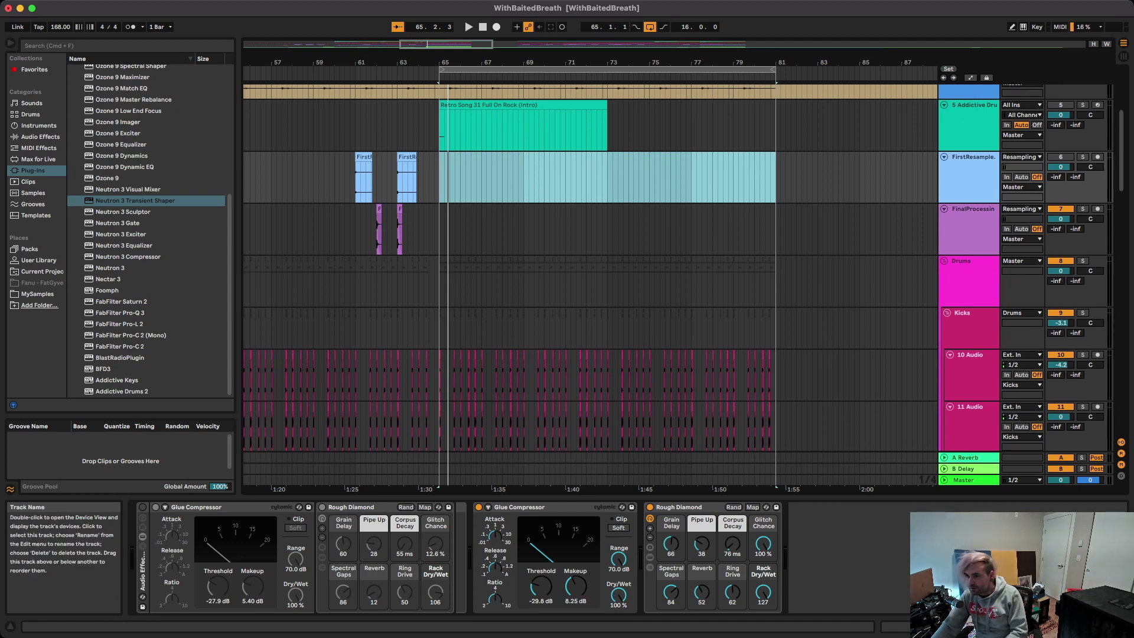
- Select the loop range from bar 65 to bar 81 and look over the drum tracks beneath it
scroll(678, 268, "down", 1)
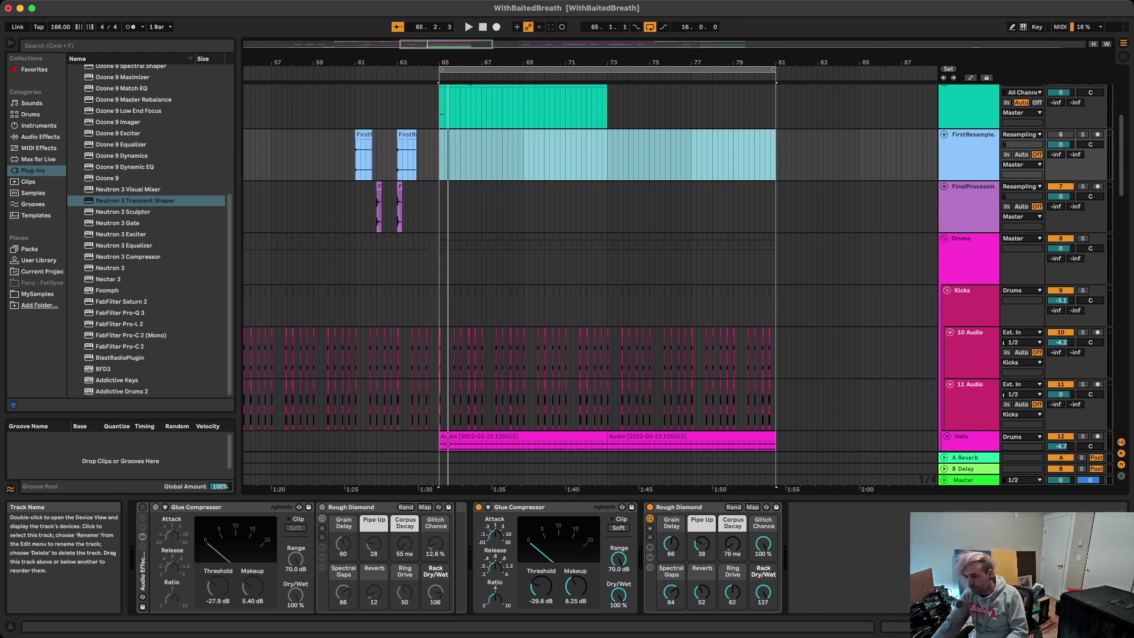
scroll(591, 266, "up", 5)
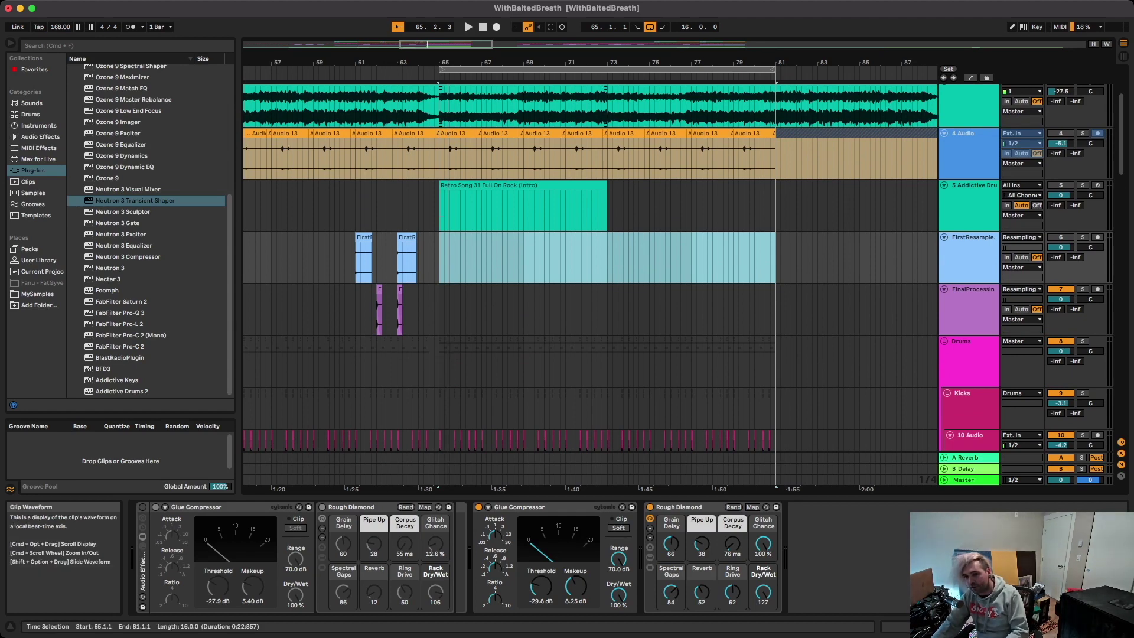
left_click(442, 70)
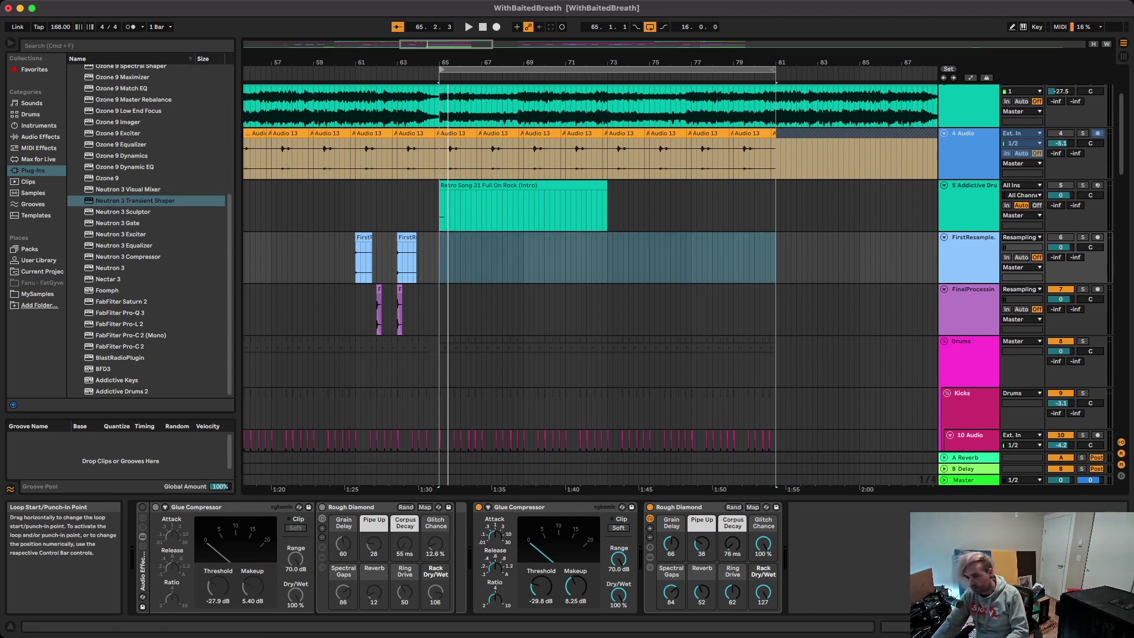
scroll(520, 160, "down", 3)
scroll(520, 160, "down", 5)
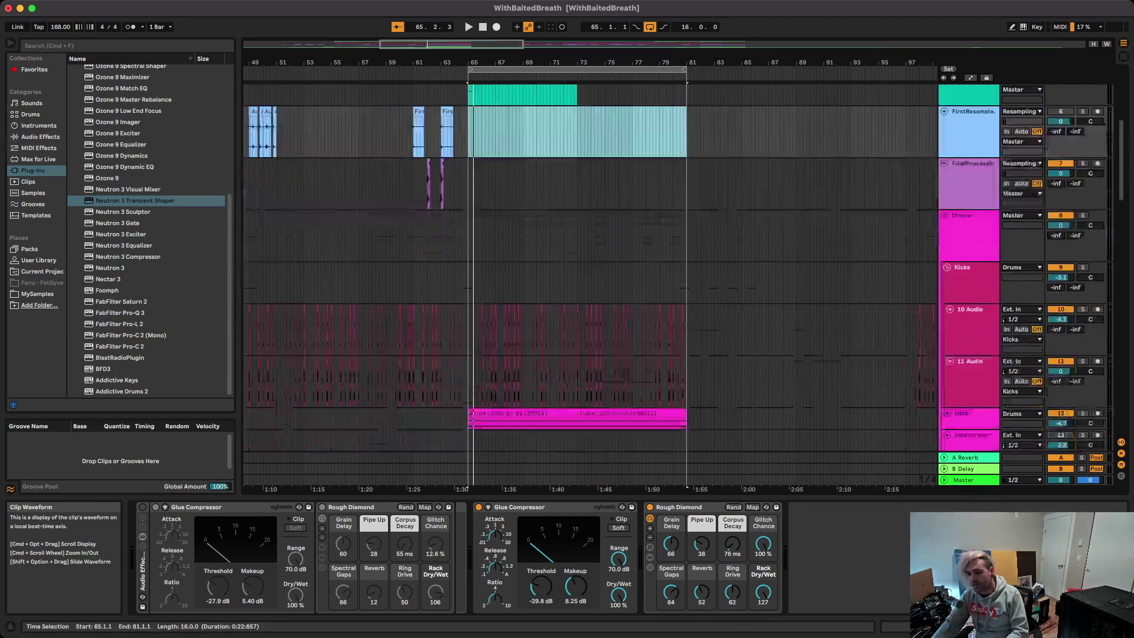
scroll(519, 207, "down", 3)
scroll(536, 203, "down", 5)
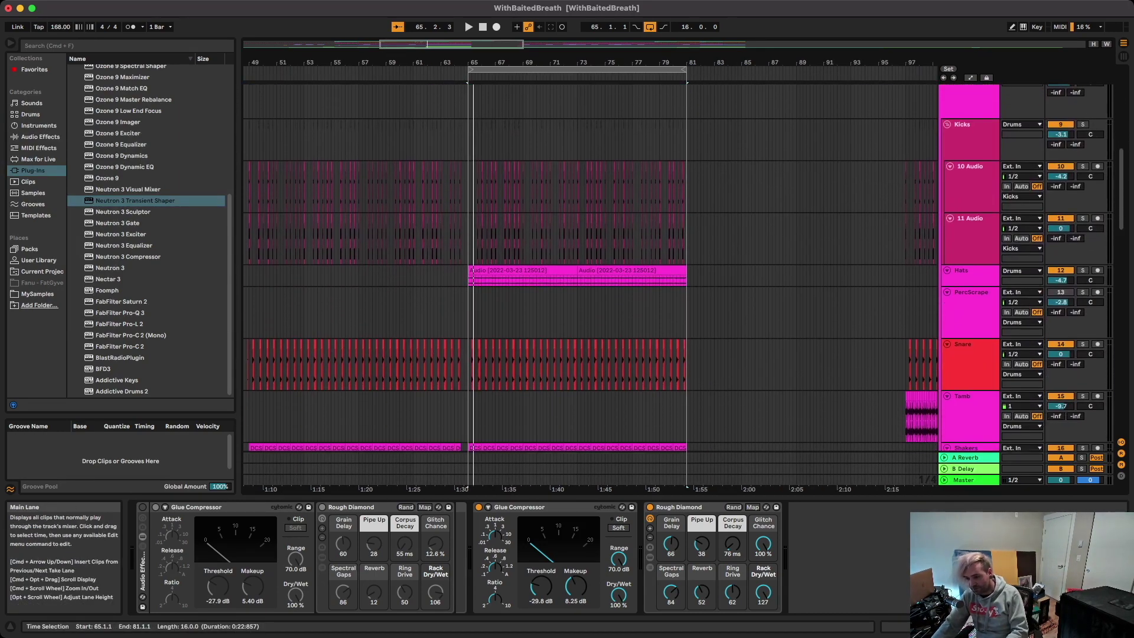
scroll(536, 204, "up", 2)
scroll(547, 354, "up", 2)
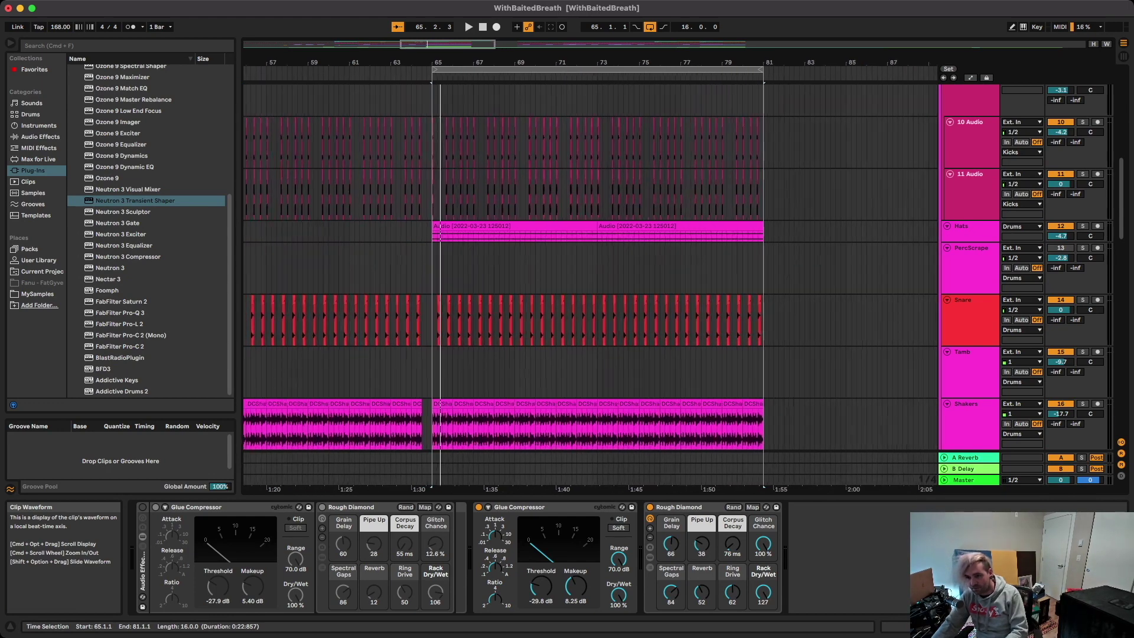
- Solo the Snare track, play the loop to hear the snare alone, and unsolo it
left_click(1079, 335)
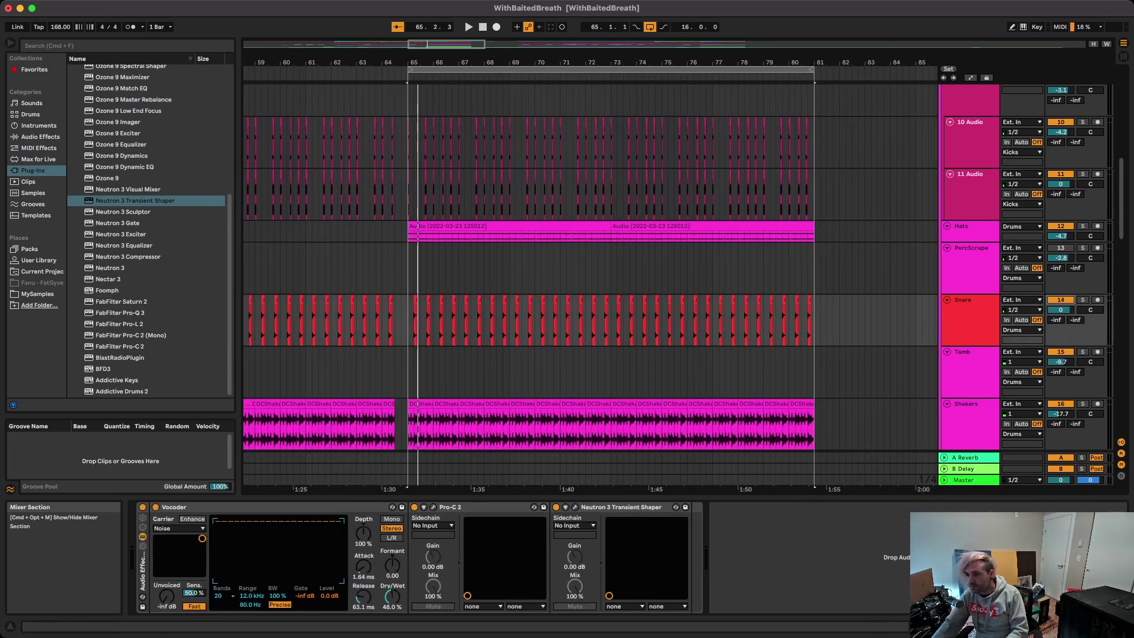
left_click(1082, 300)
left_click(971, 322)
key("space")
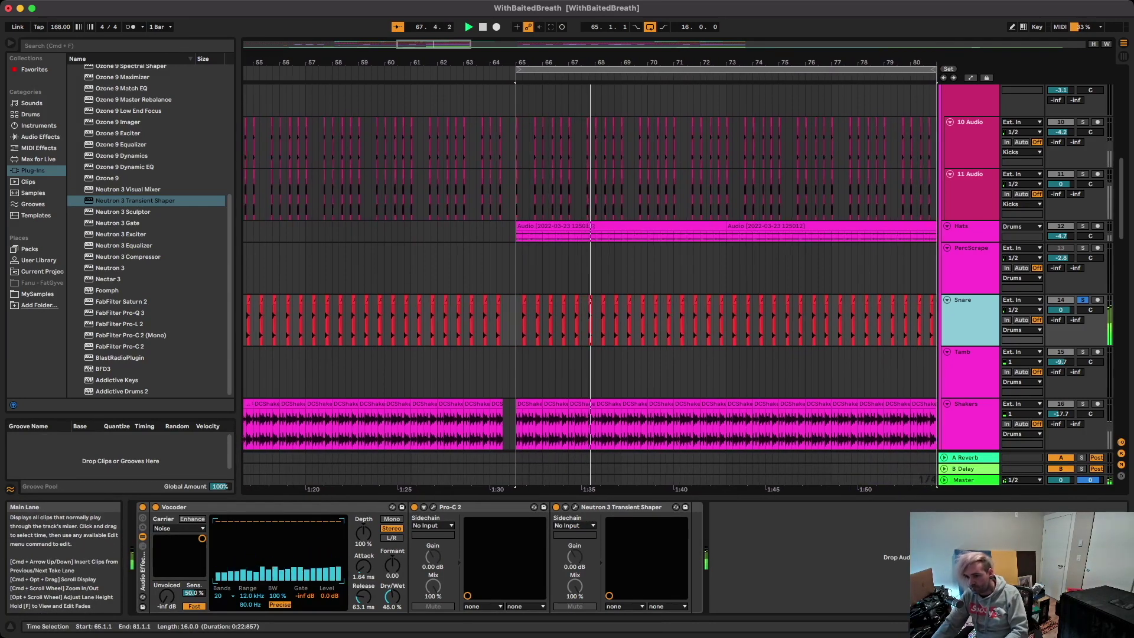
scroll(590, 322, "up", 5)
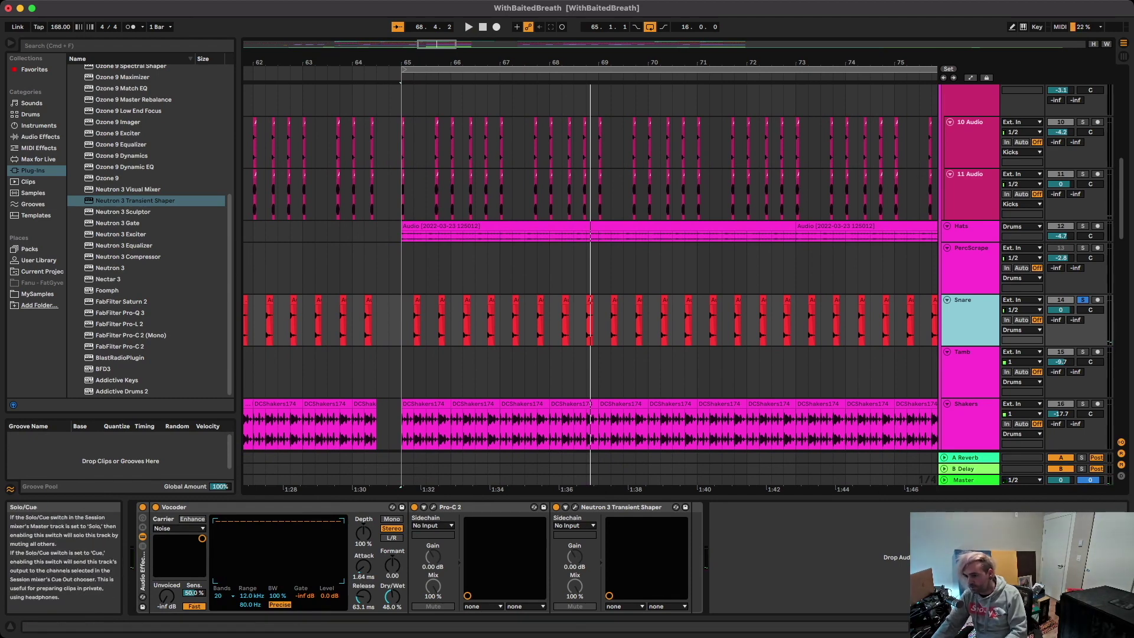
left_click(1083, 300)
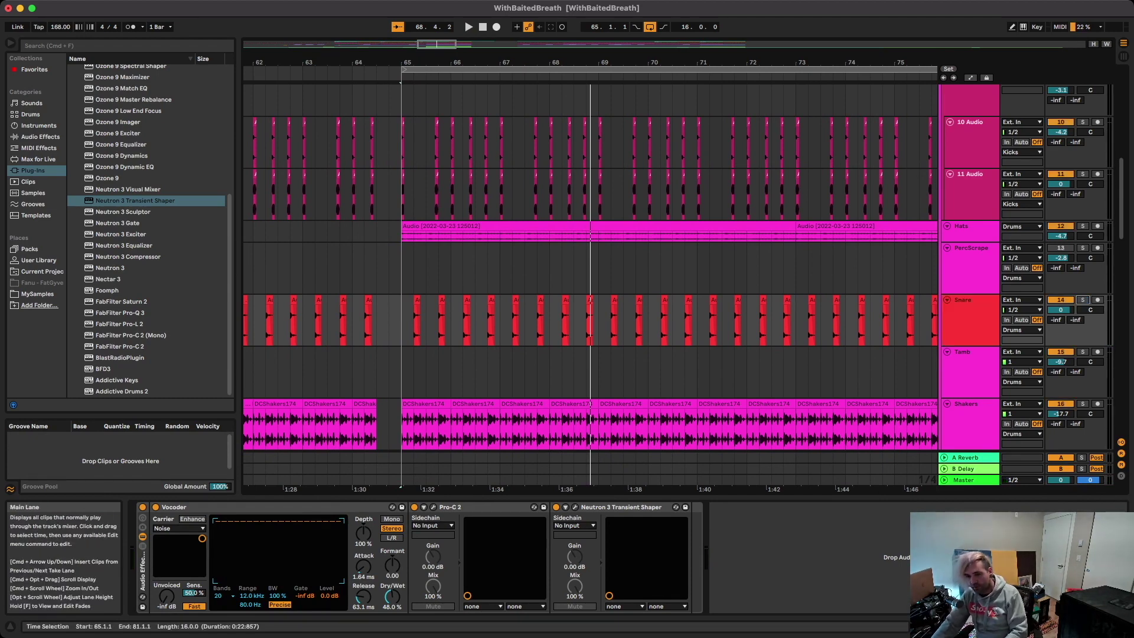
- Play the looped section from bar 65 with all active tracks and stop playback
scroll(623, 355, "down", 5)
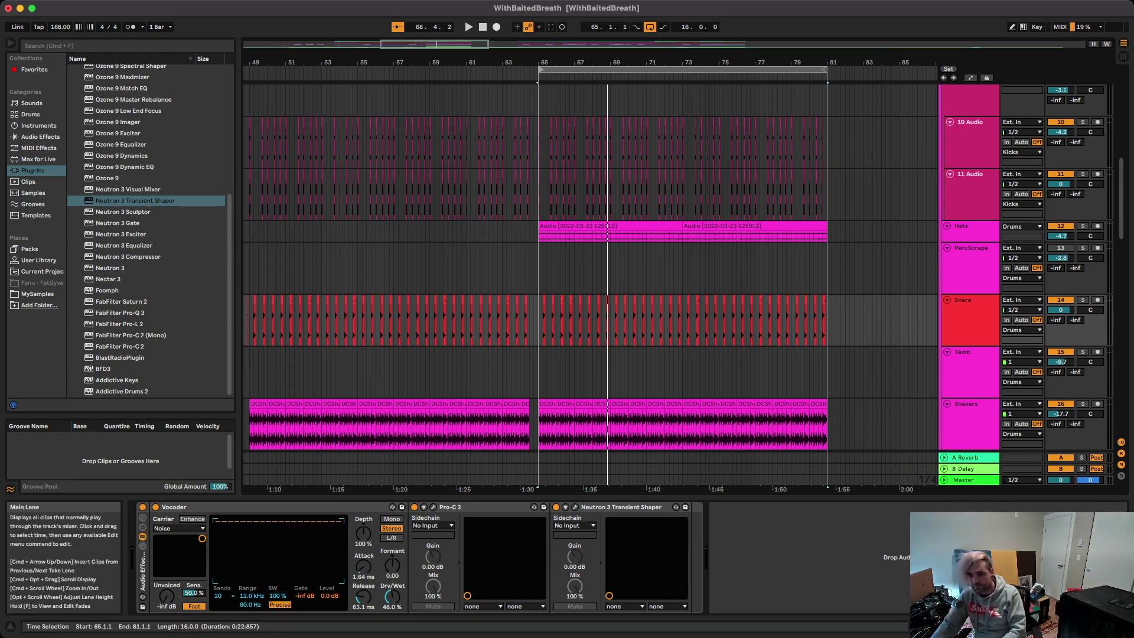
key("space")
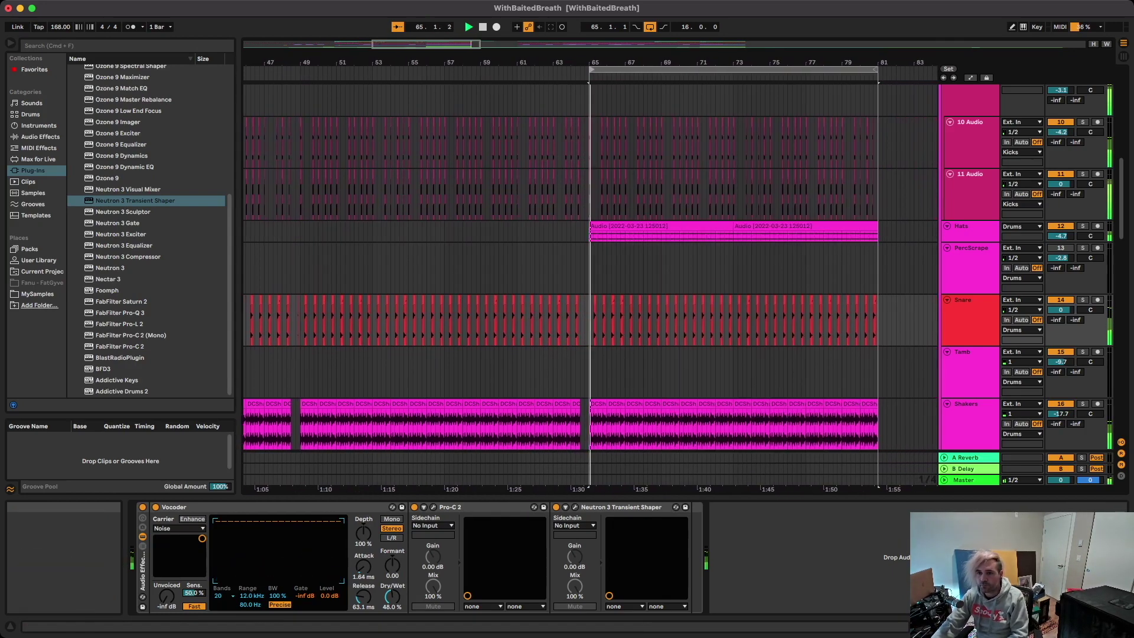
key("space")
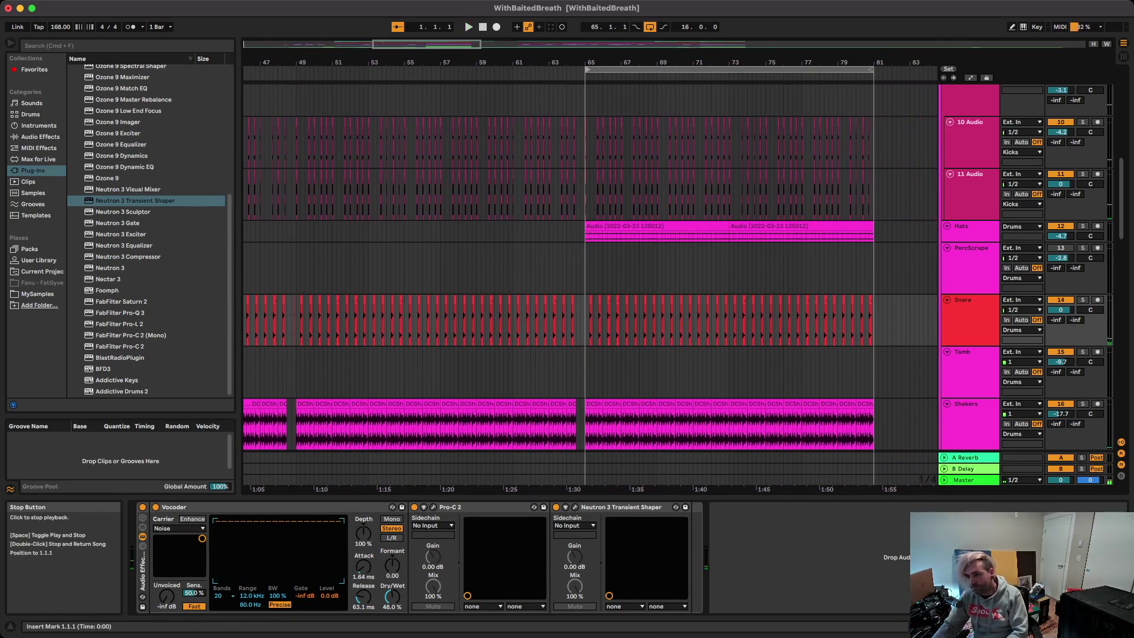
- Solo the Addictive Drums MIDI track above FirstResample
scroll(591, 266, "up", 10)
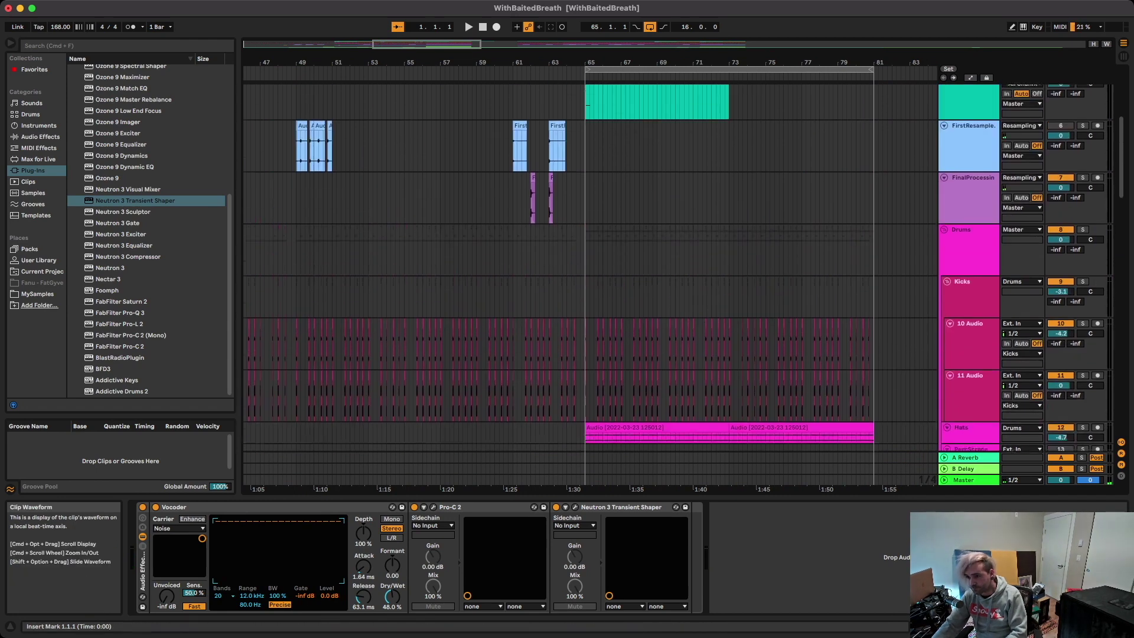
left_click(972, 222)
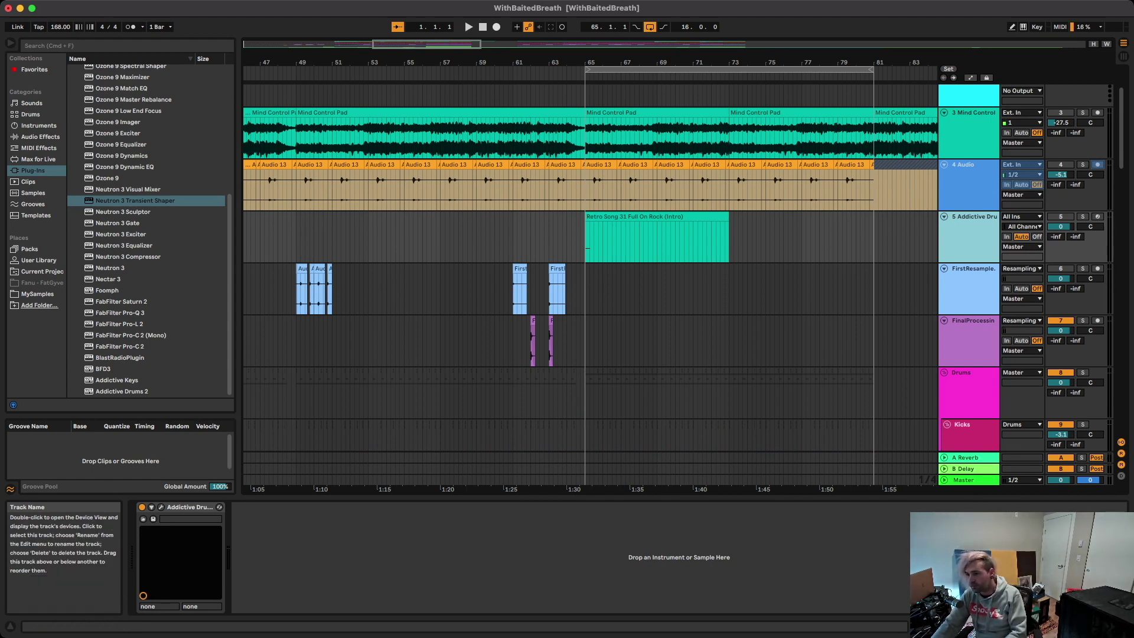
left_click(972, 274)
left_click(972, 222)
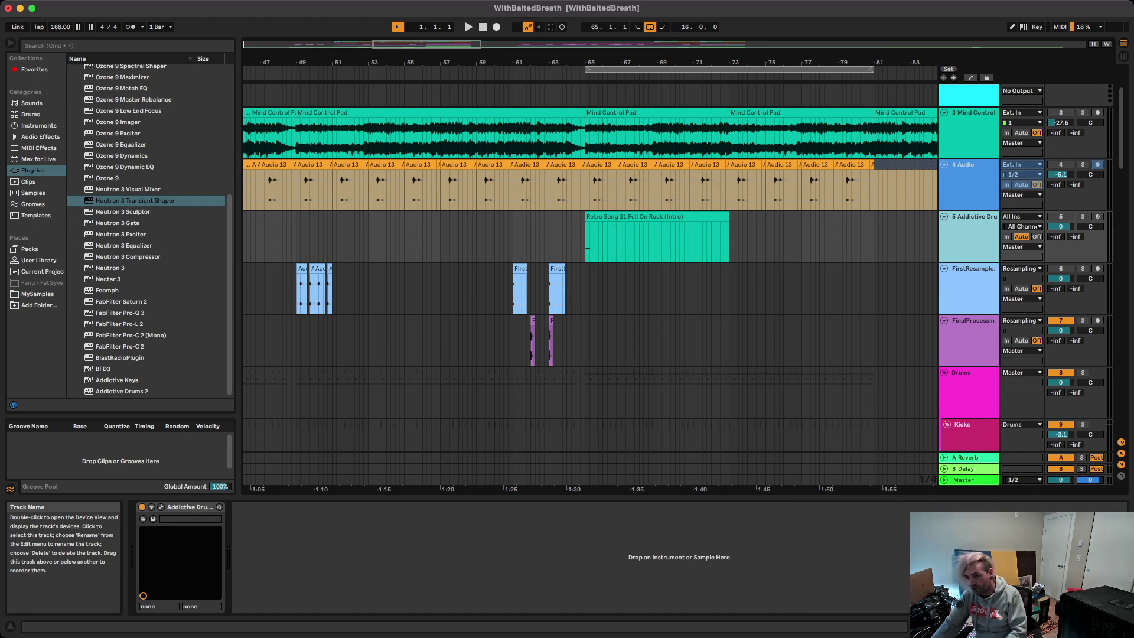
left_click(968, 269)
left_click(968, 216)
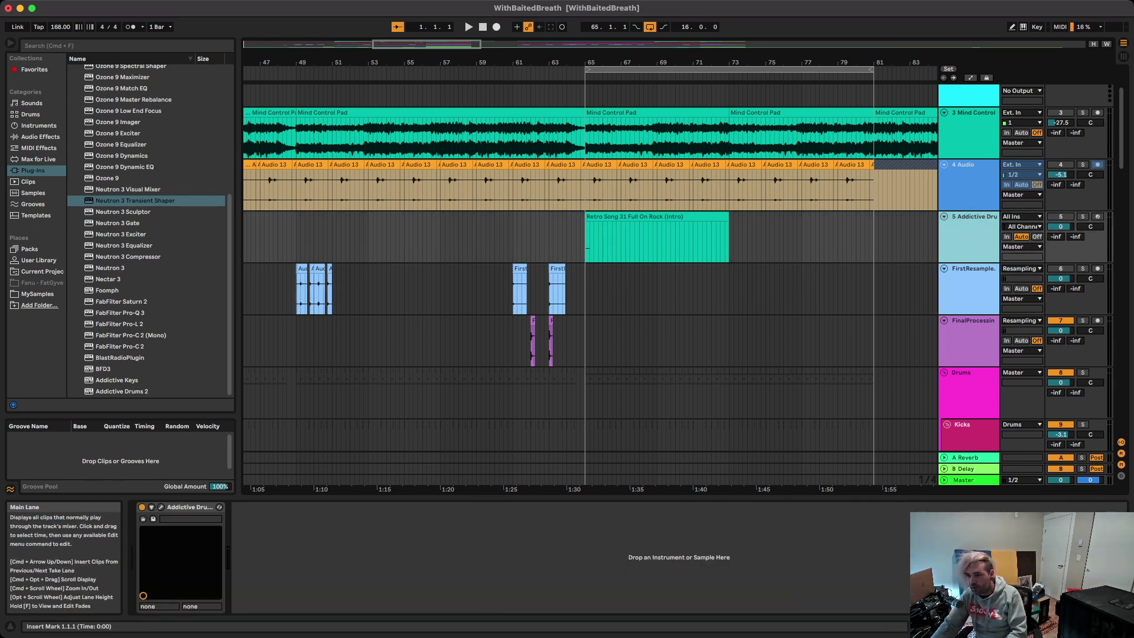
left_click(1082, 216)
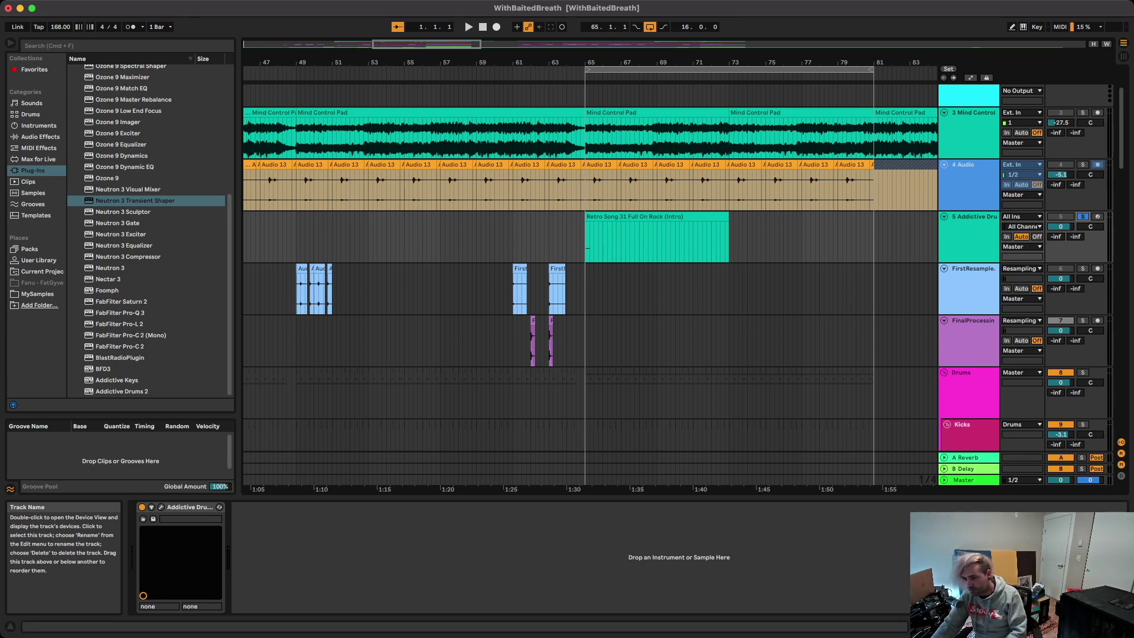
scroll(653, 242, "up", 4)
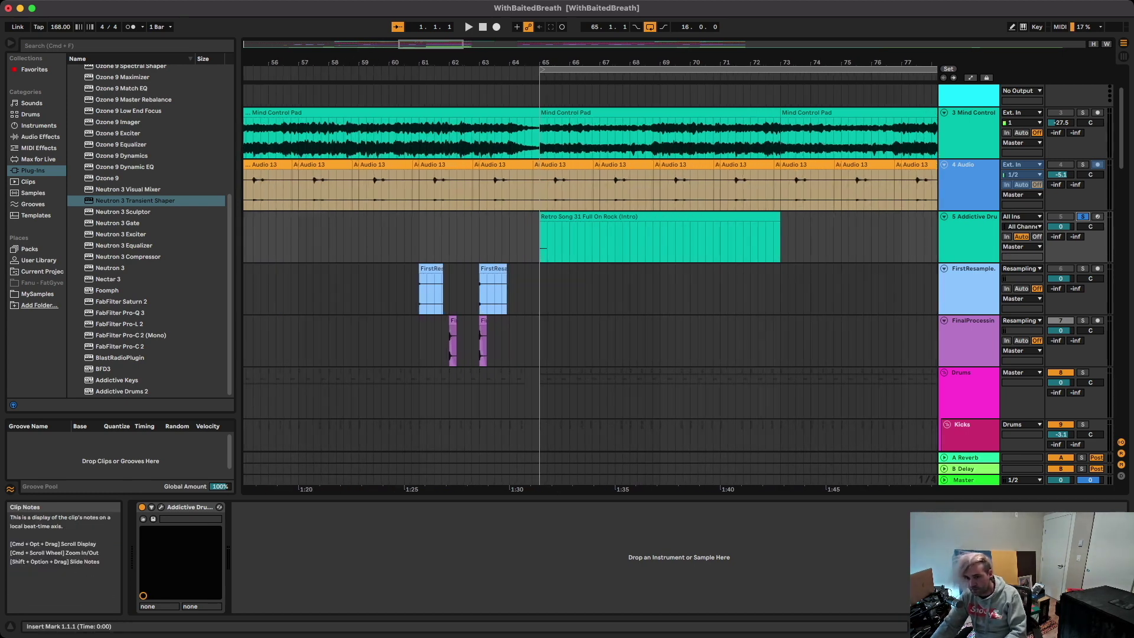
scroll(653, 240, "up", 4)
scroll(653, 239, "down", 1)
key("space")
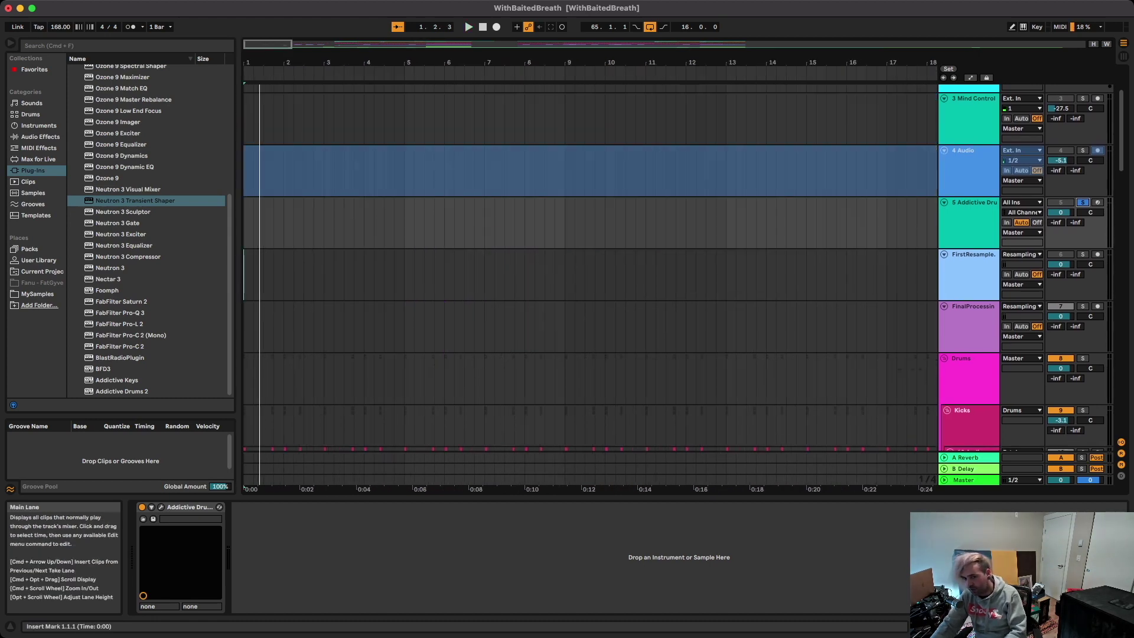
- Select the loop range from bar 65 to bar 81 and play the soloed Addictive Drums track from its start
key("minus")
key("minus")
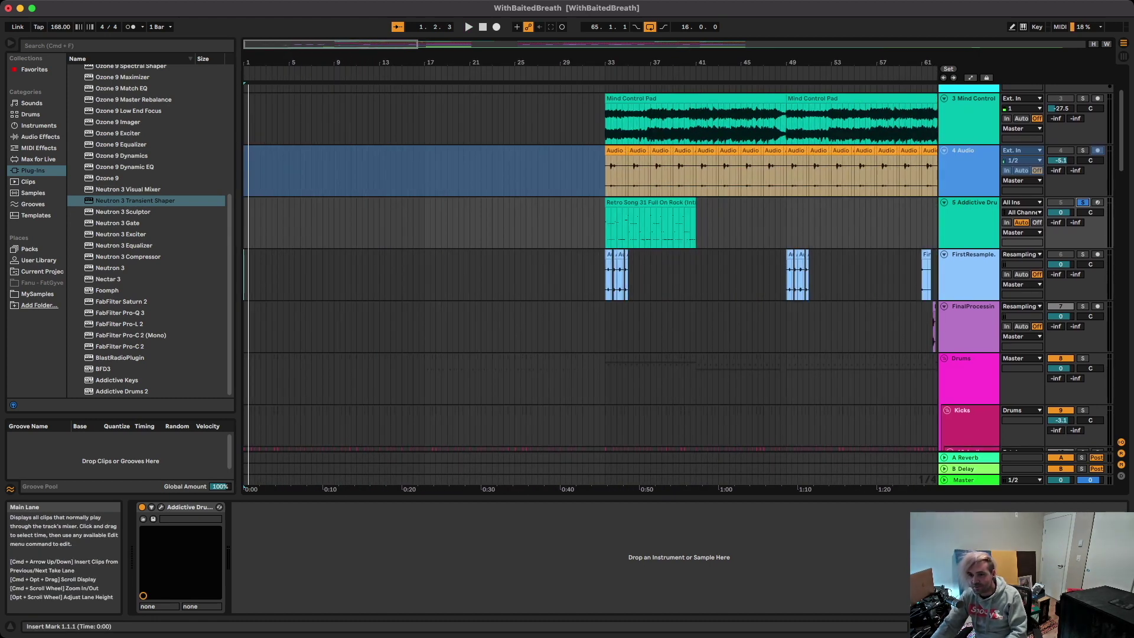
scroll(614, 236, "down", 4)
scroll(615, 236, "up", 1)
left_click(591, 69)
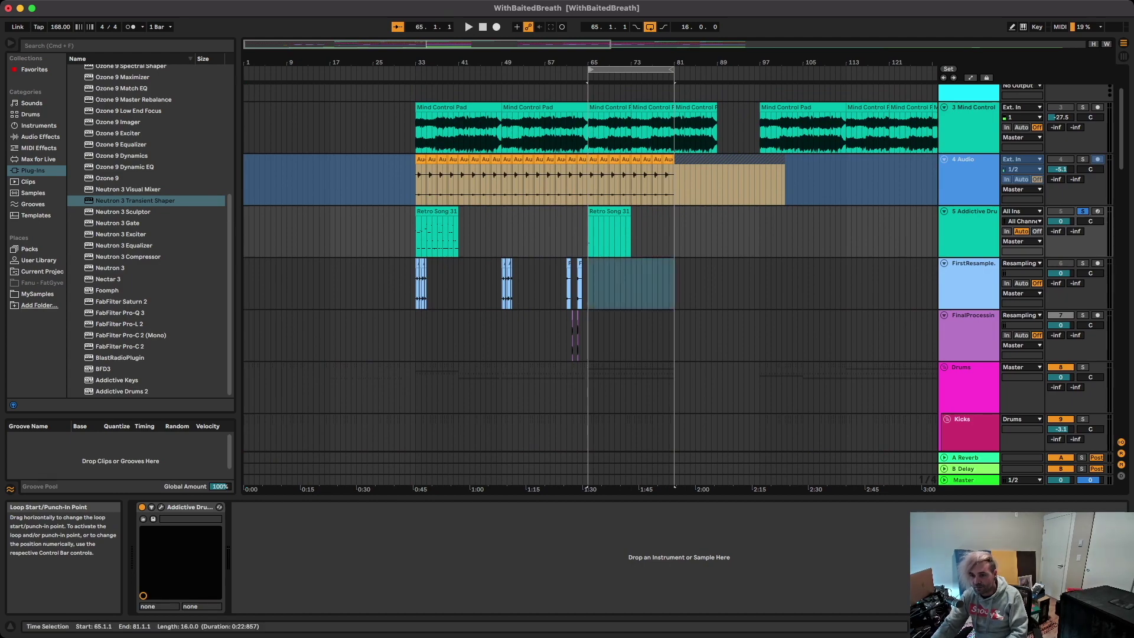
key("plus")
key("plus")
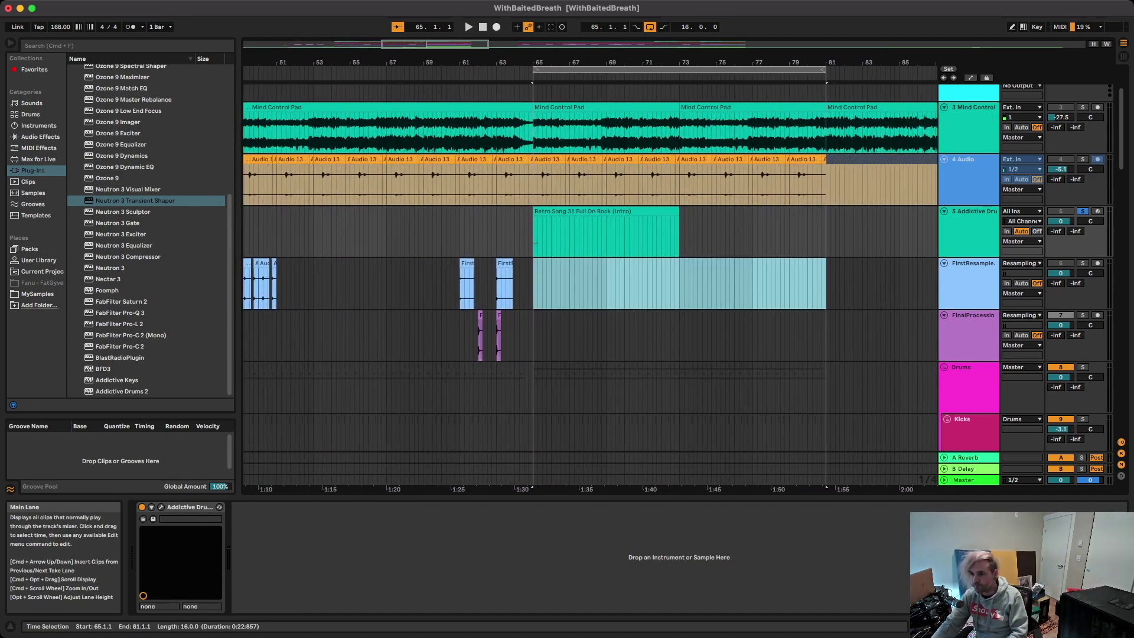
key("space")
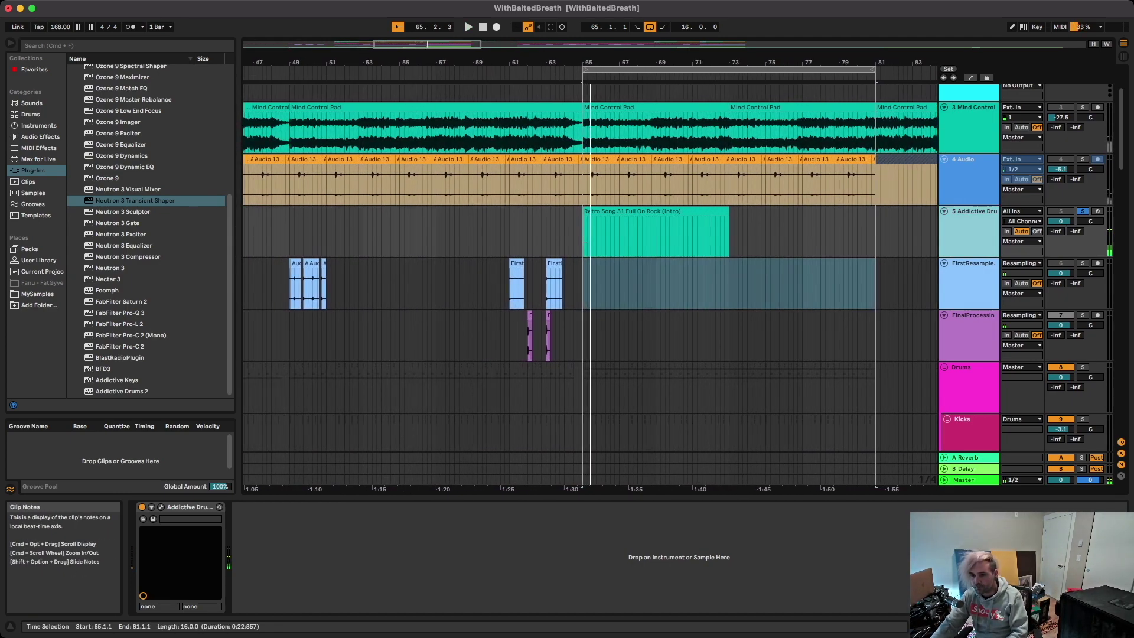
- Audition the opening hit of the Addictive Drums clip at bar 65 several times
key("space")
key("space")
key("space")
key("space")
scroll(580, 236, "up", 5)
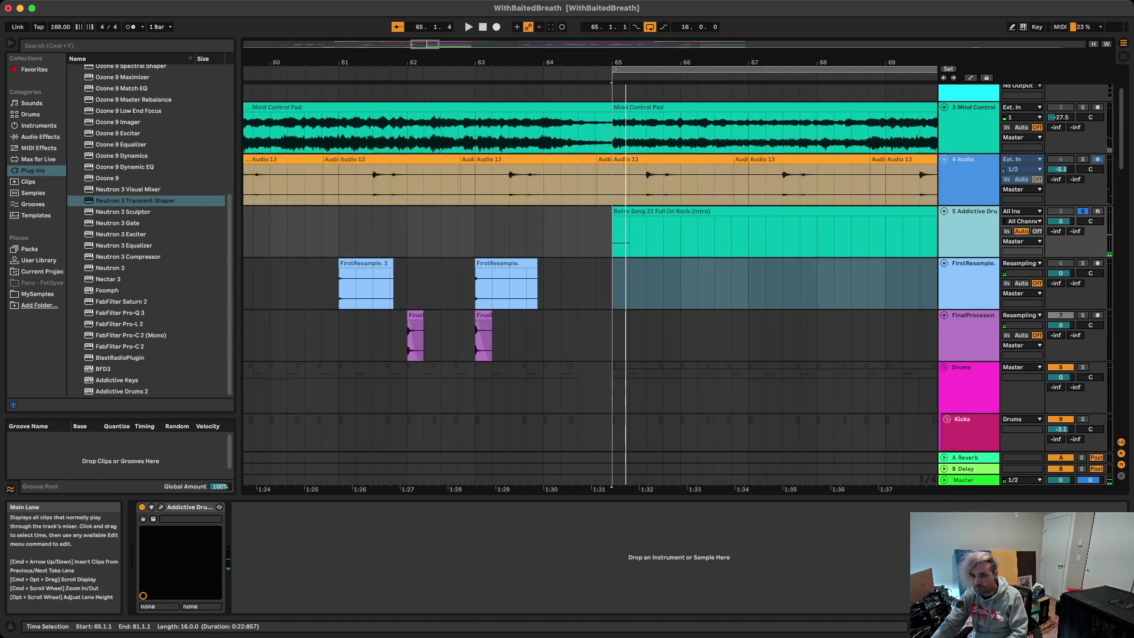
scroll(637, 236, "up", 3)
scroll(637, 236, "right", 1)
key("space")
key("space")
key("space")
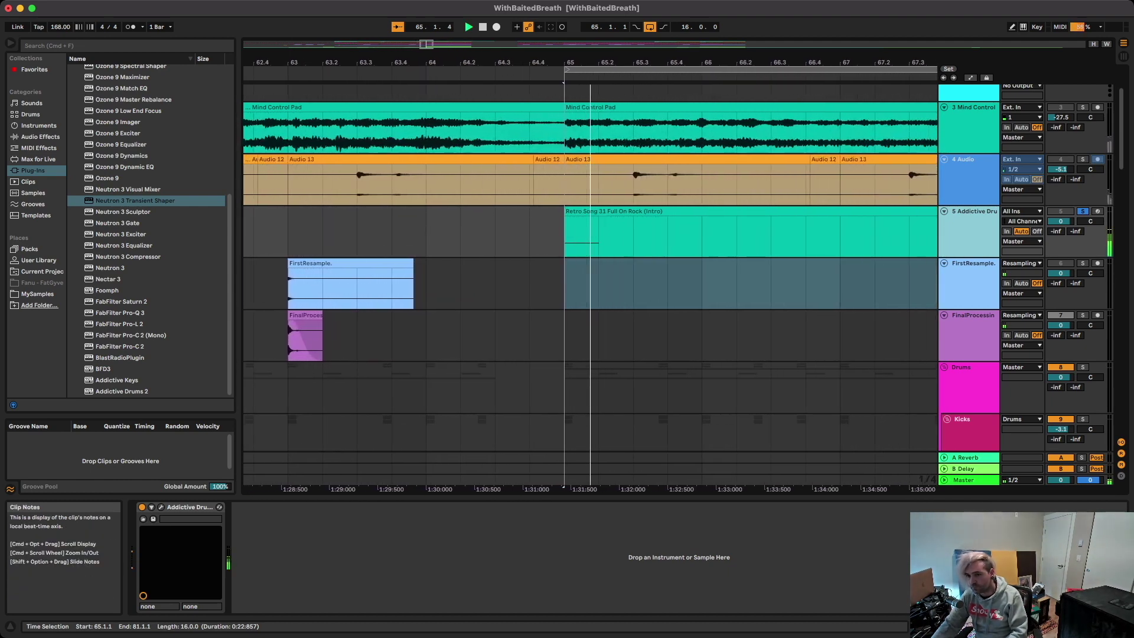
key("space")
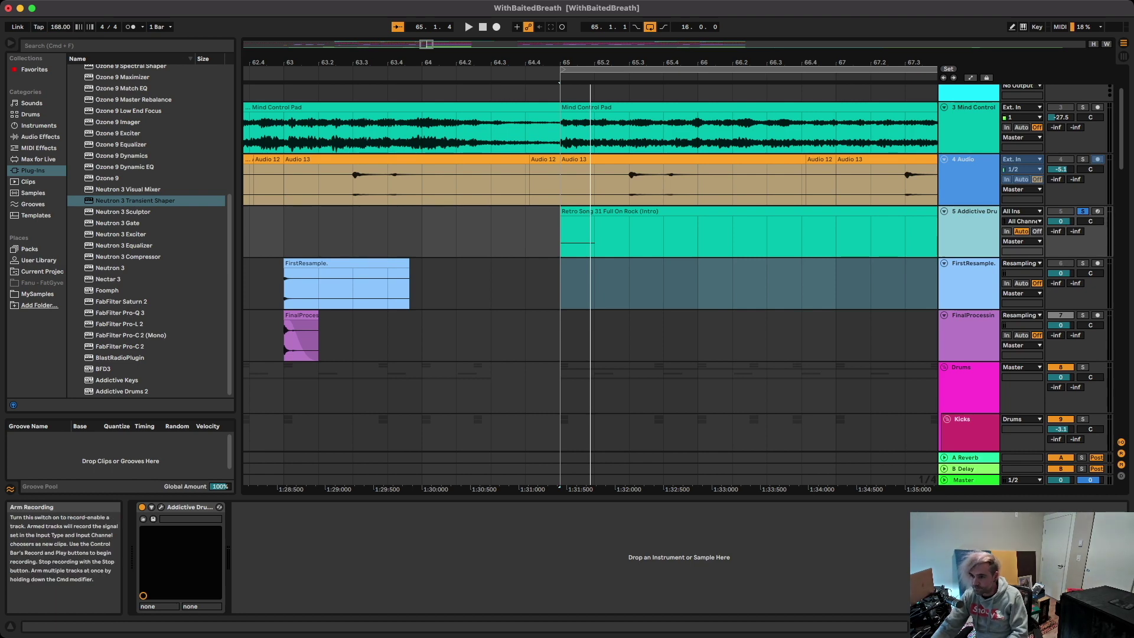
- Record the drum hit from bar 65 onto the FirstResample track, leaving that track soloed and disarmed
left_click(1098, 264)
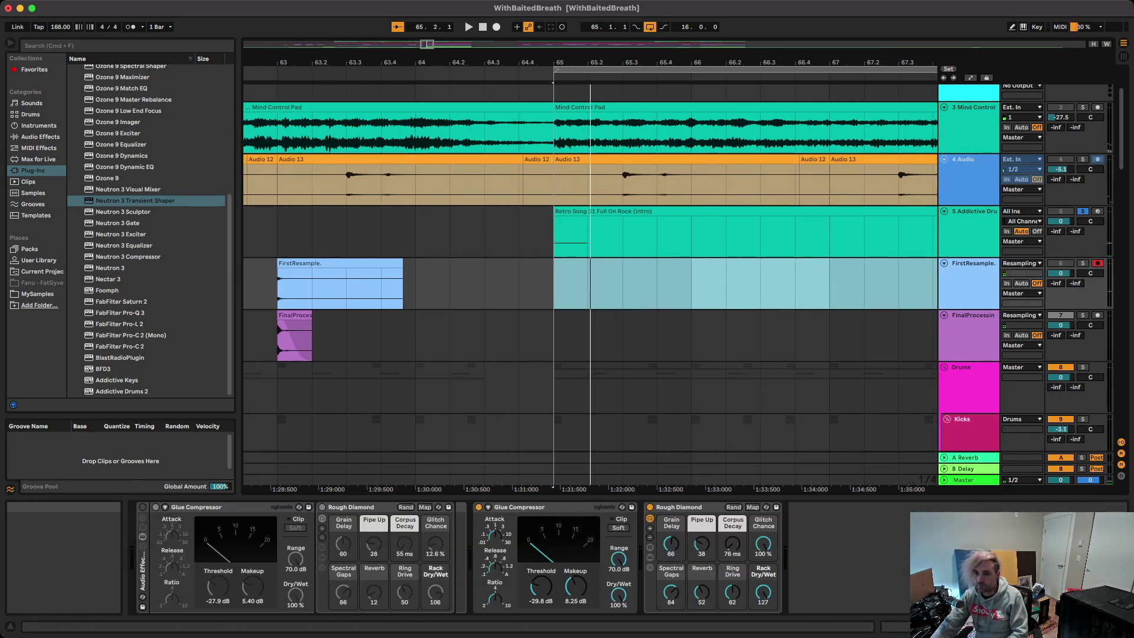
left_click(497, 27)
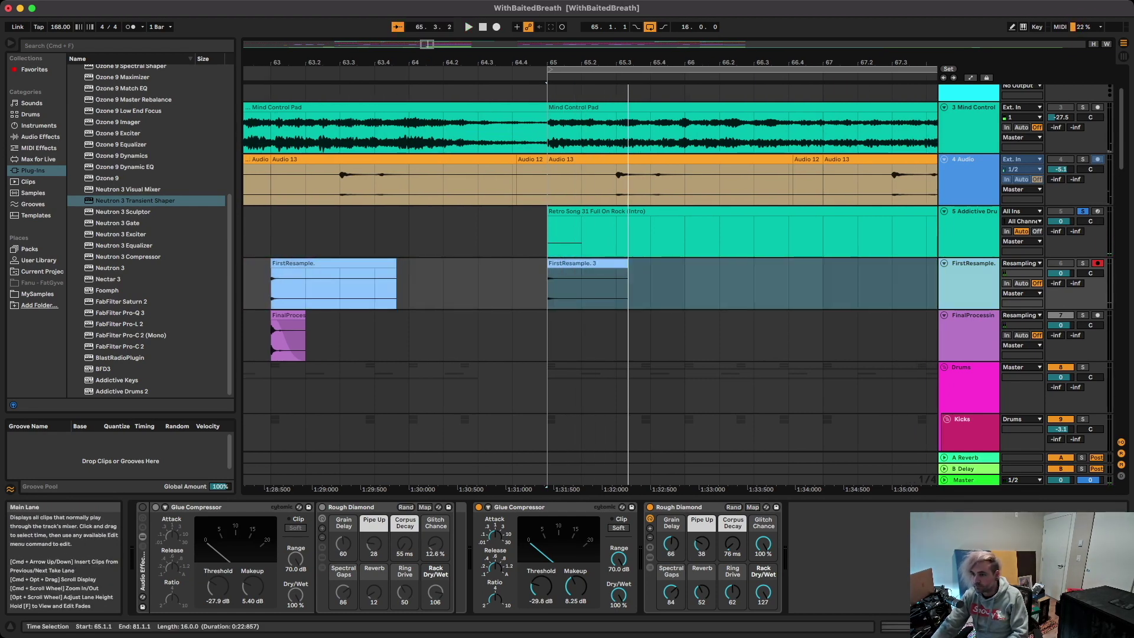
left_click(1083, 264)
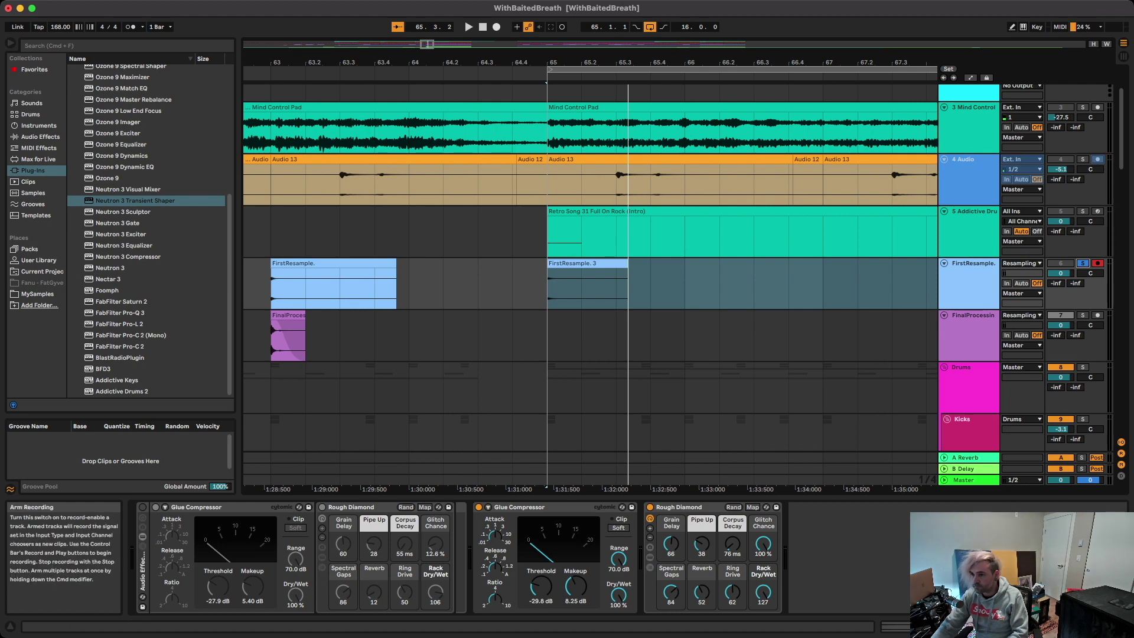
left_click(1097, 263)
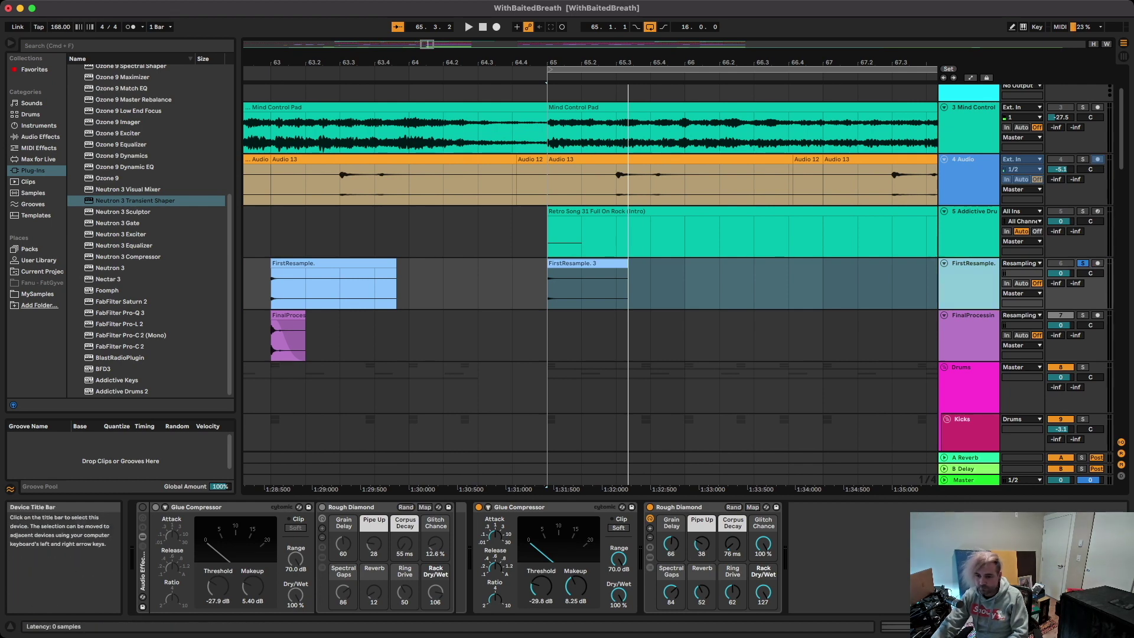
- Delete the active second Glue Compressor and Rough Diamond rack from the FirstResample track's device chain
left_click(543, 507)
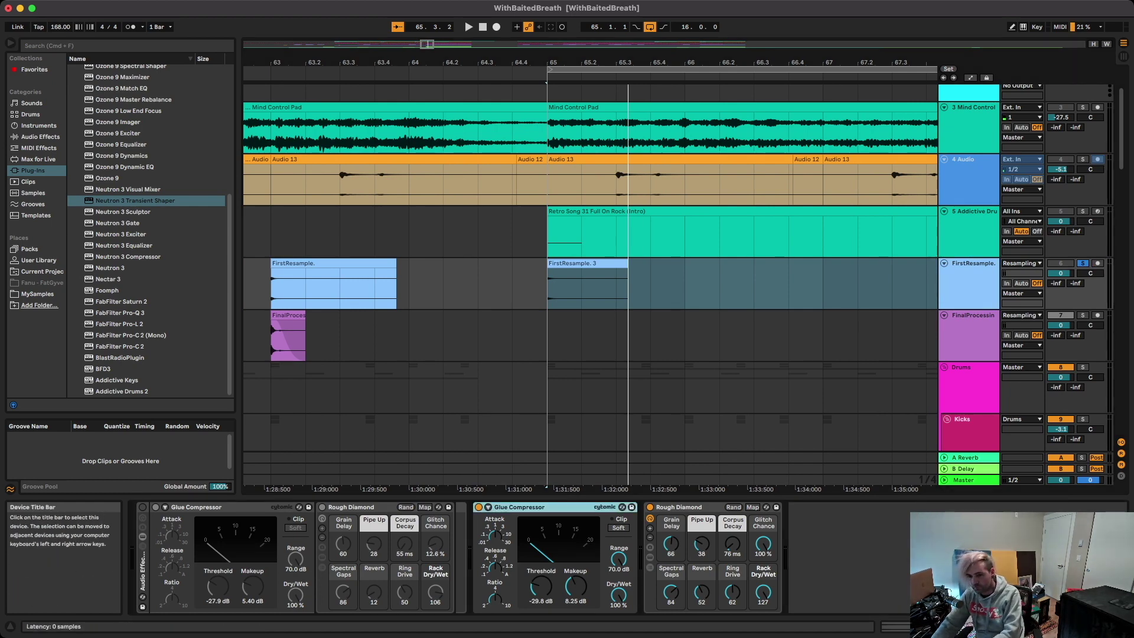
key("Delete")
key("Delete")
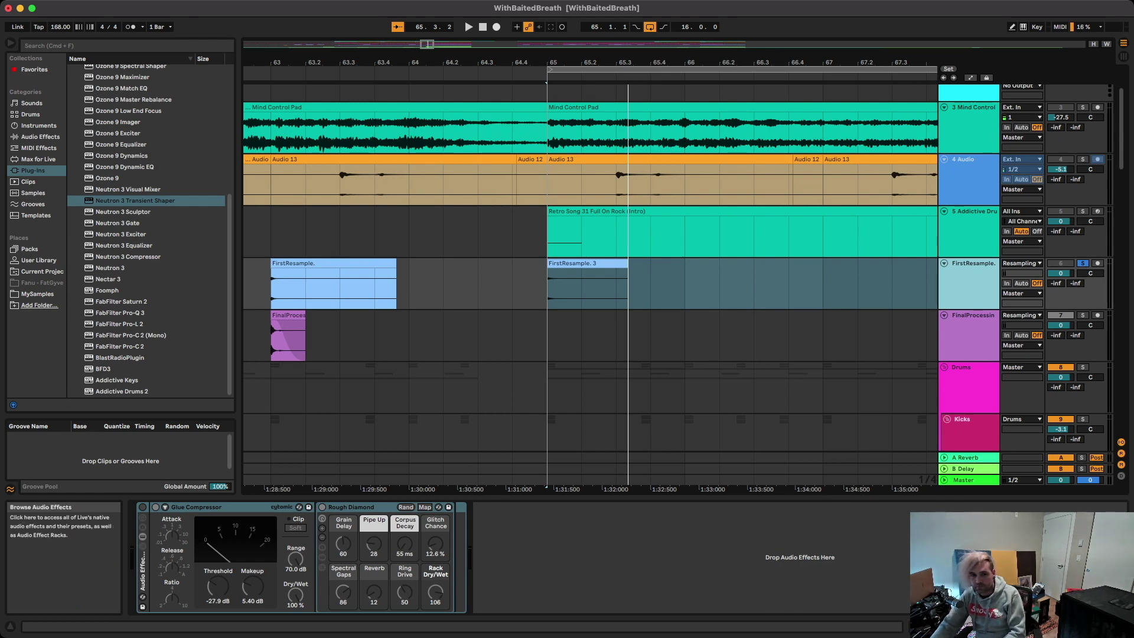
- Add a Glue Compressor from the Dynamics audio effects to the FirstResample track and audition the hit at bar 65
left_click(40, 137)
left_click(102, 93)
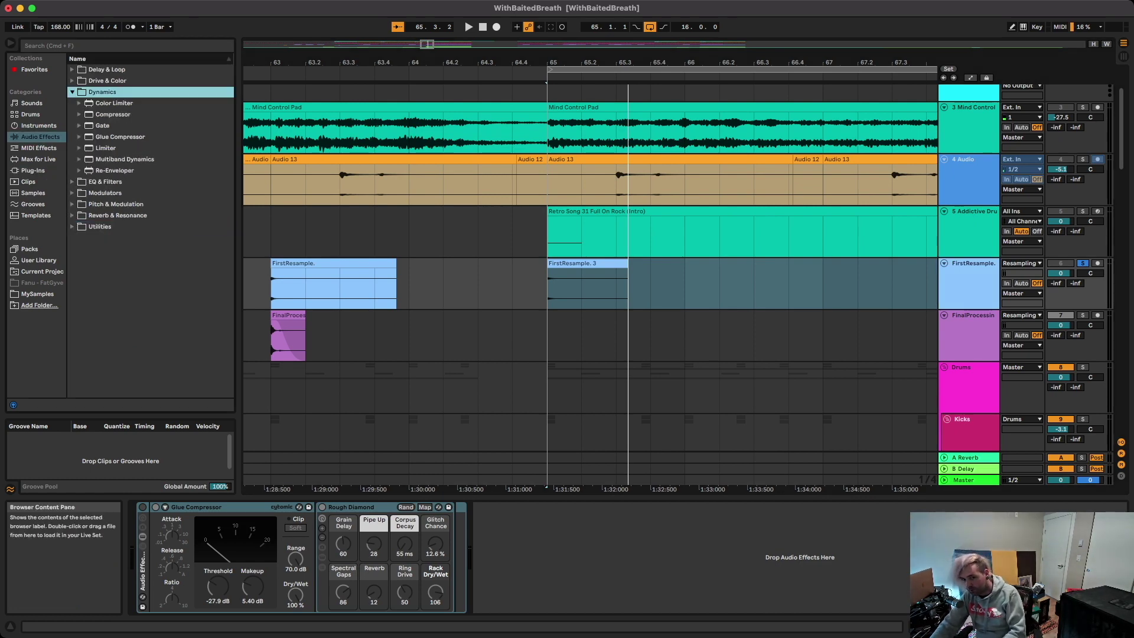
double_click(120, 137)
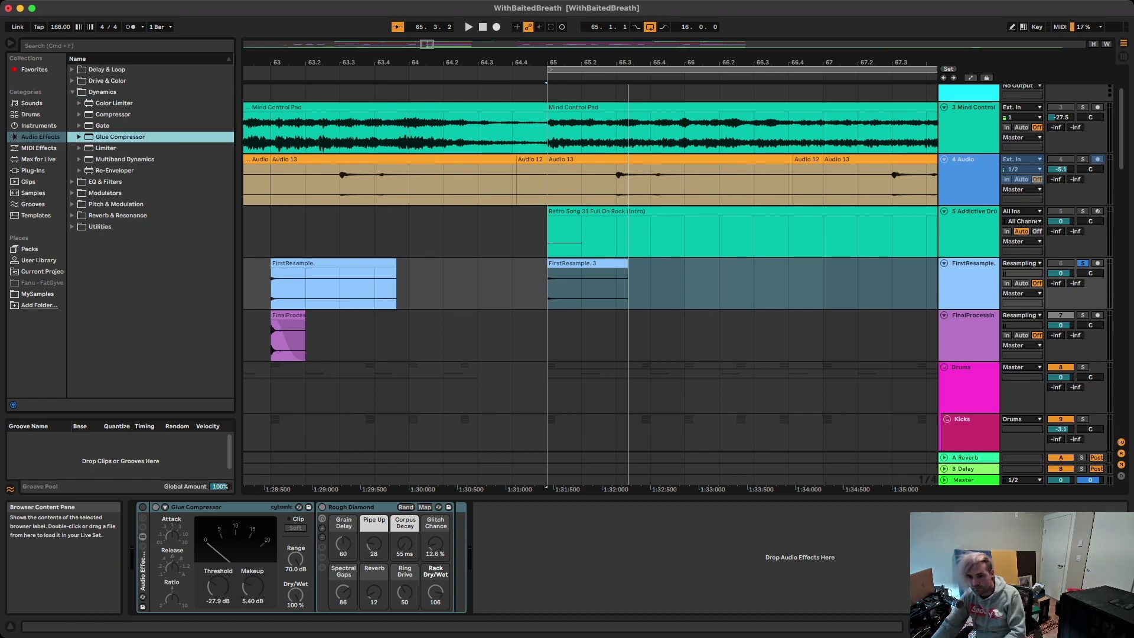
left_click(969, 278)
key("space")
key("space")
key("space")
key("space")
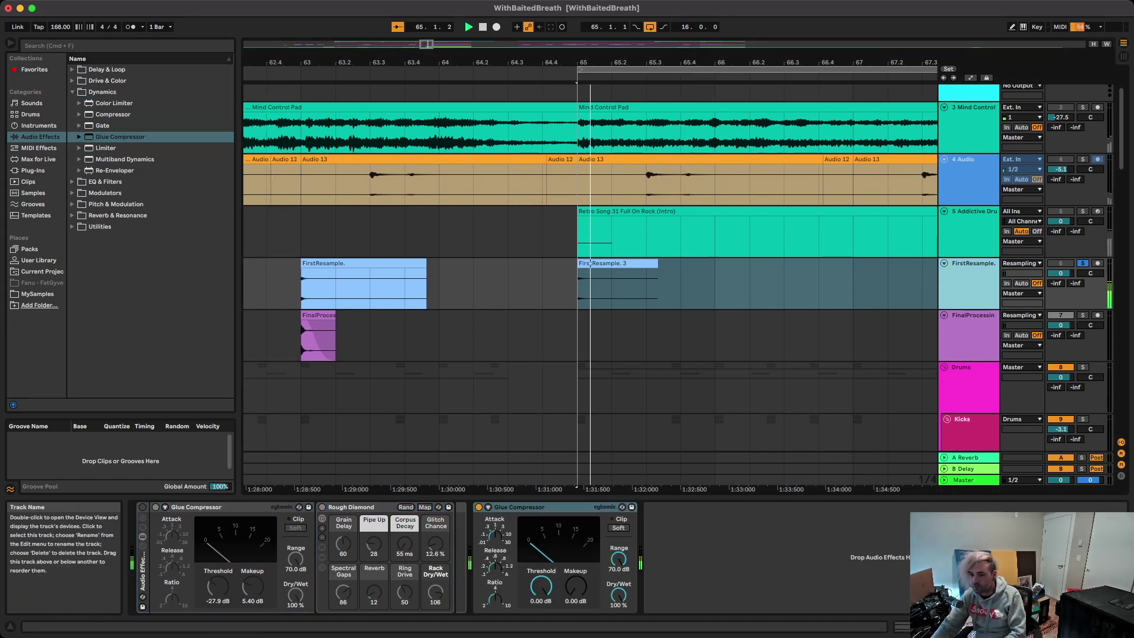
key("space")
key("space")
key("space")
key("space")
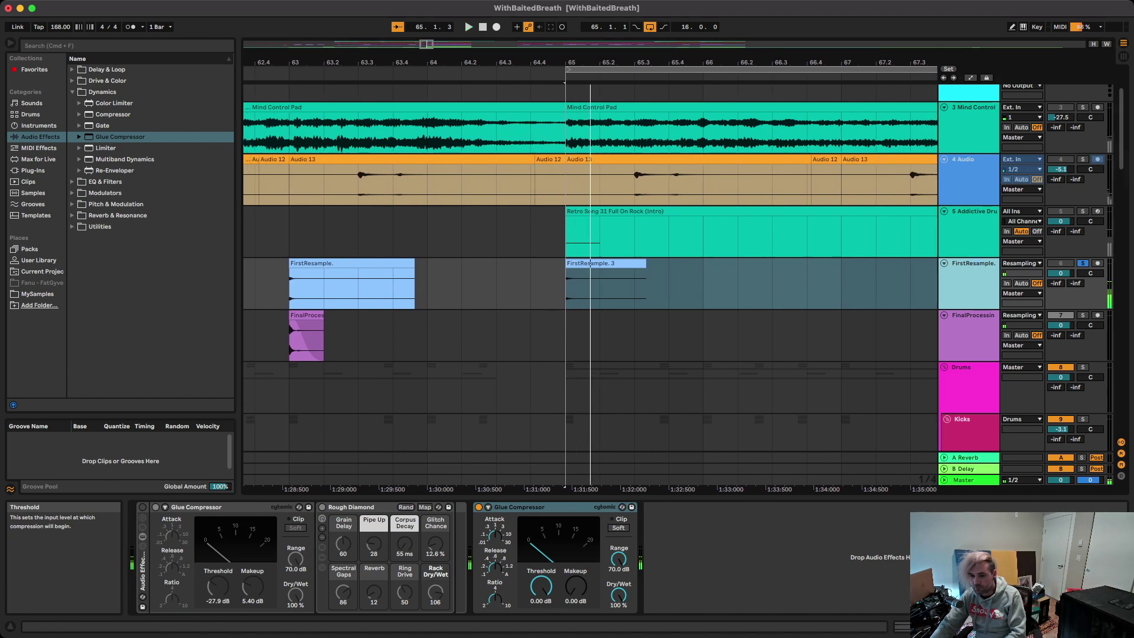
- Set the new Glue Compressor's threshold to -31.1 dB and makeup to 5.56 dB while auditioning the hit
key("space")
left_click_drag(541, 586, 540, 618)
key("space")
key("space")
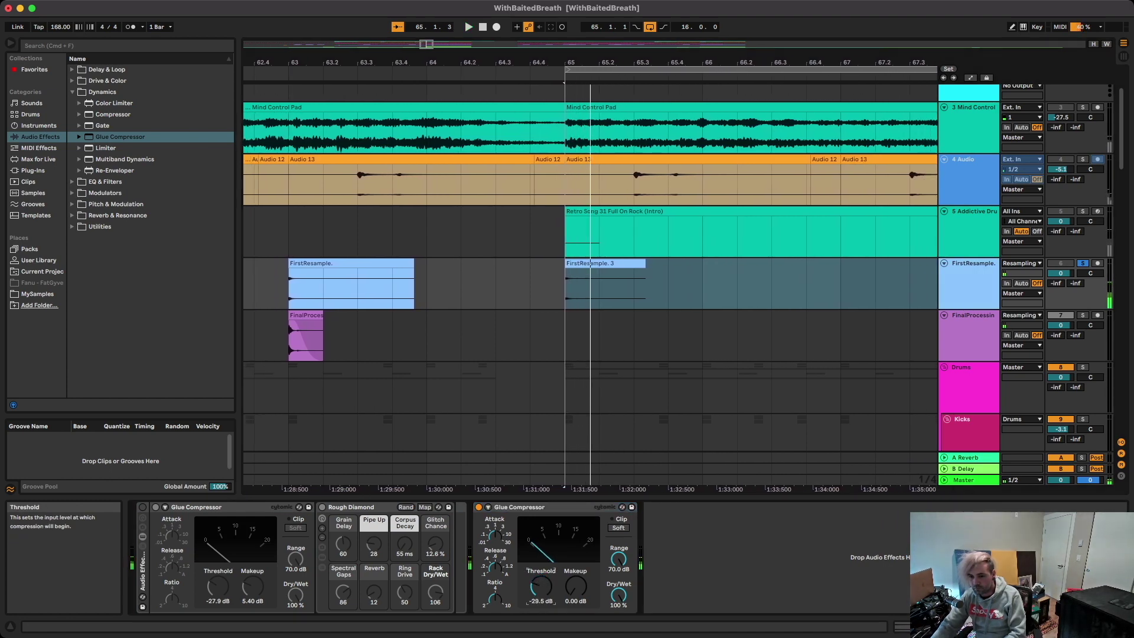
key("space")
key("space")
key("space")
key("space")
key("space")
key("space")
key("space")
left_click_drag(541, 587, 576, 555)
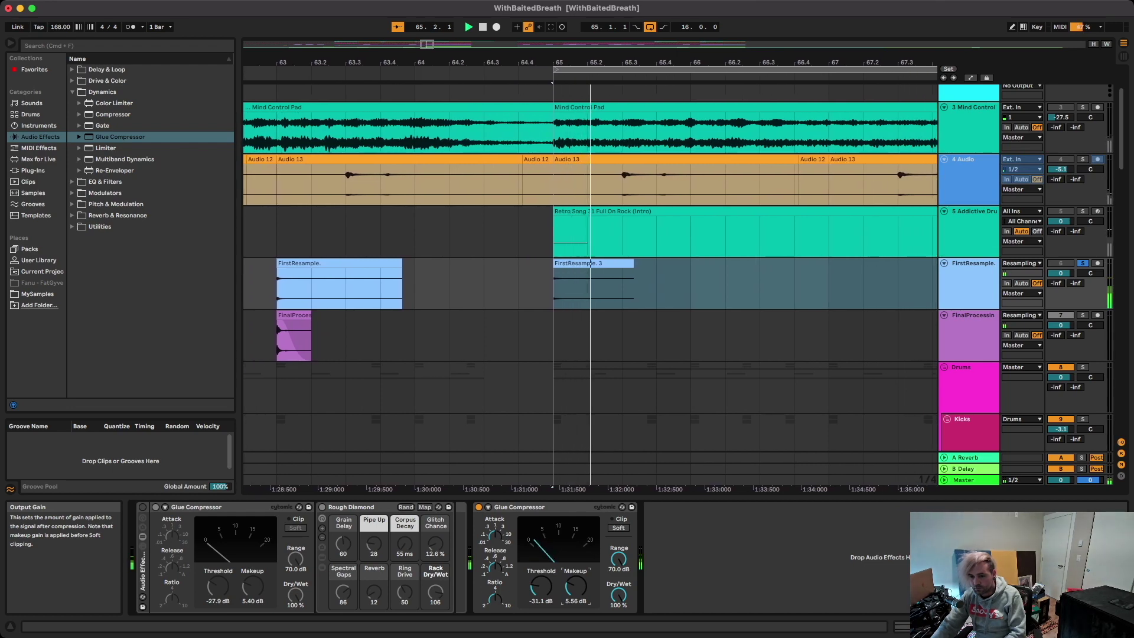
key("space")
key("space")
key("space")
key("space")
key("space")
- Insert the Rough Diamond rack from the Glitch and Wash pack after the active Glue Compressor and audition the result
left_click(521, 507)
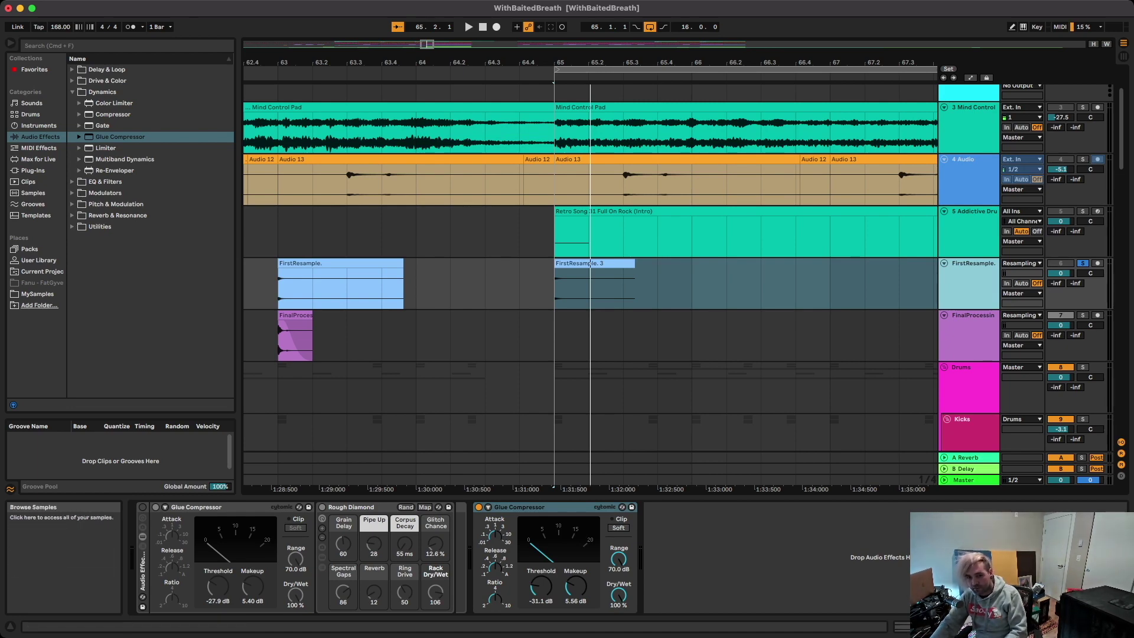
left_click(29, 249)
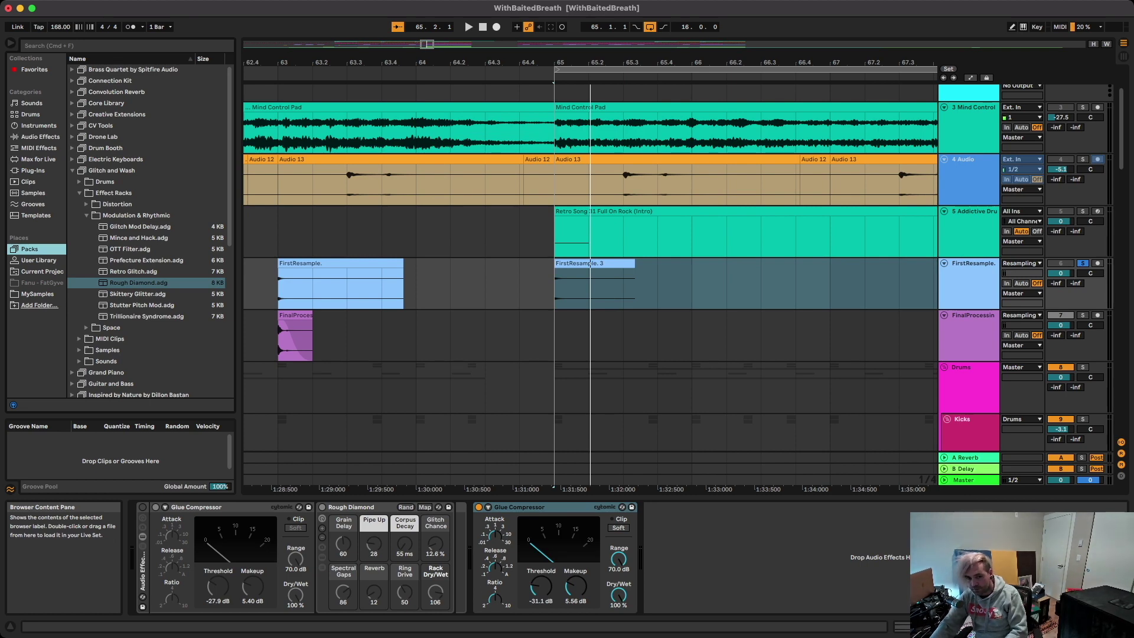
left_click_drag(138, 282, 735, 560)
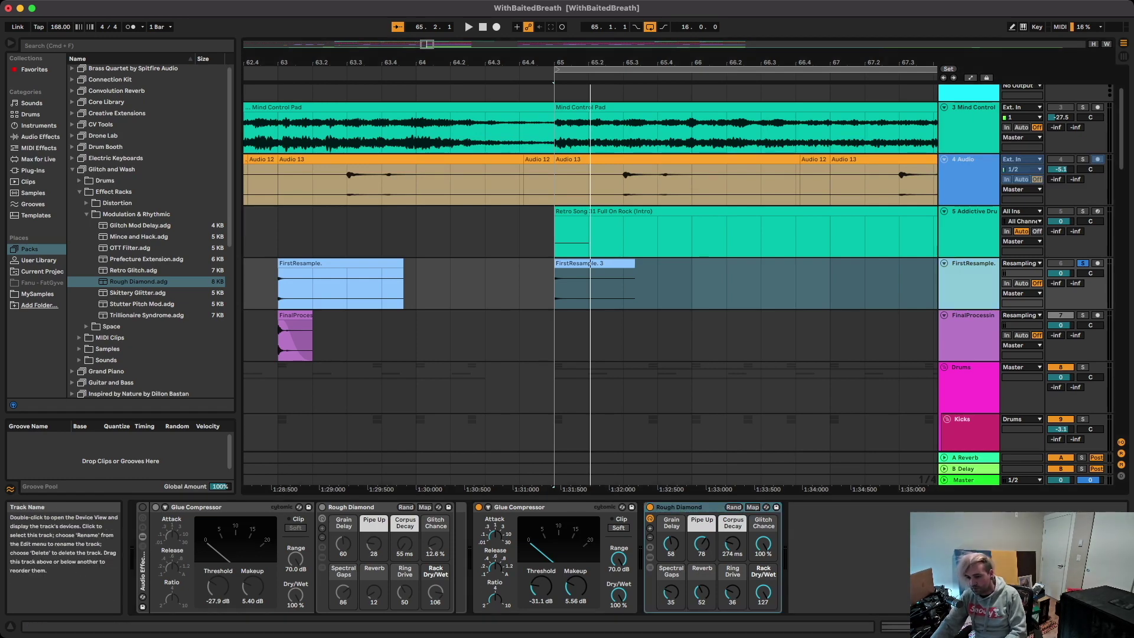
key("space")
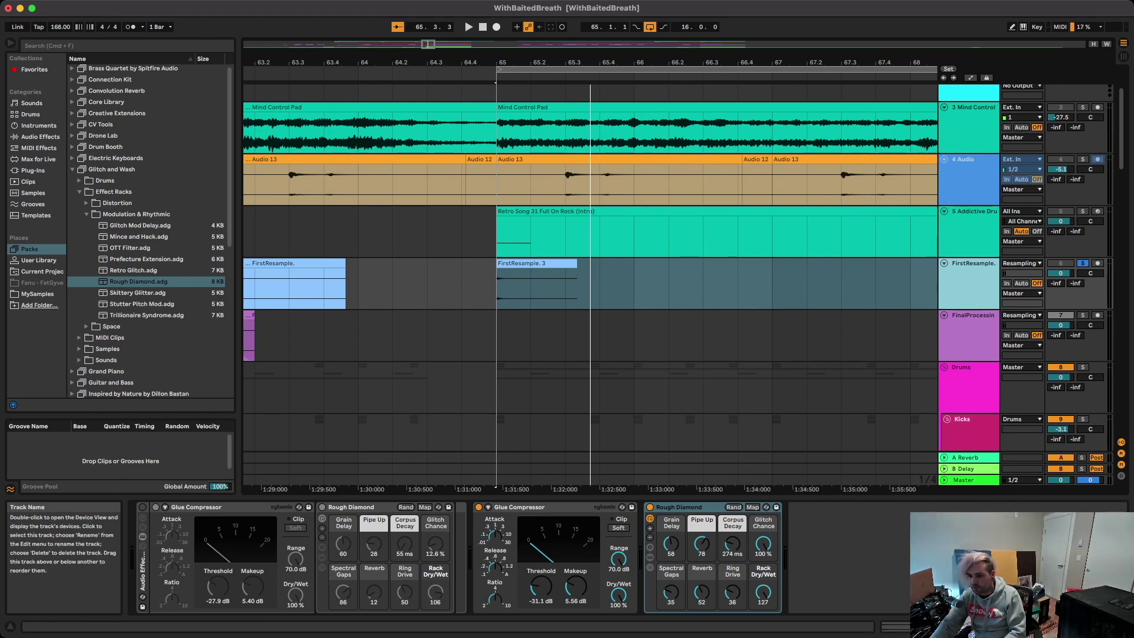
- Set the new Rough Diamond rack's Corpus Decay to 93 ms and Grain Delay to 75 while replaying the hit
left_click_drag(733, 544, 733, 567)
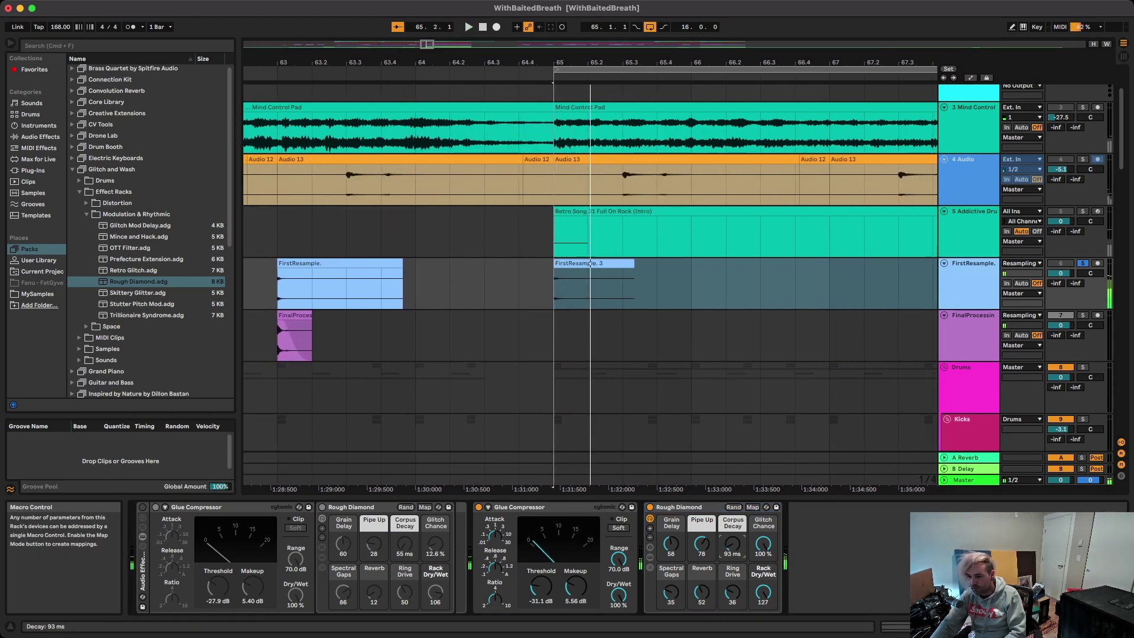
key("space")
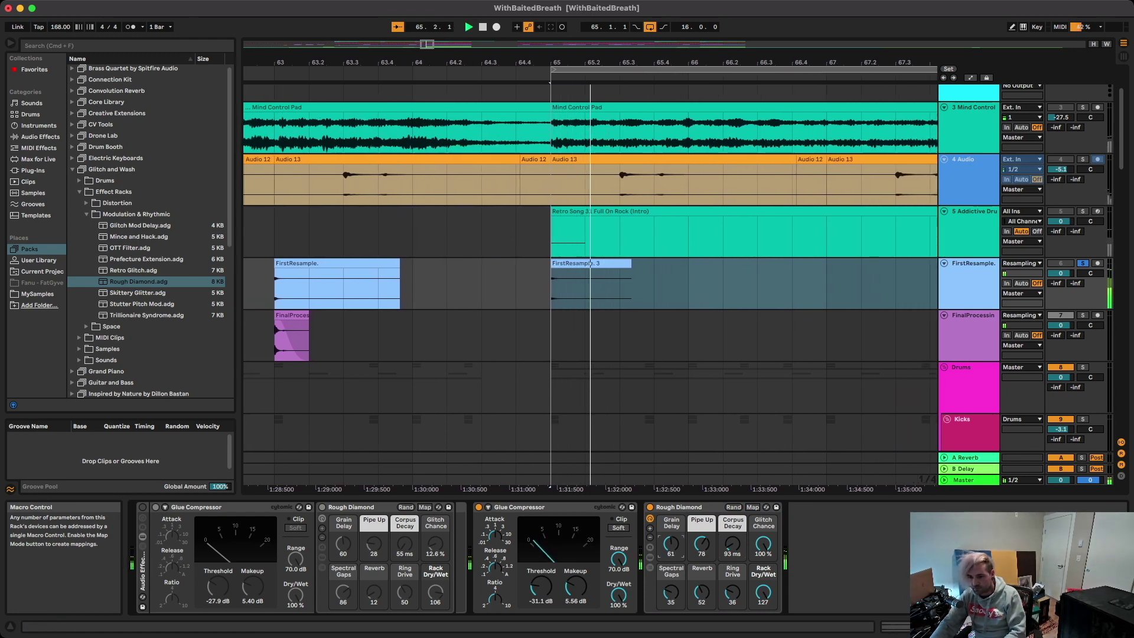
left_click_drag(671, 545, 671, 535)
key("space")
key("space")
key("space")
key("space")
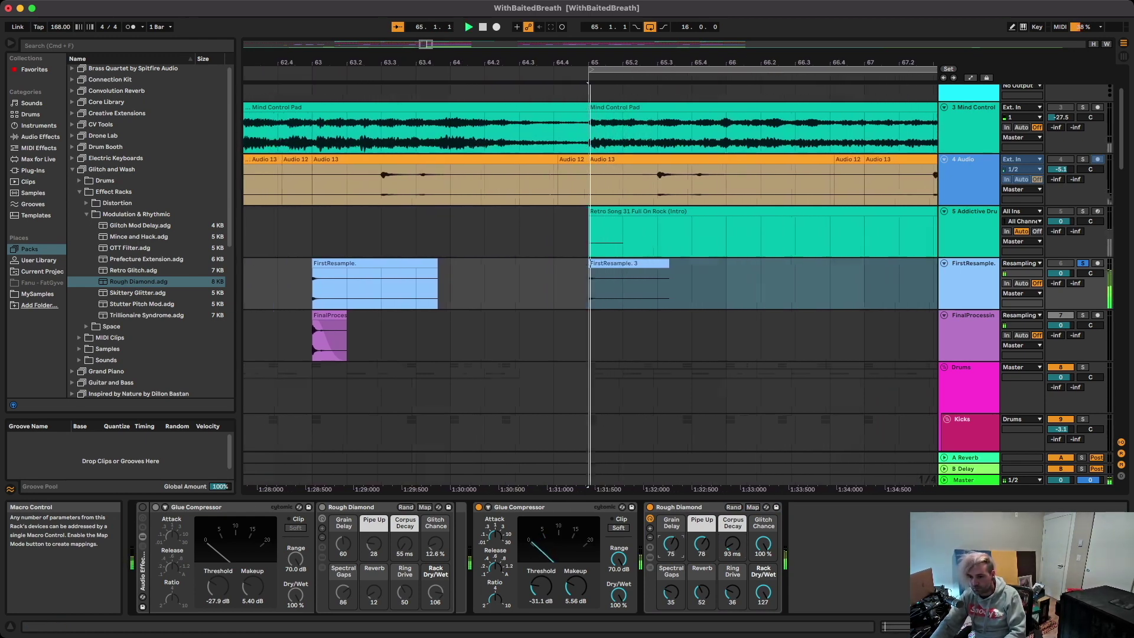
key("space")
- Raise the active Rough Diamond rack's Corpus Decay to 108 ms and audition the hit again
mouse_move(733, 545)
left_mouse_down()
mouse_move(732, 521)
mouse_move(732, 534)
left_mouse_up()
key("space")
key("space")
key("space")
key("space")
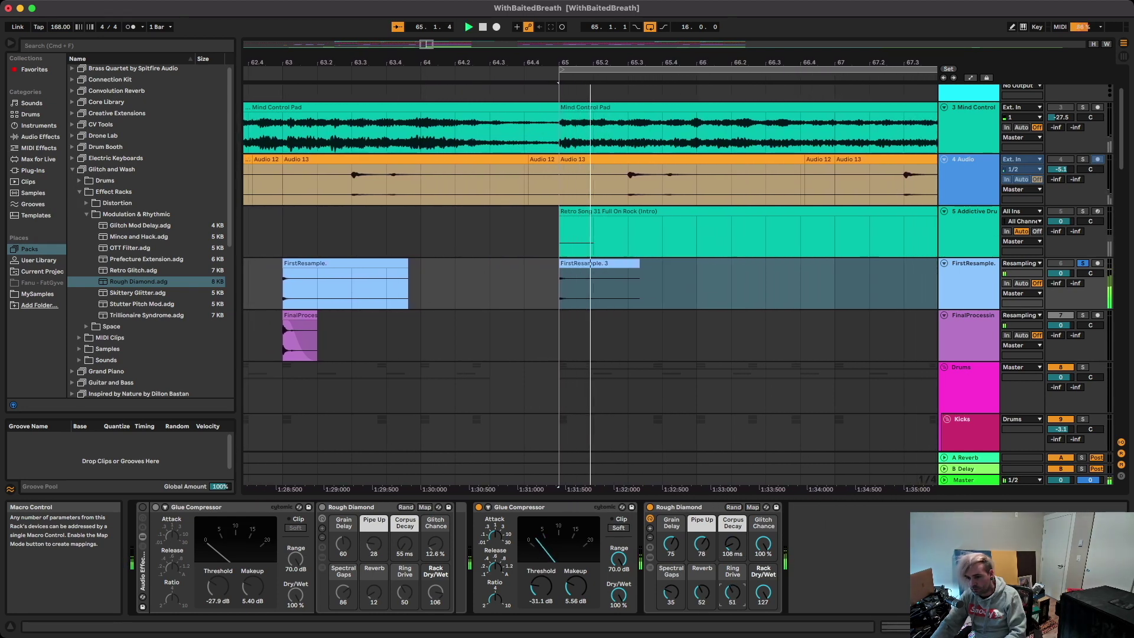
- Try different Ring Drive amounts on the active Rough Diamond rack while auditioning, settling on 45
key("space")
left_click_drag(733, 592, 733, 573)
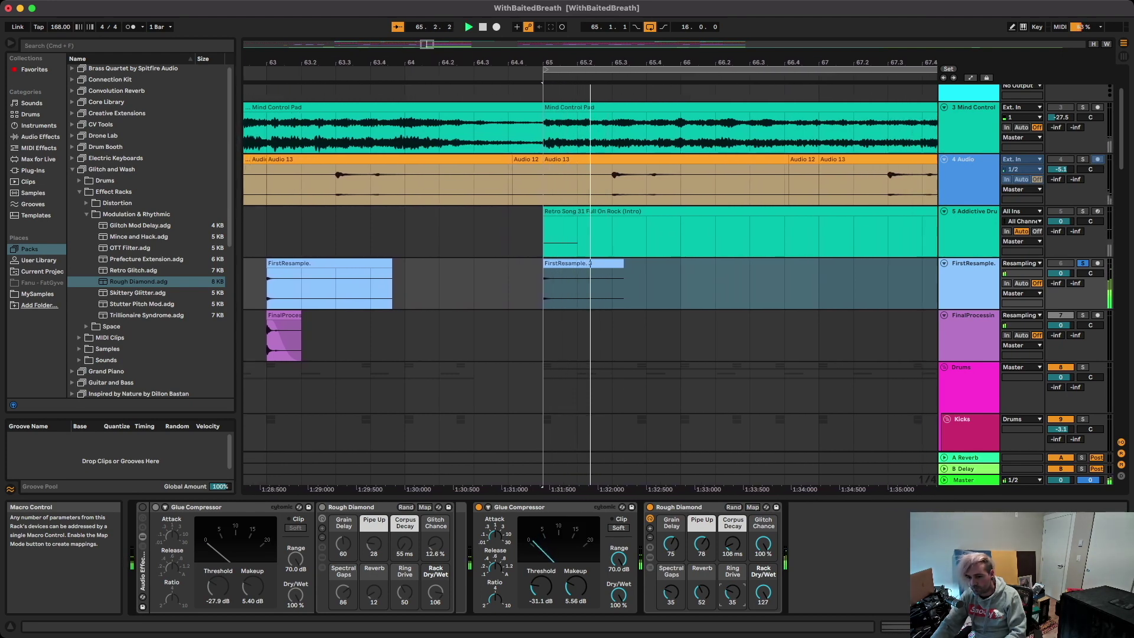
key("space")
key("space")
key("space")
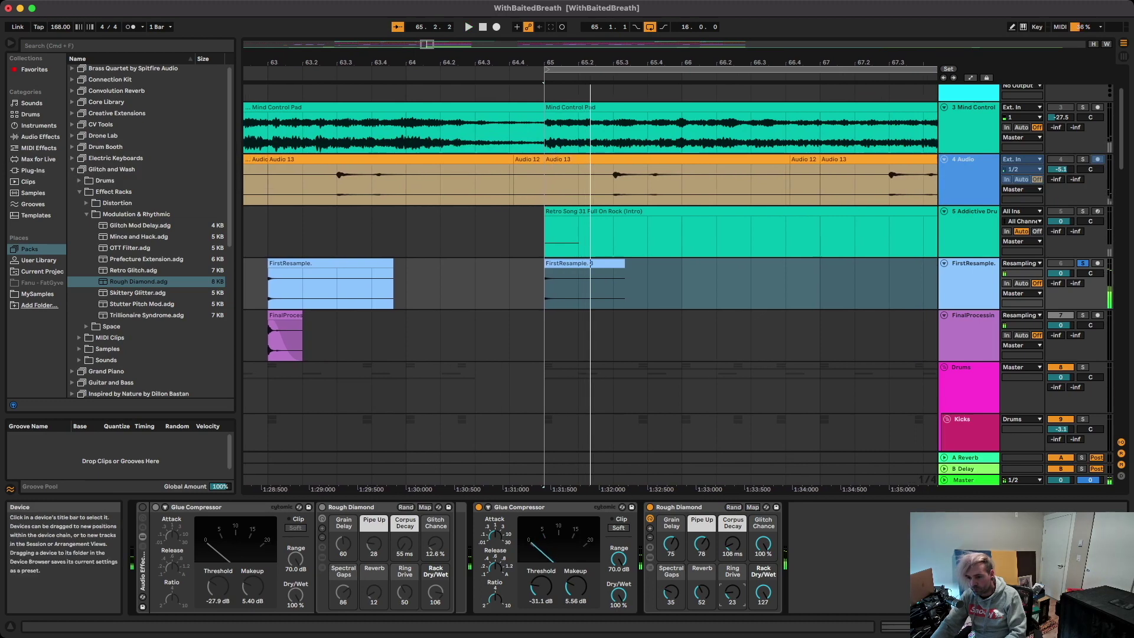
key("space")
key("space")
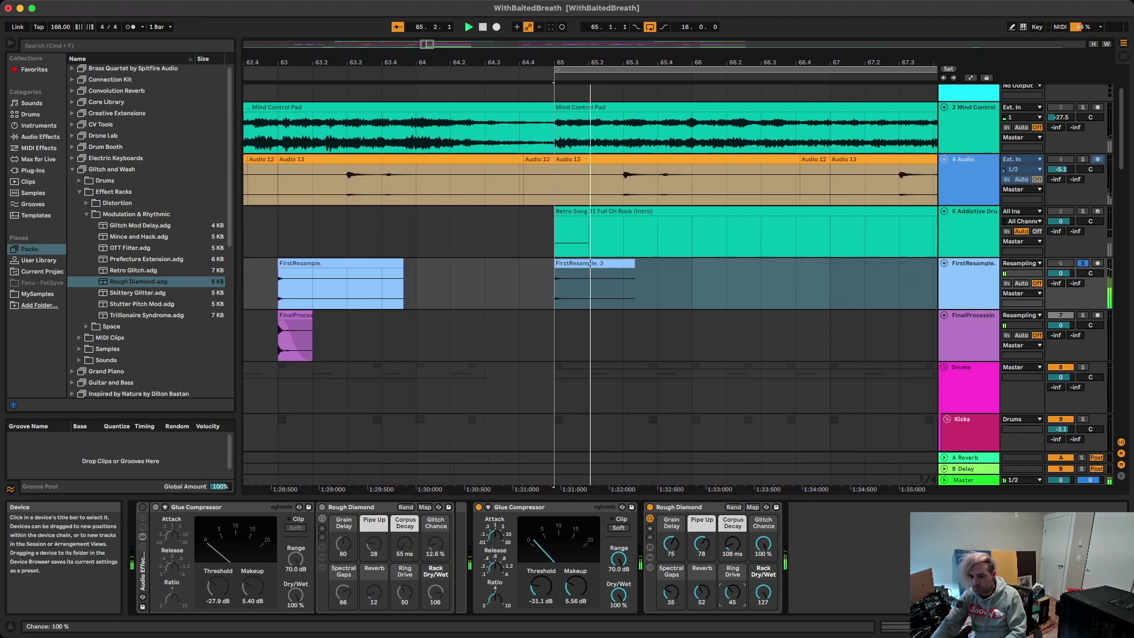
- Set the active Rough Diamond rack's Glitch Chance to 22.8% and Spectral Gaps to 66 while auditioning the hit
key("space")
key("space")
left_click_drag(763, 544, 763, 588)
key("space")
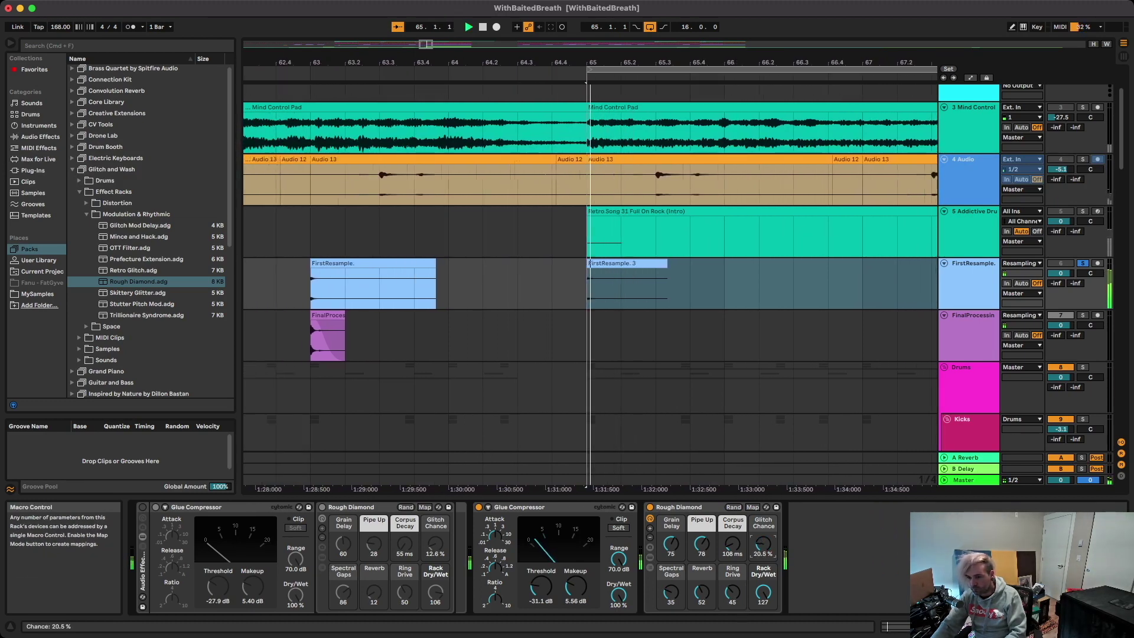
key("space")
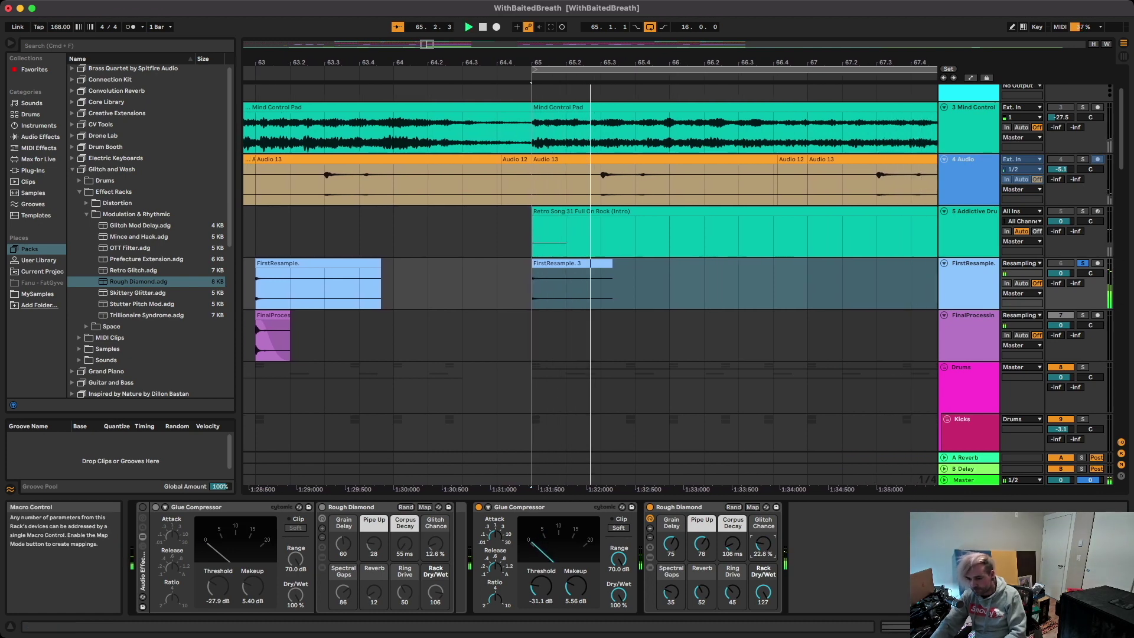
key("space")
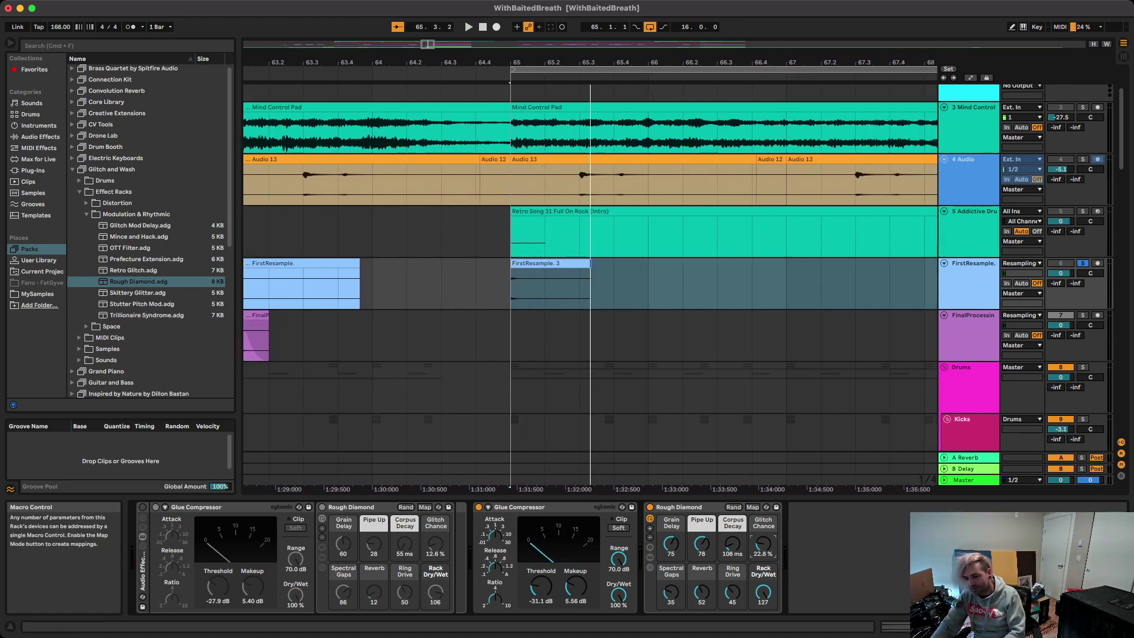
key("space")
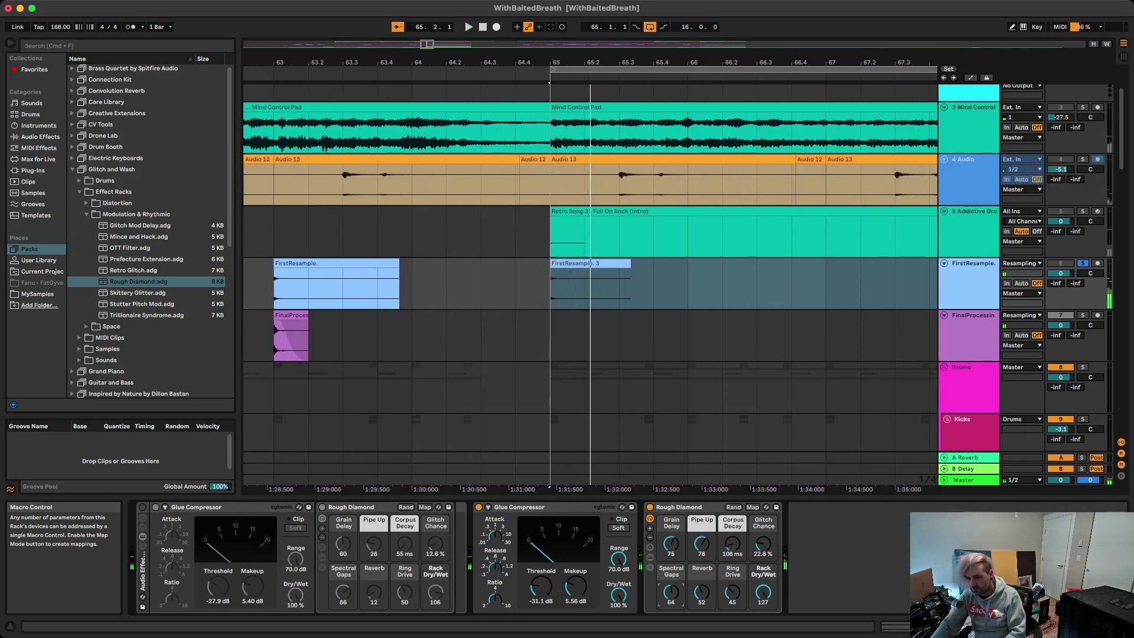
key("space")
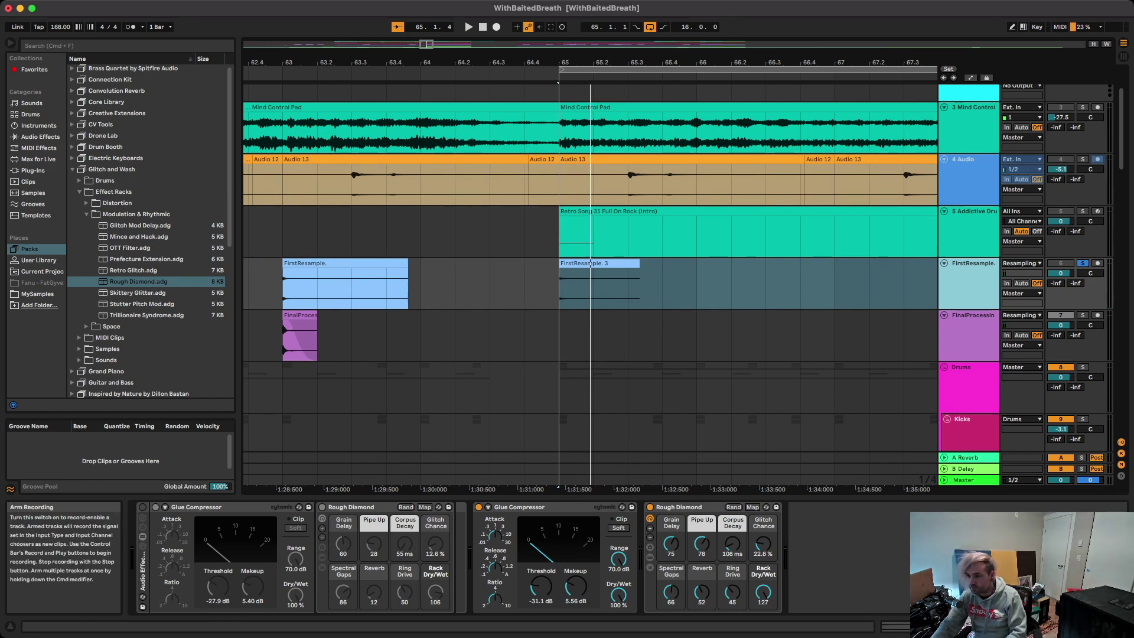
- Record the processed hit from bar 65 onto the FinalProcessing track, leaving that track disarmed and FirstResample unsoloed
left_click(1098, 314)
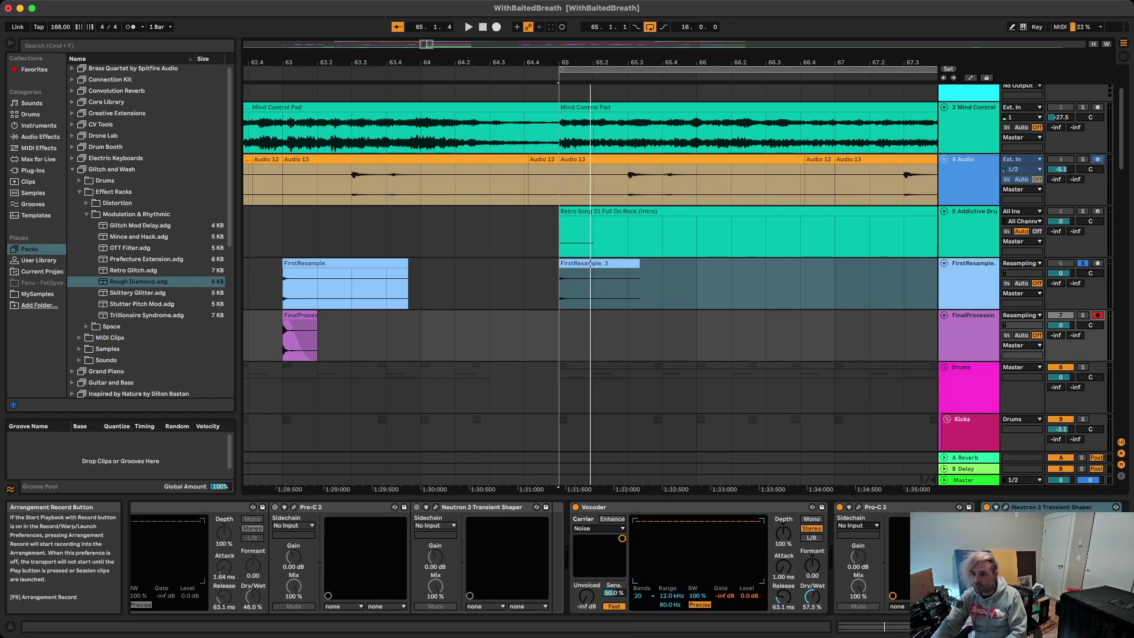
left_click(496, 26)
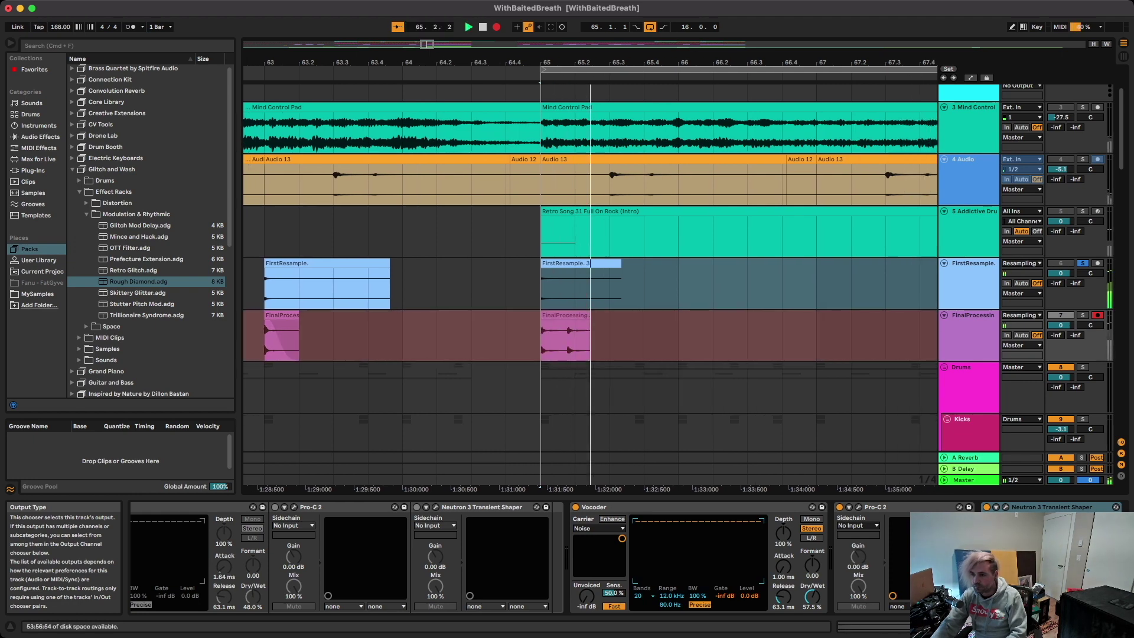
key("space")
left_click(972, 263)
left_click(1082, 263)
left_click(1097, 314)
- Delete the active Vocoder, Pro-C 2 and Neutron 3 Transient Shaper from the FinalProcessing track's device chain
left_click(972, 315)
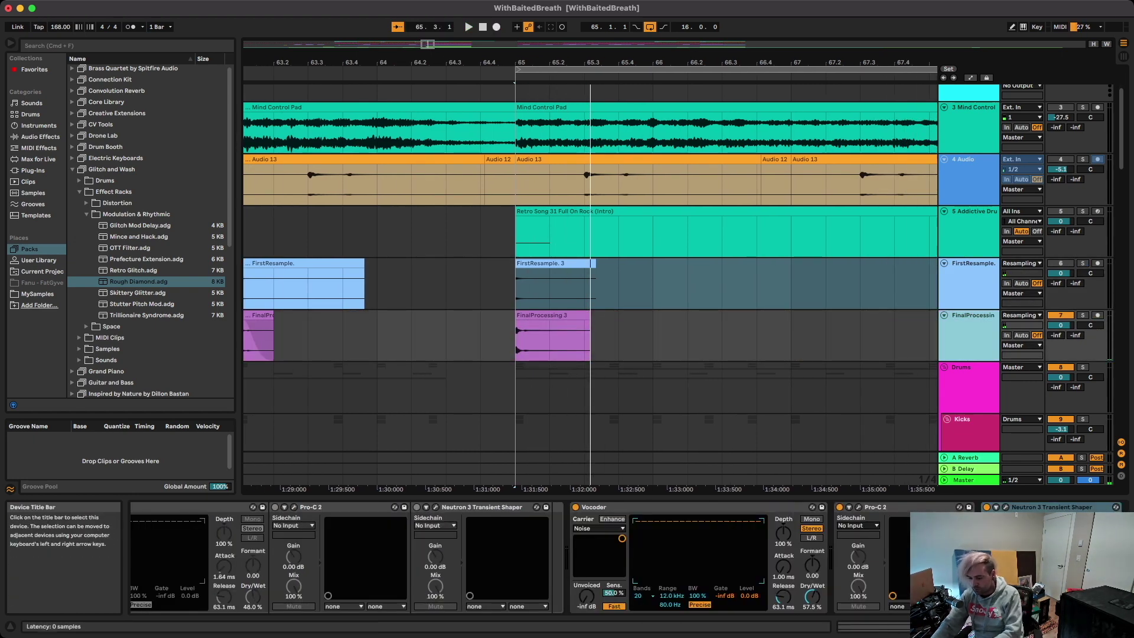
left_click(697, 507)
key("Delete")
key("Delete")
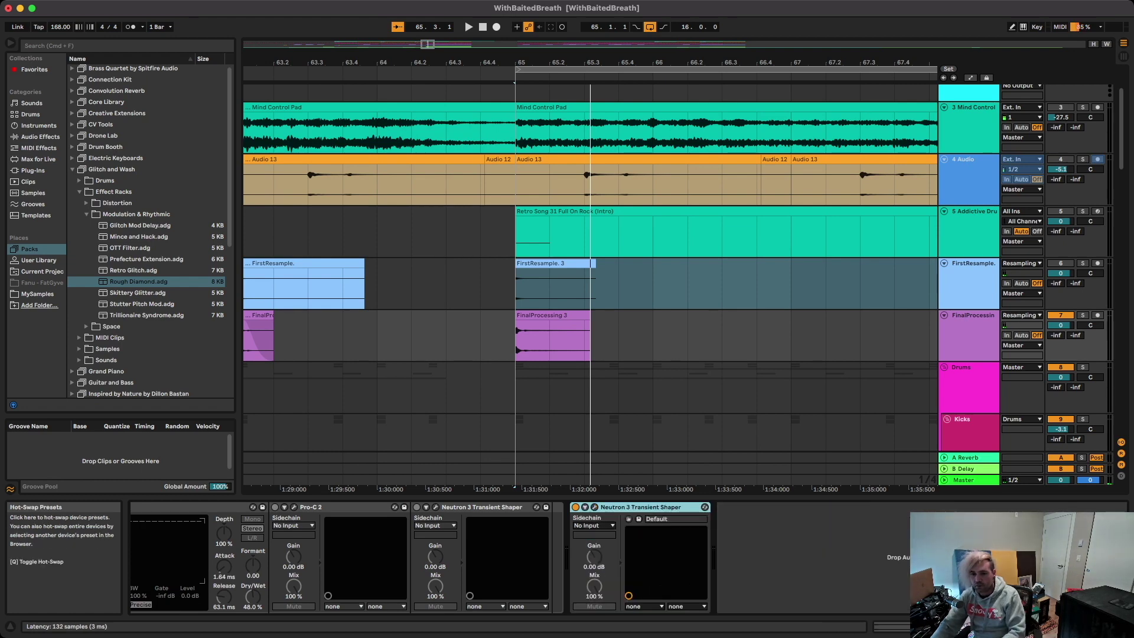
key("Delete")
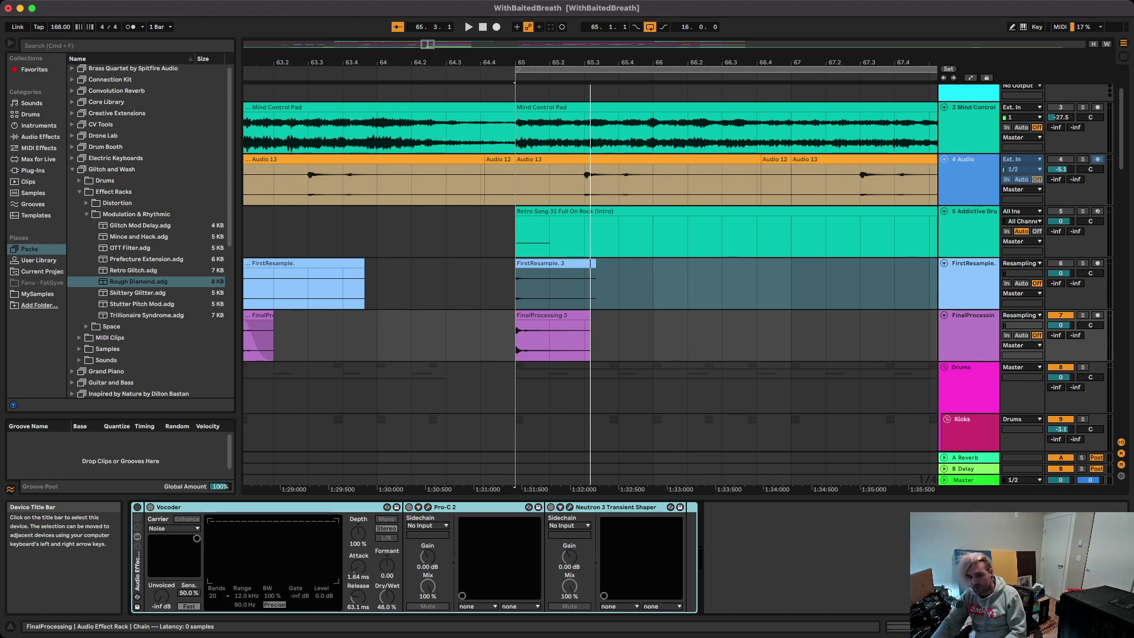
left_click(248, 507)
left_click(473, 508)
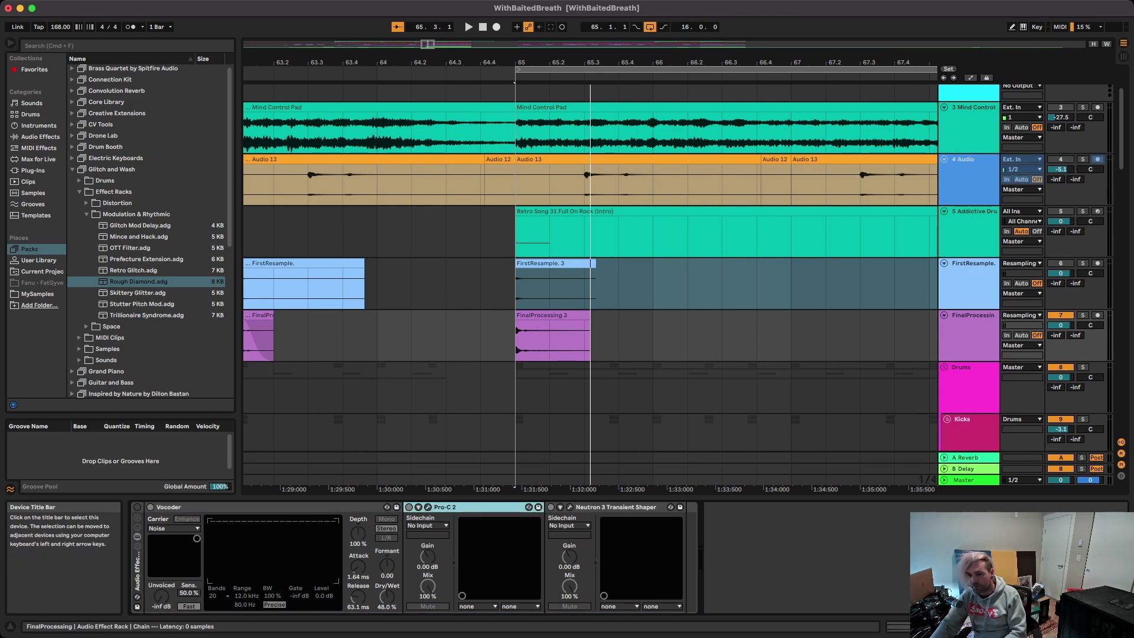
scroll(508, 507, "left", 1)
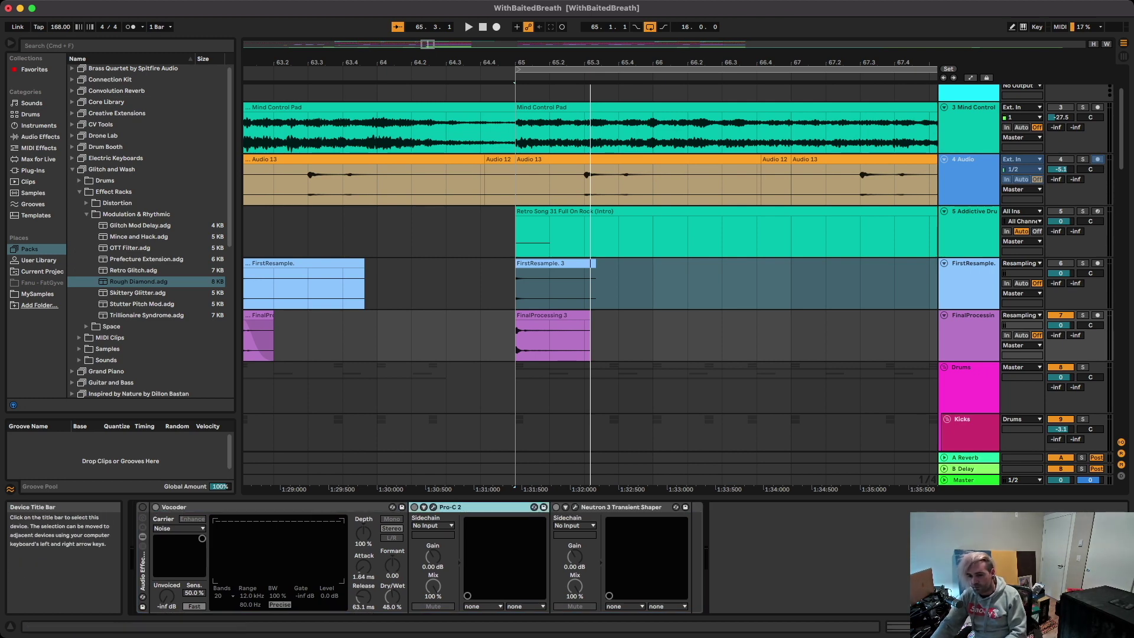
key("Right")
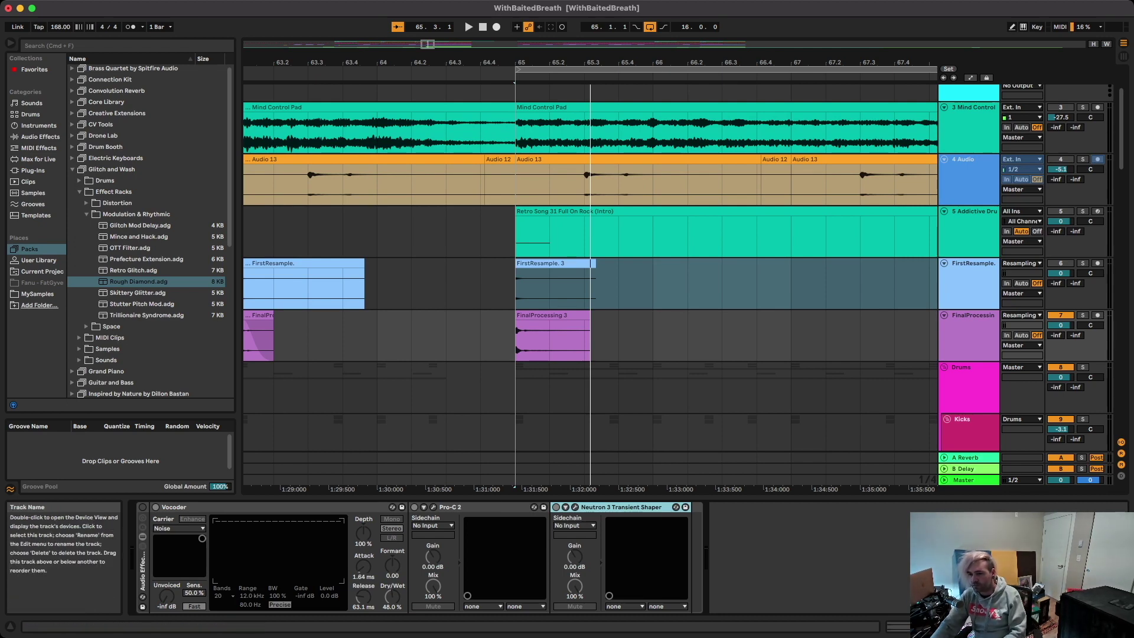
- Give the newly recorded FinalProcessing clip a long, steeply curved fade-out and trim its end to 65.3
left_click(970, 337)
scroll(557, 339, "up", 3)
scroll(559, 339, "up", 3)
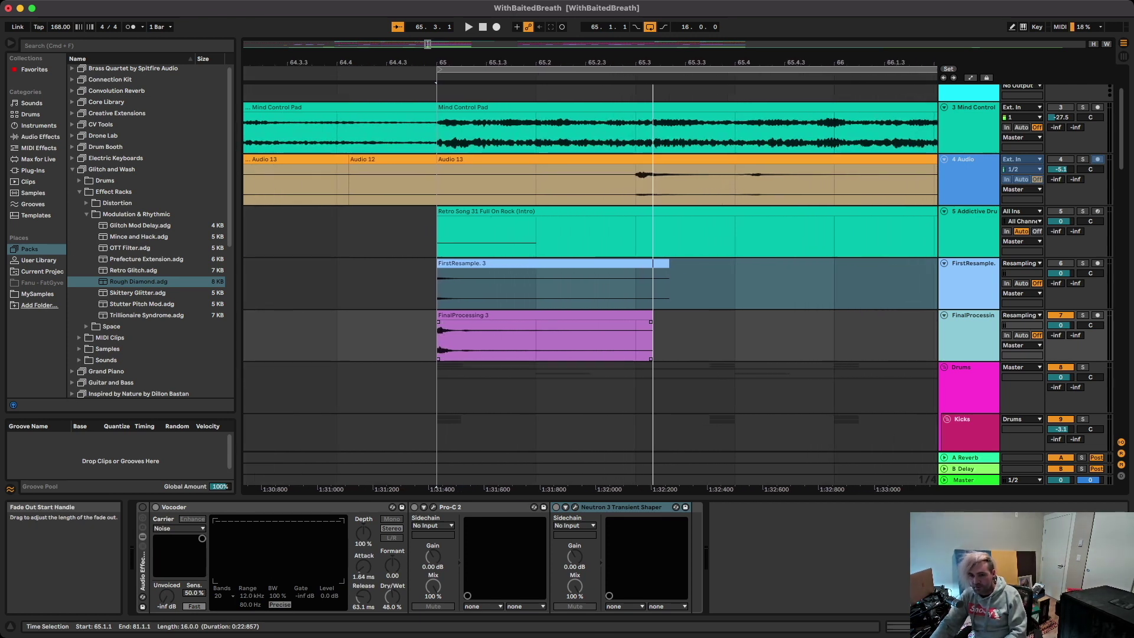
left_click_drag(651, 322, 498, 322)
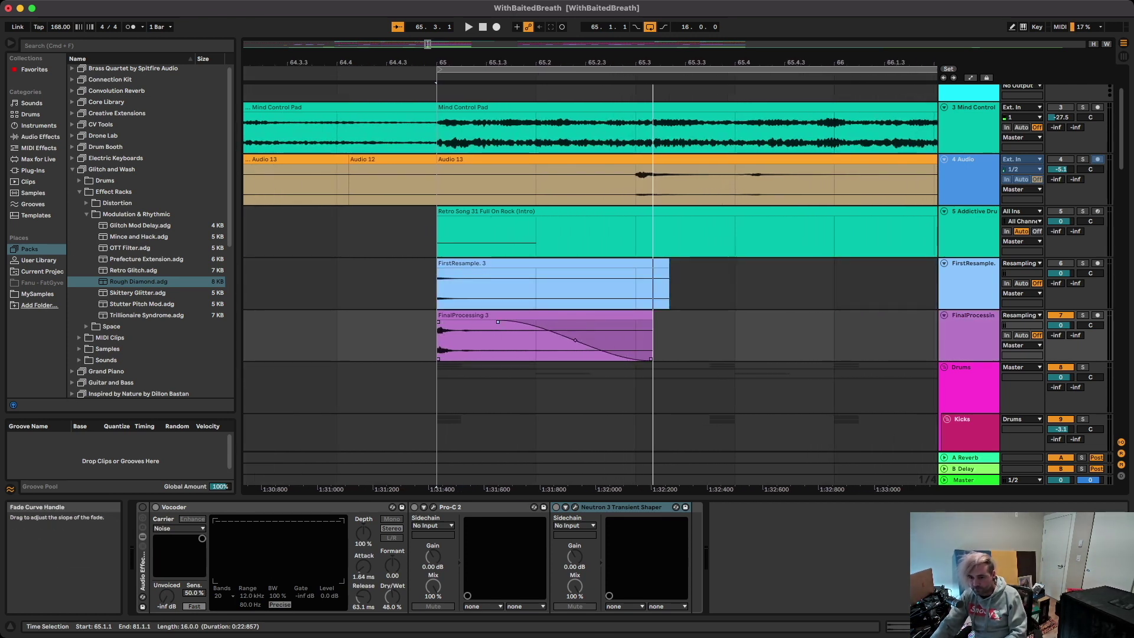
left_click_drag(575, 340, 522, 345)
left_click_drag(652, 316, 636, 316)
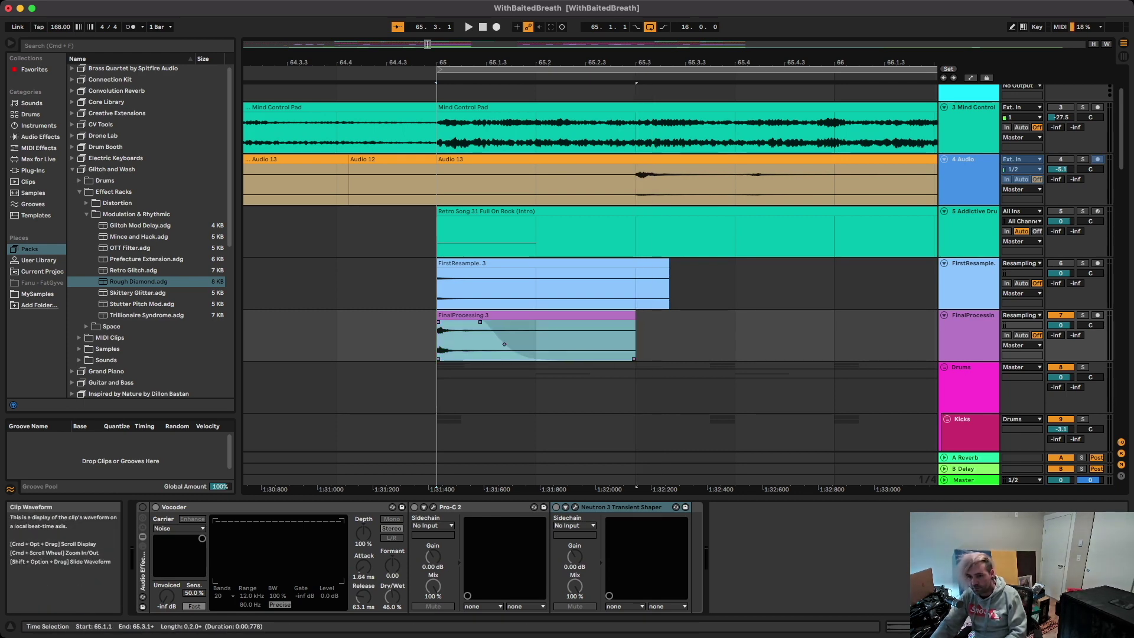
left_click_drag(481, 322, 474, 322)
- Play the faded clip from bar 65 and solo the FinalProcessing track
key("space")
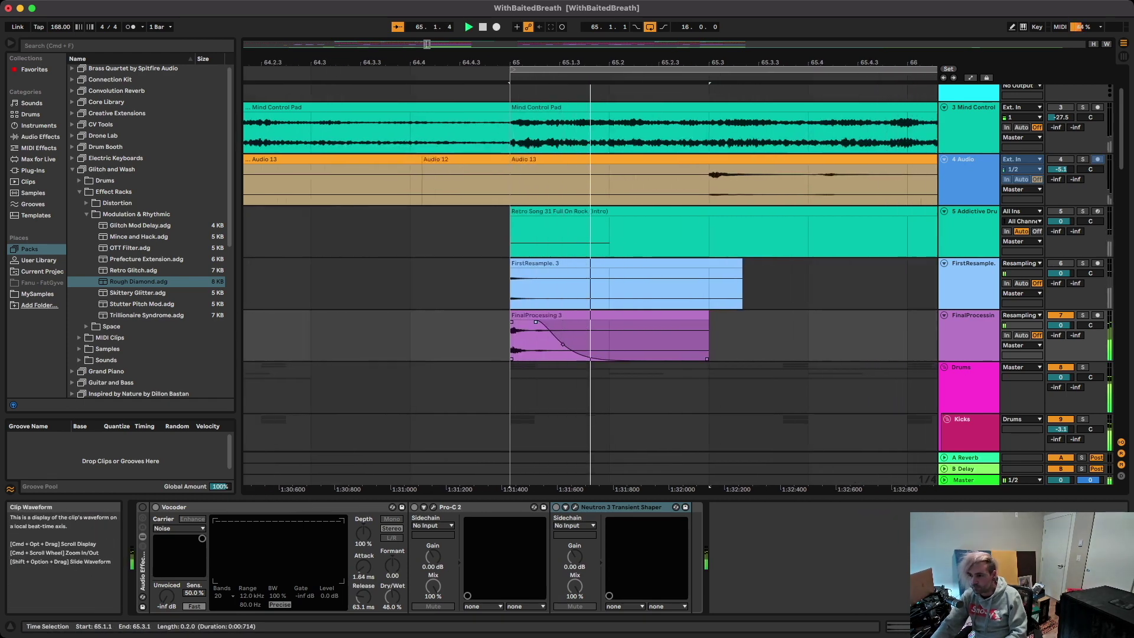
left_click(1083, 315)
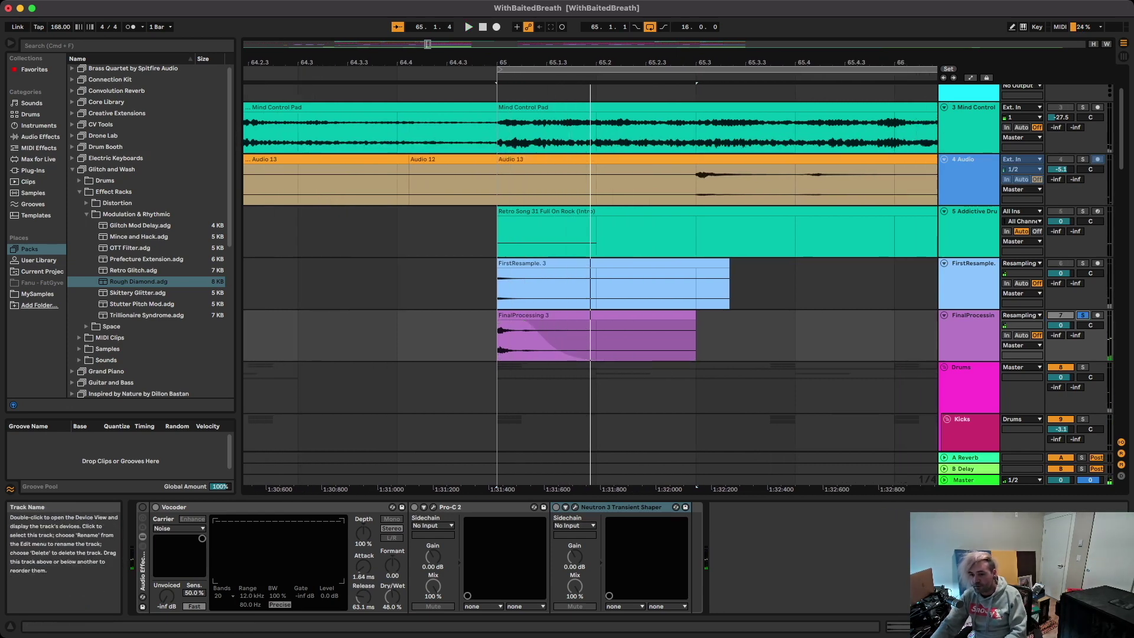
- Audition the soloed FinalProcessing clip from bar 65 and trim its end to 65.2
left_click(973, 316)
key("space")
key("space")
key("space")
key("space")
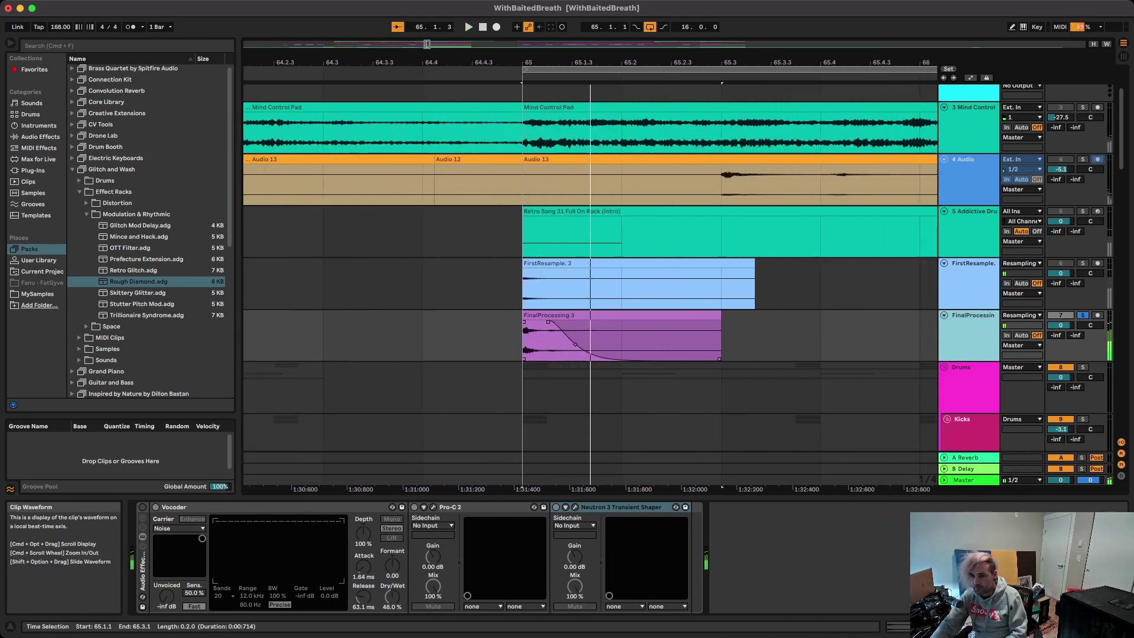
left_click(720, 316)
left_click_drag(719, 316, 621, 316)
key("space")
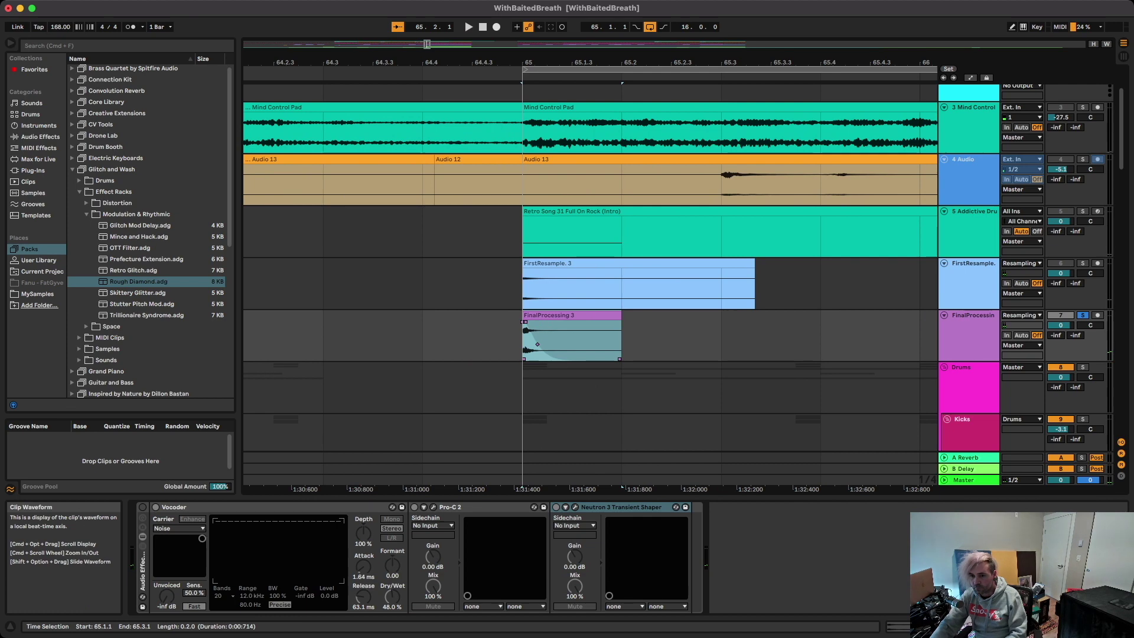
- Move the start of the trimmed FinalProcessing clip's fade-out slightly later and audition the change
left_click_drag(524, 322, 535, 322)
key("space")
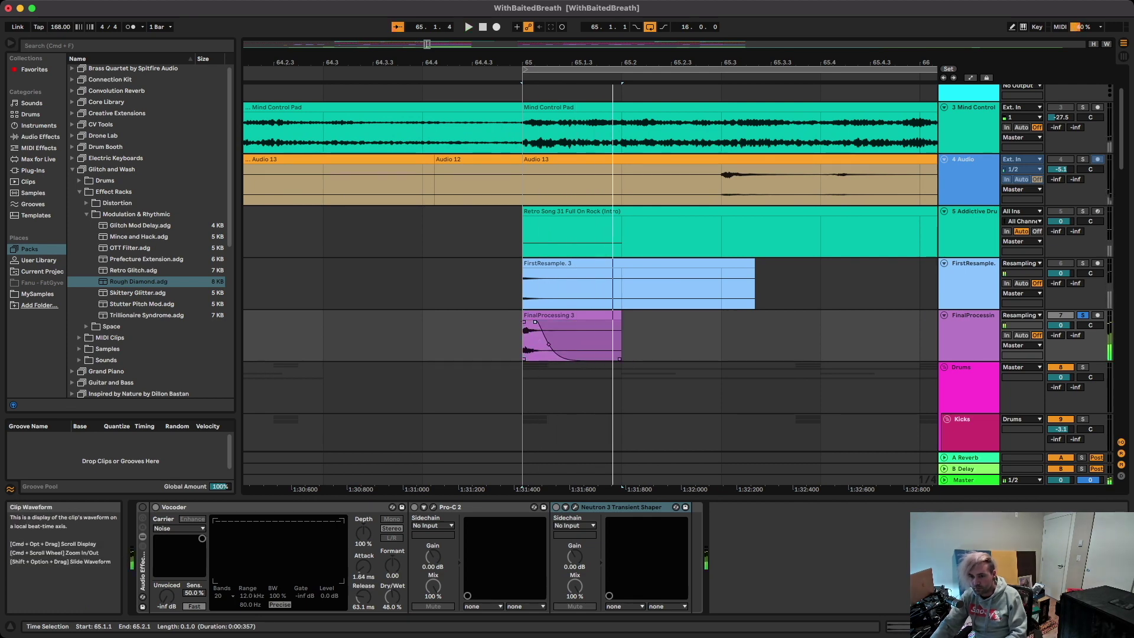
key("space")
key("space")
key("space")
key("space")
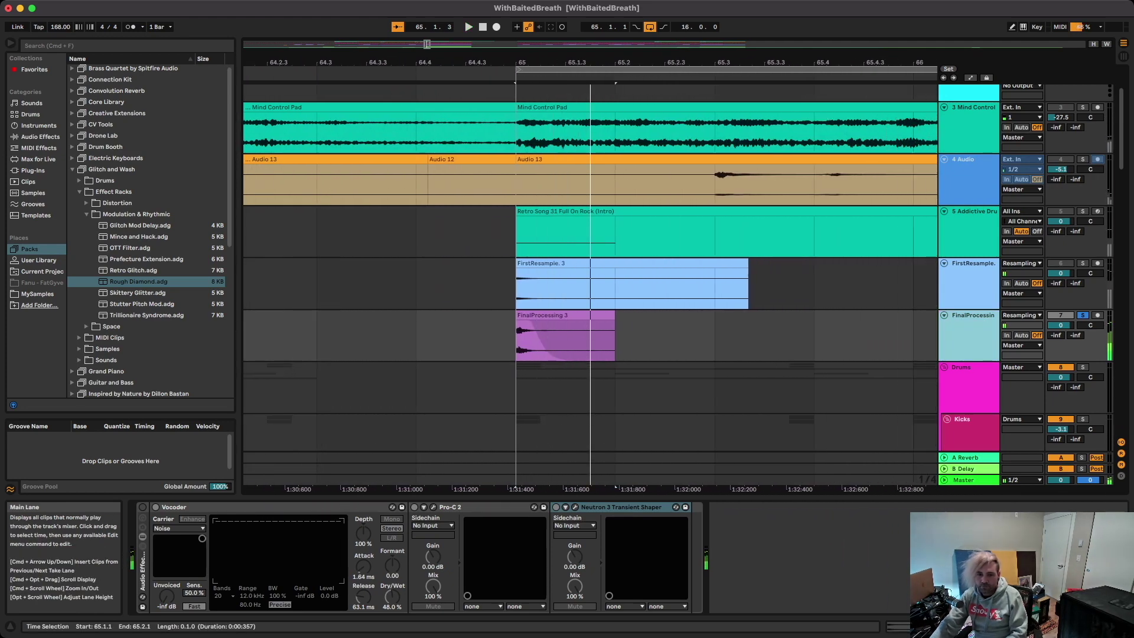
key("space")
- Add FabFilter's VST3 Pro-C 2 to the end of the FinalProcessing track's device chain and audition the clip through it
left_click(72, 169)
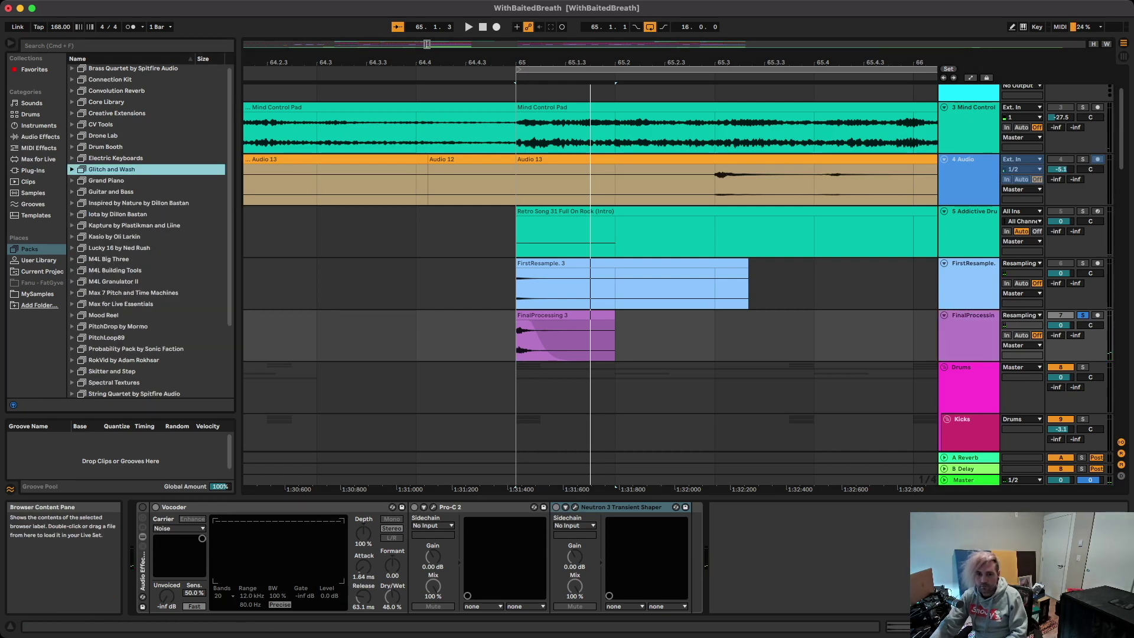
scroll(148, 230, "down", 4)
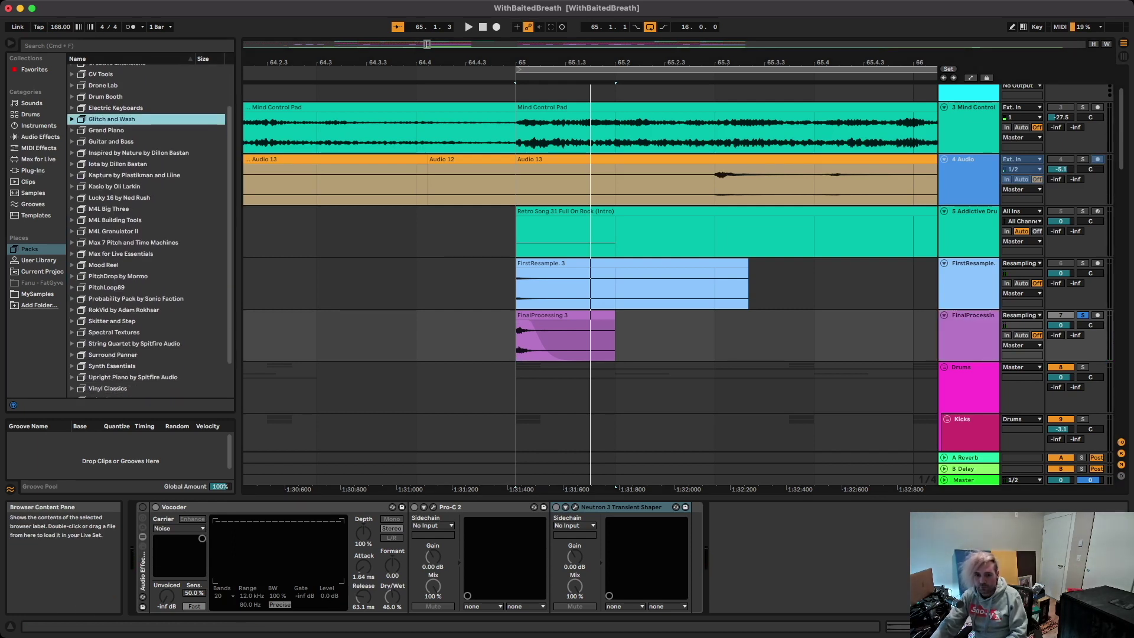
left_click(33, 170)
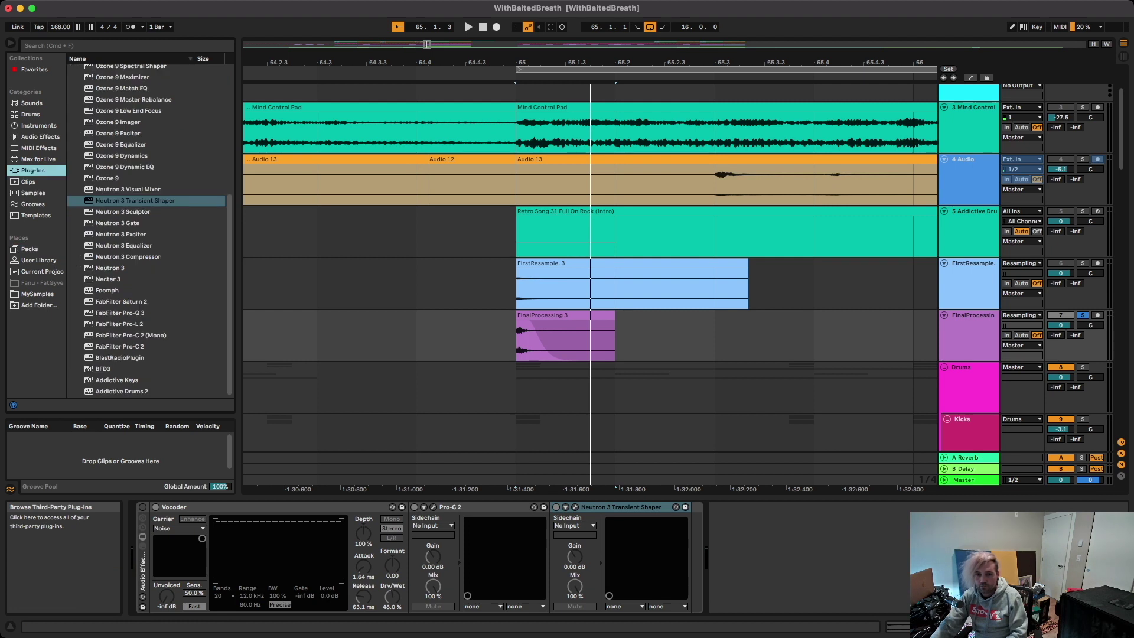
scroll(147, 231, "up", 15)
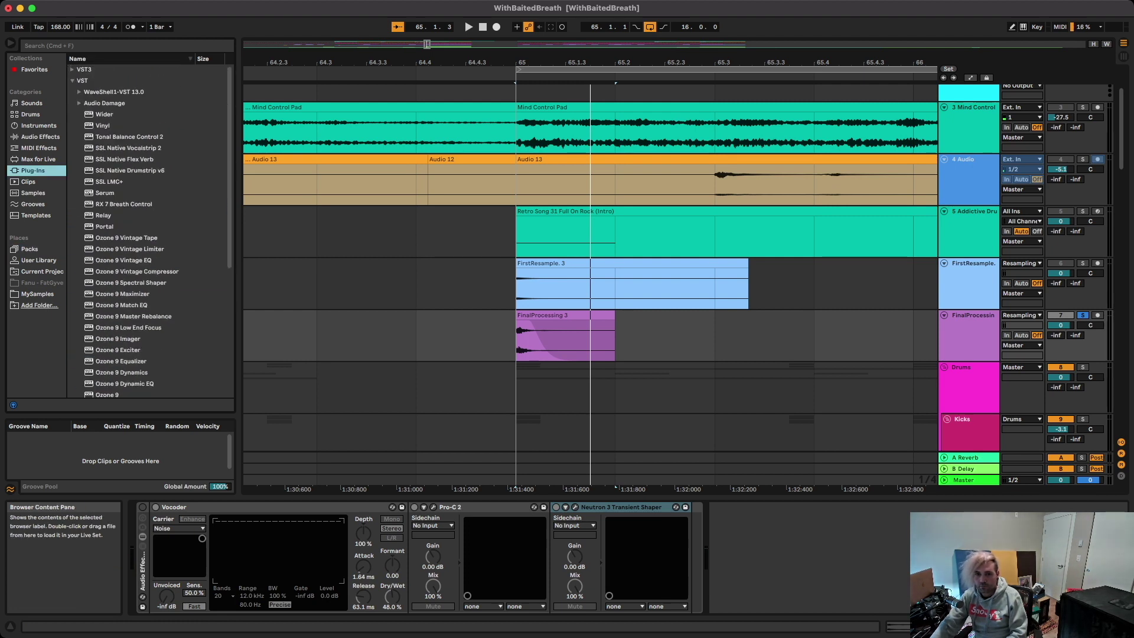
left_click(72, 80)
left_click(72, 69)
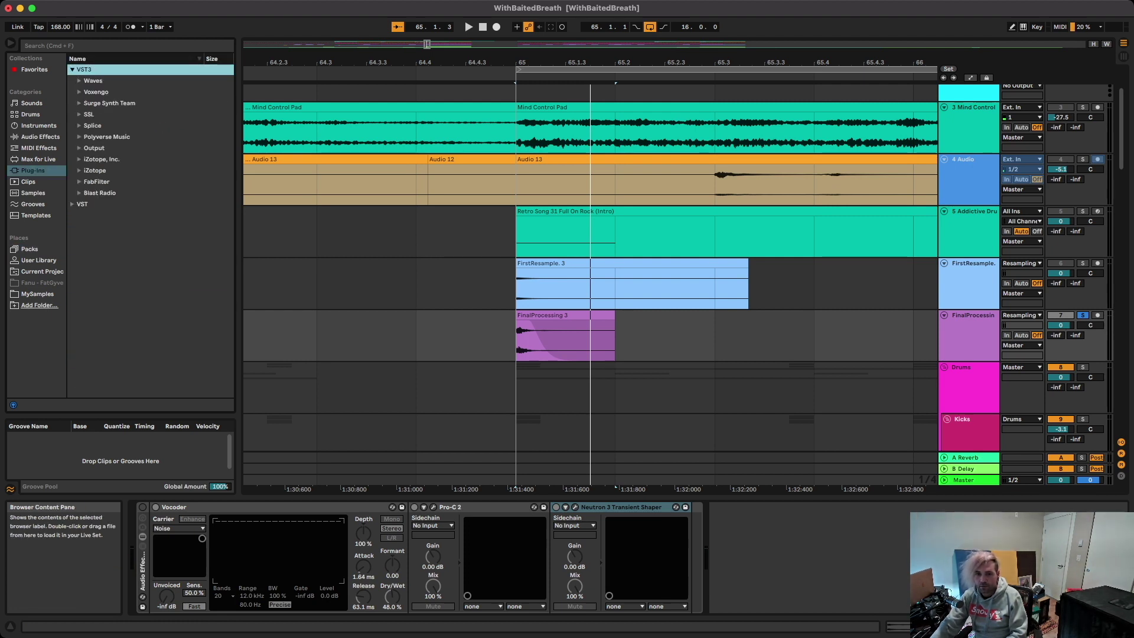
left_click(79, 182)
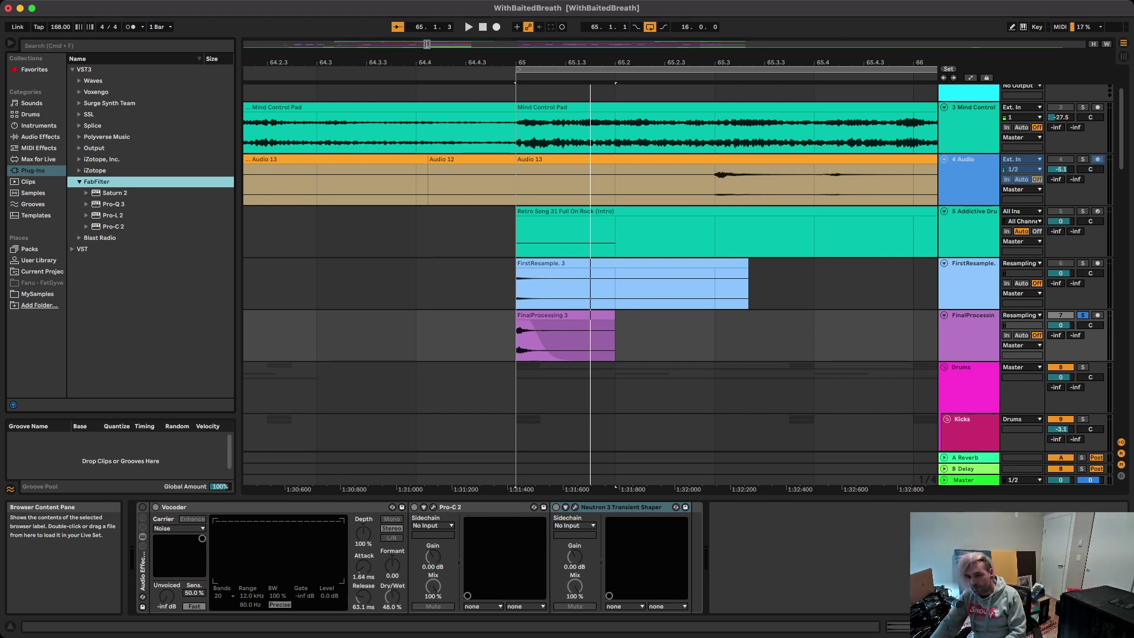
left_click(113, 227)
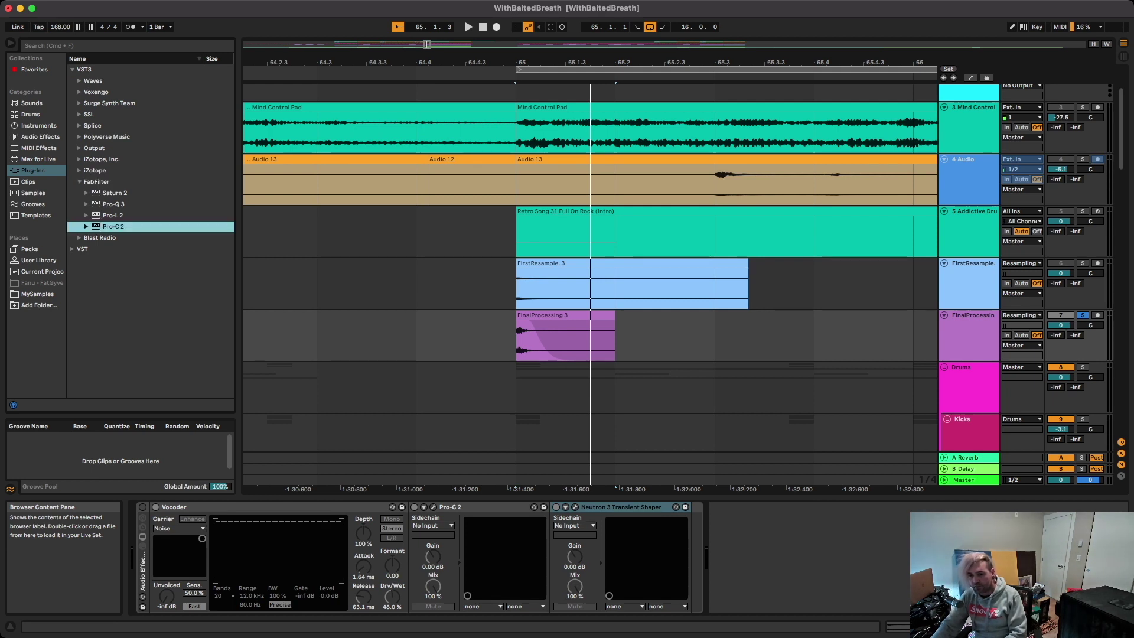
key("Return")
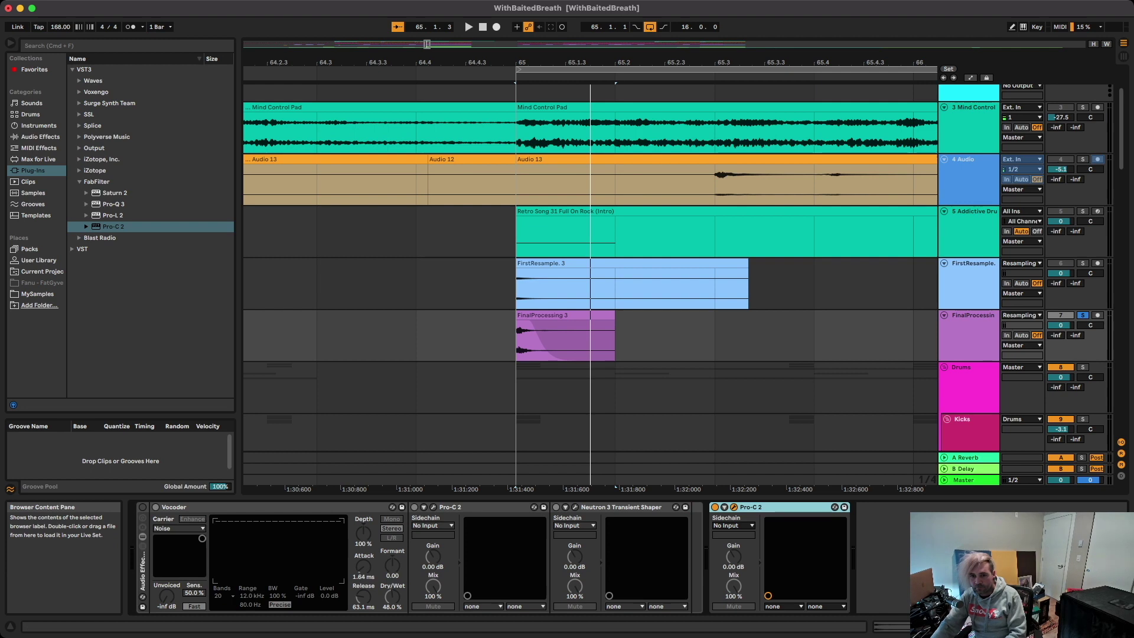
key("space")
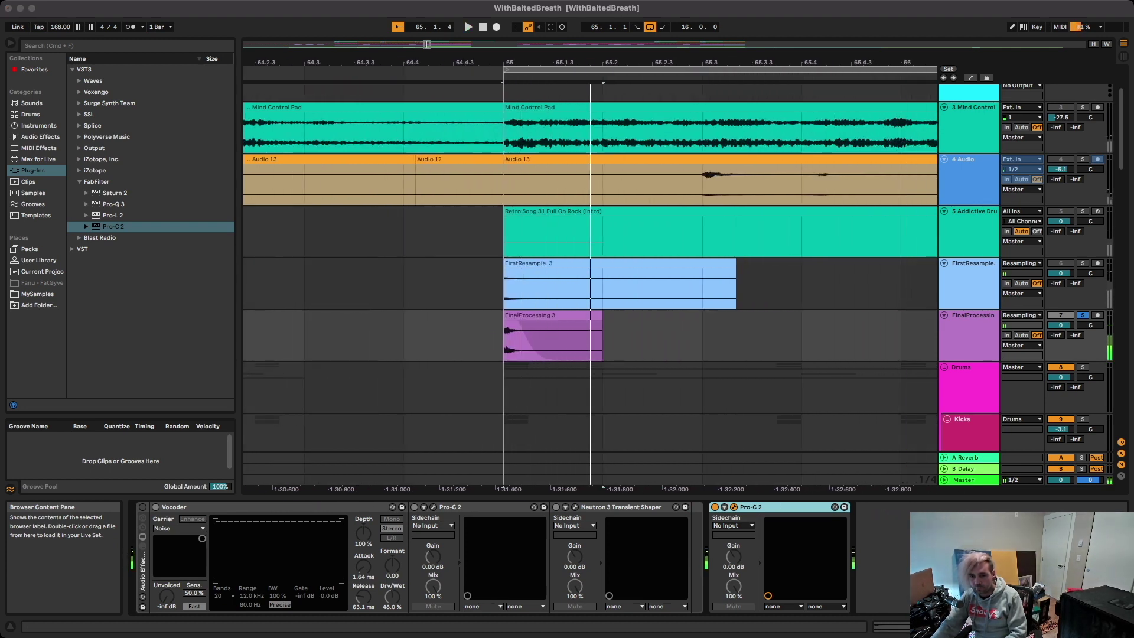
key("space")
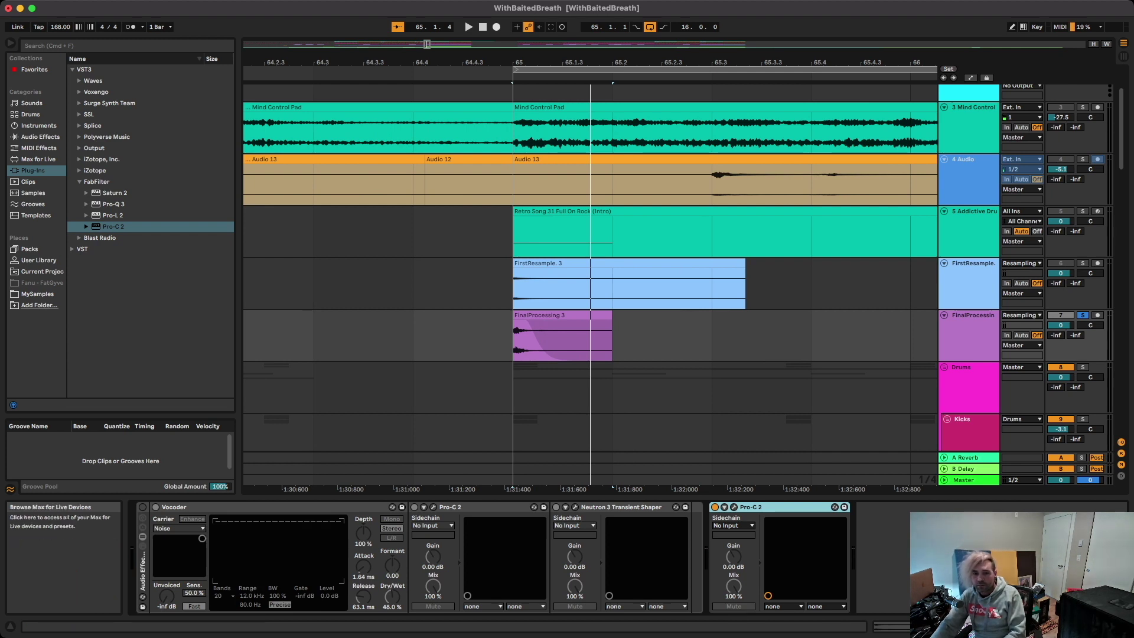
- Insert a Vocoder directly before the new Pro-C 2, set Release to 63.1 ms and Dry/Wet to 61%, and audition it
left_click(40, 136)
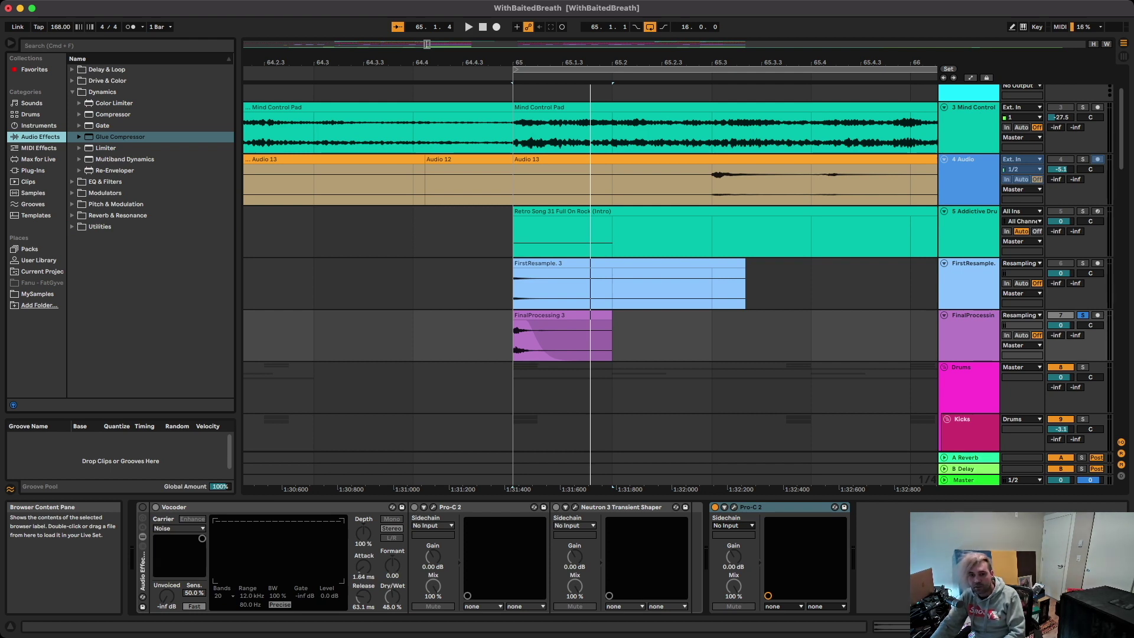
left_click(116, 204)
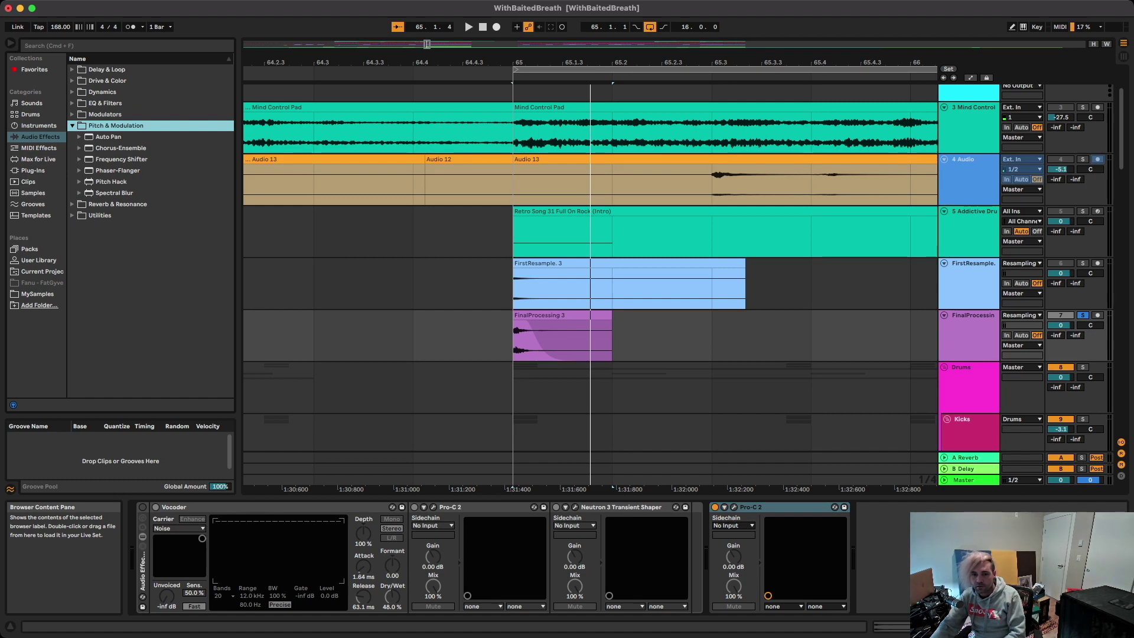
left_click(118, 203)
left_click(108, 227)
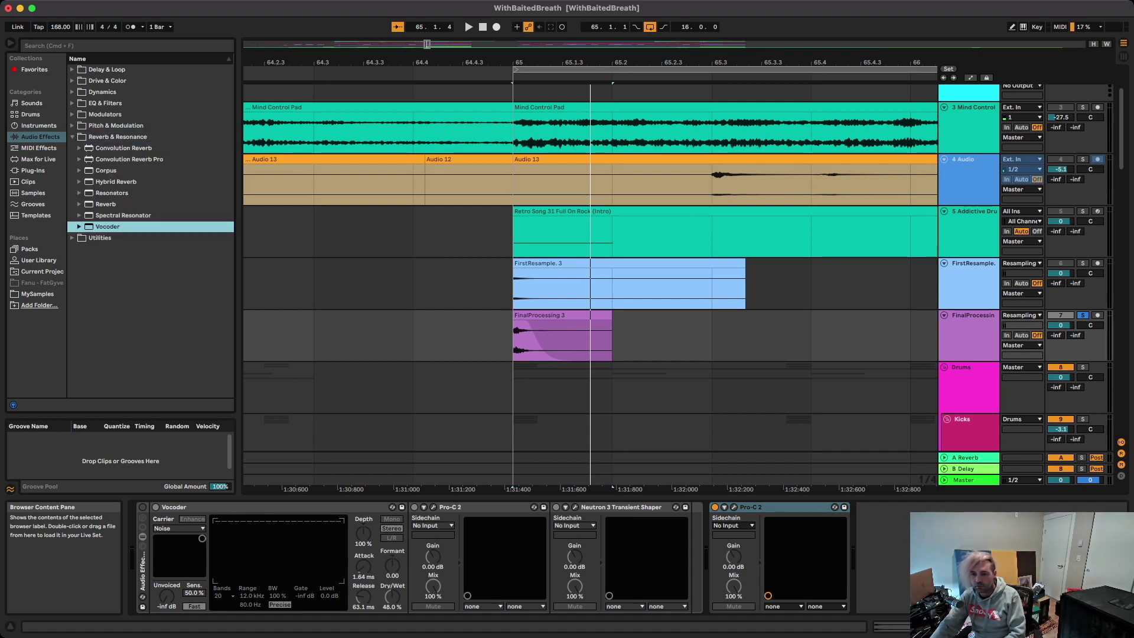
left_click_drag(107, 227, 711, 555)
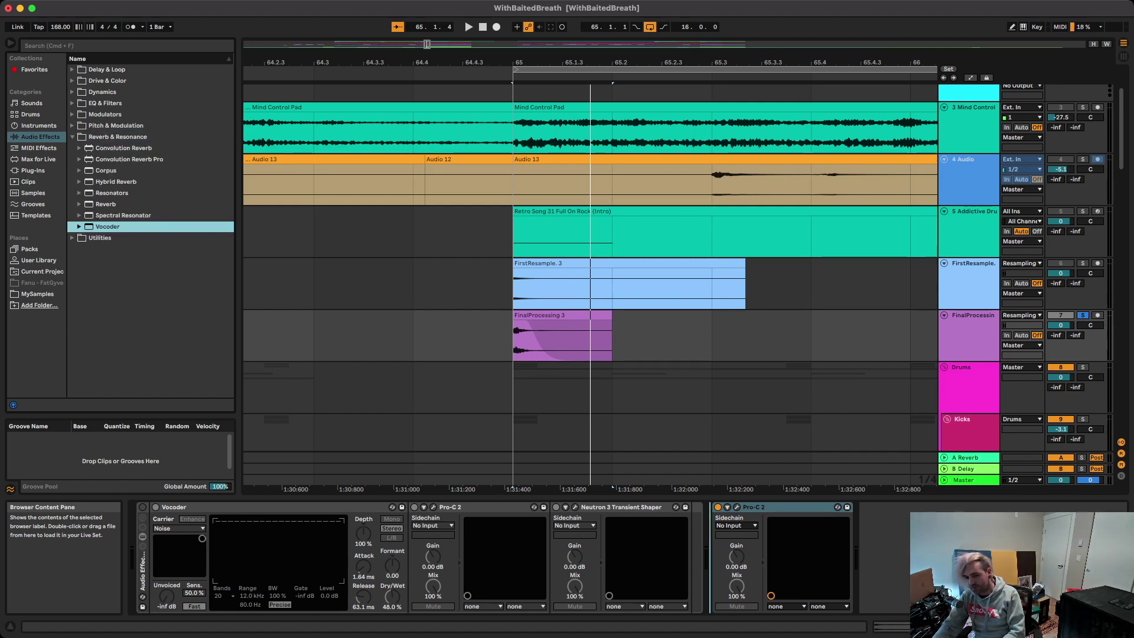
left_click_drag(710, 556, 711, 555)
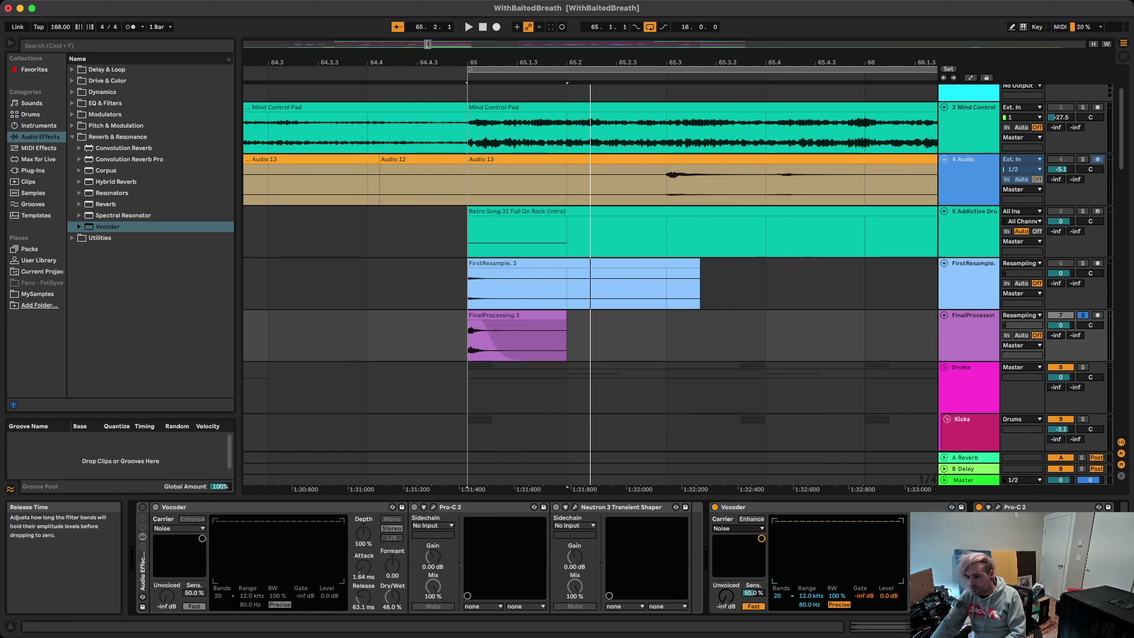
key("space")
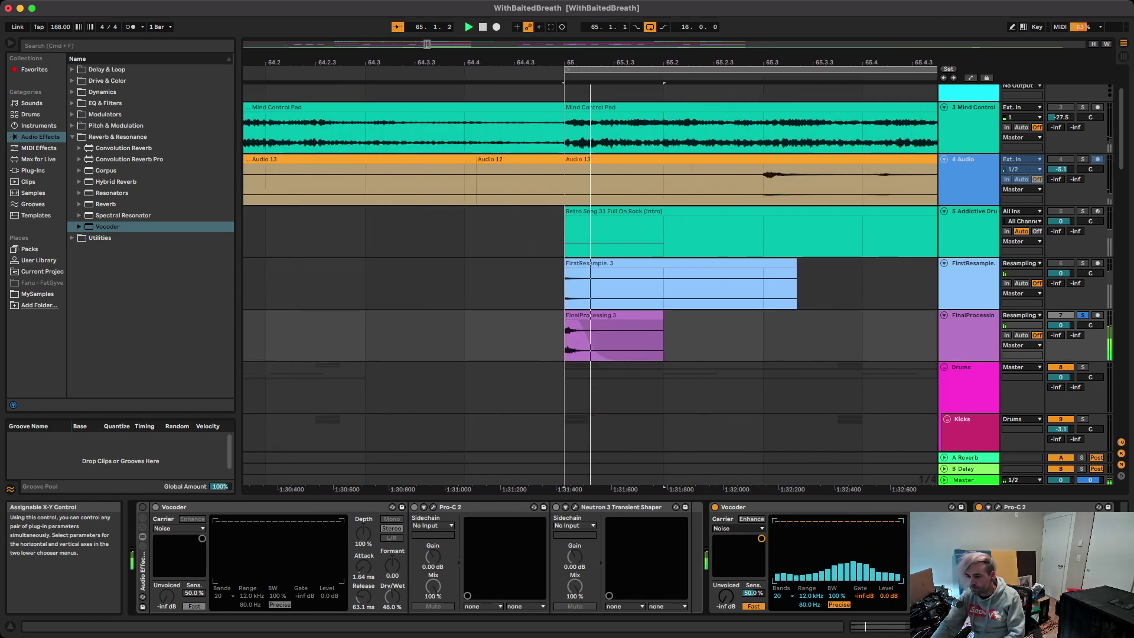
key("space")
- Add the VST Neutron 3 Transient Shaper after the new Pro-C 2 on the FinalProcessing track and audition the hit
scroll(623, 558, "right", 2)
left_click(985, 507)
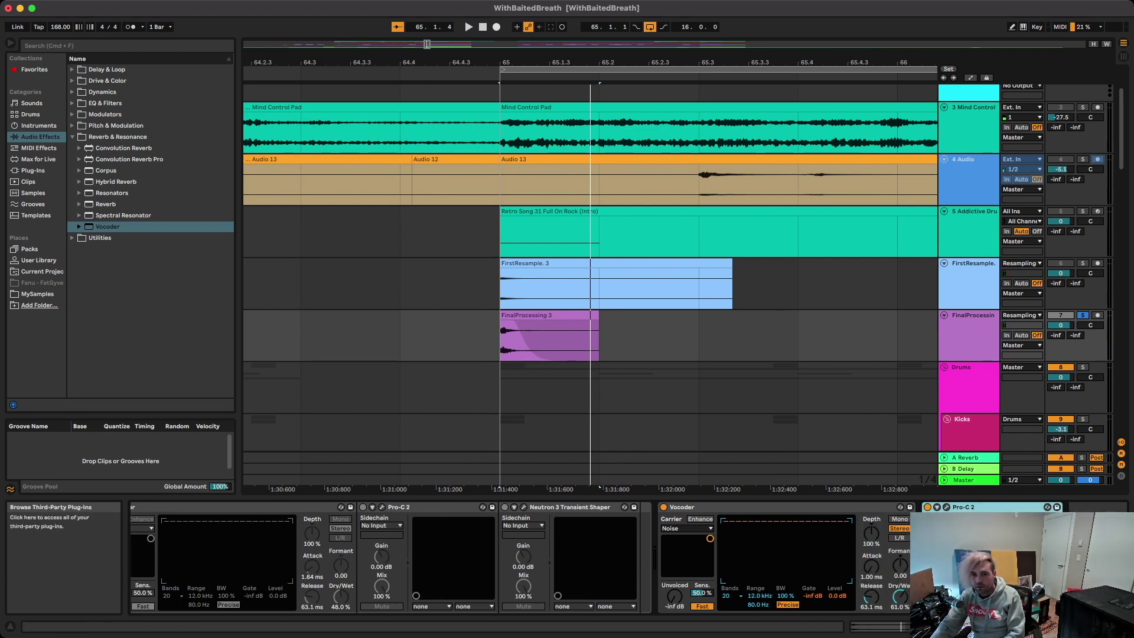
left_click(33, 170)
left_click(94, 171)
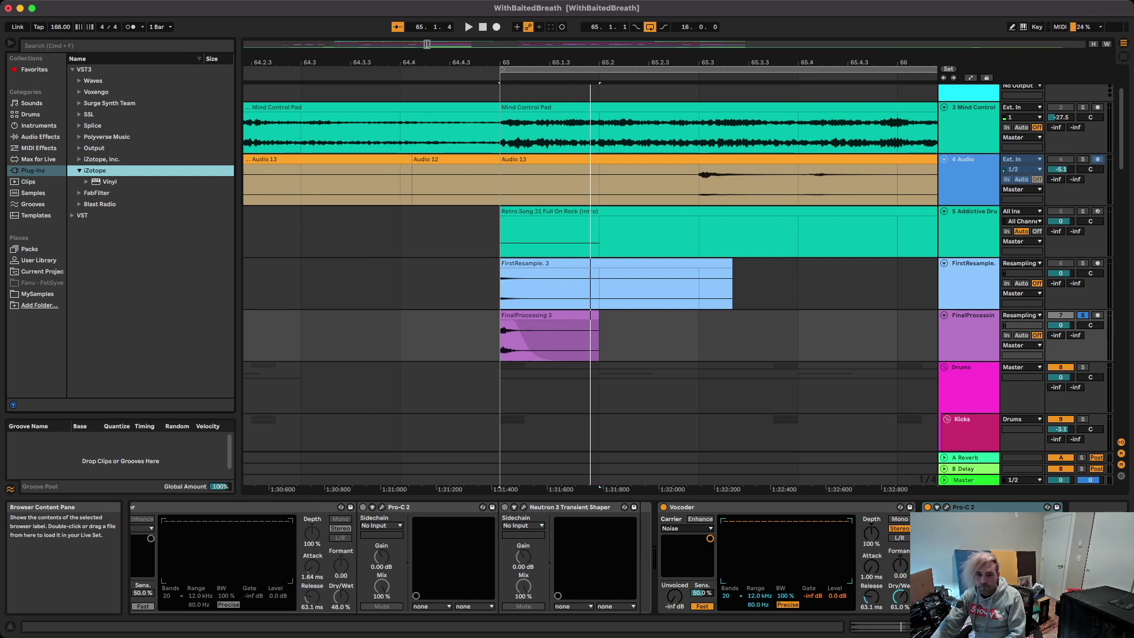
left_click(94, 171)
left_click(82, 204)
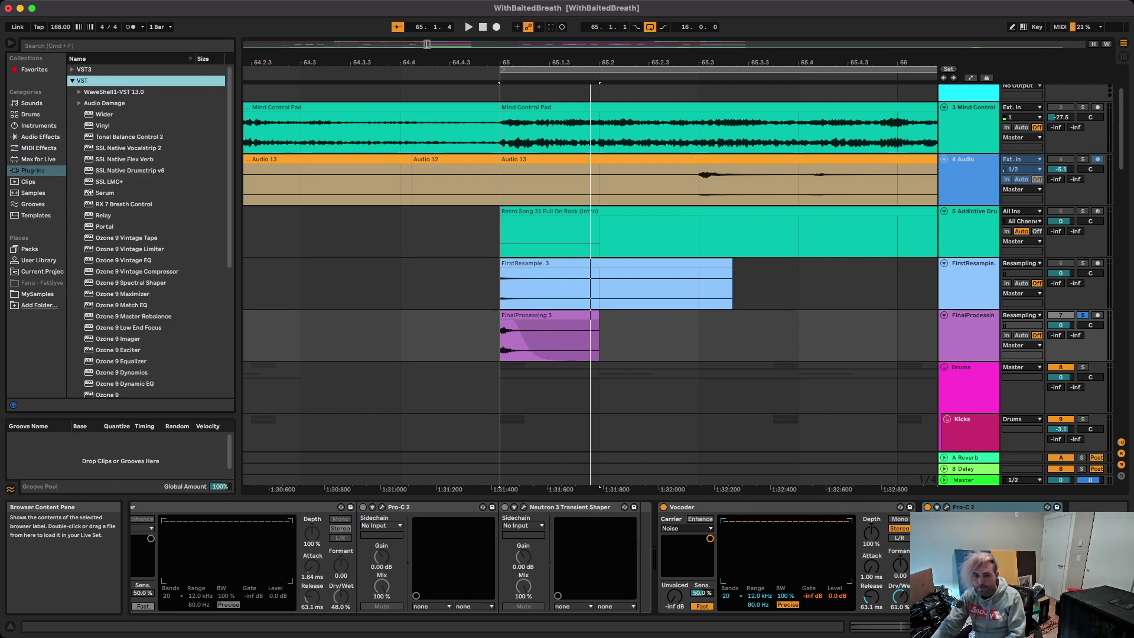
scroll(147, 231, "down", 8)
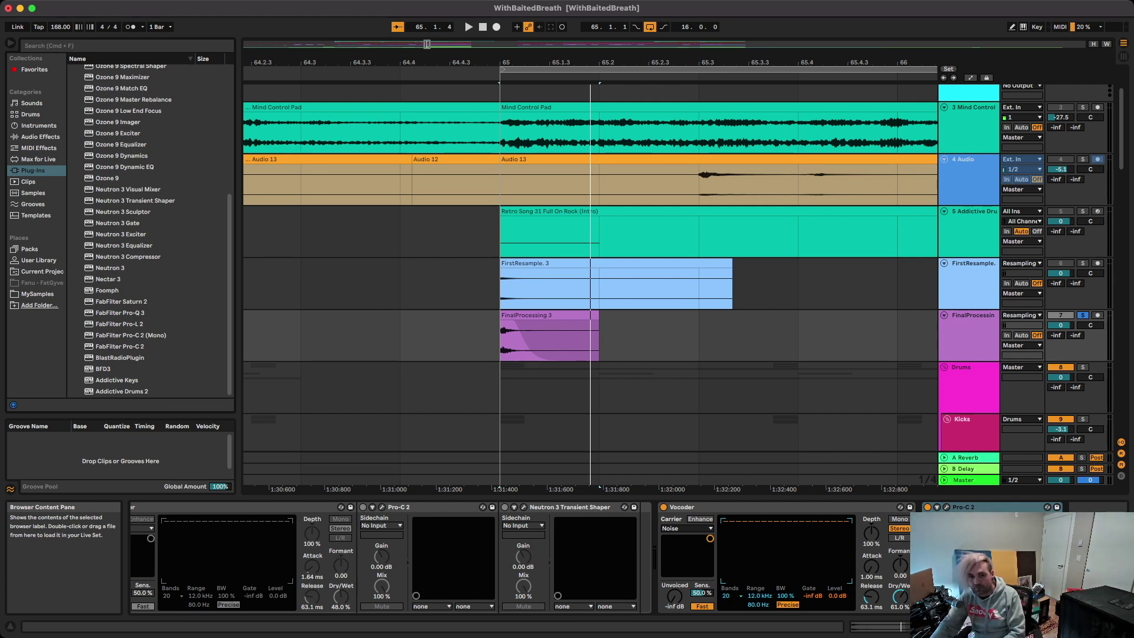
double_click(135, 200)
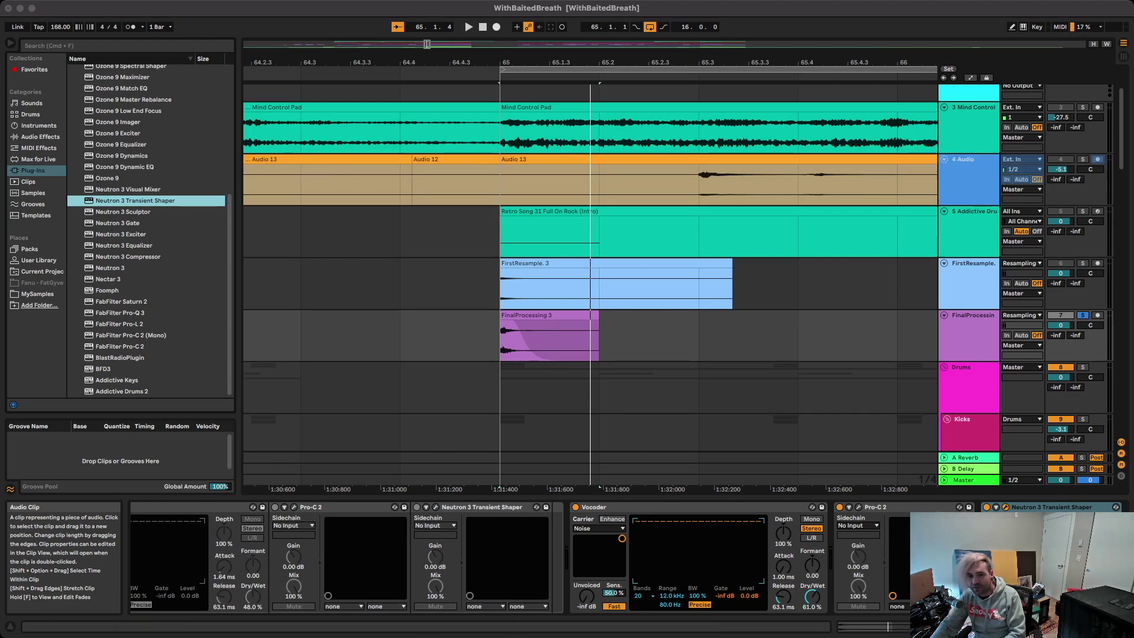
key("space")
key("space")
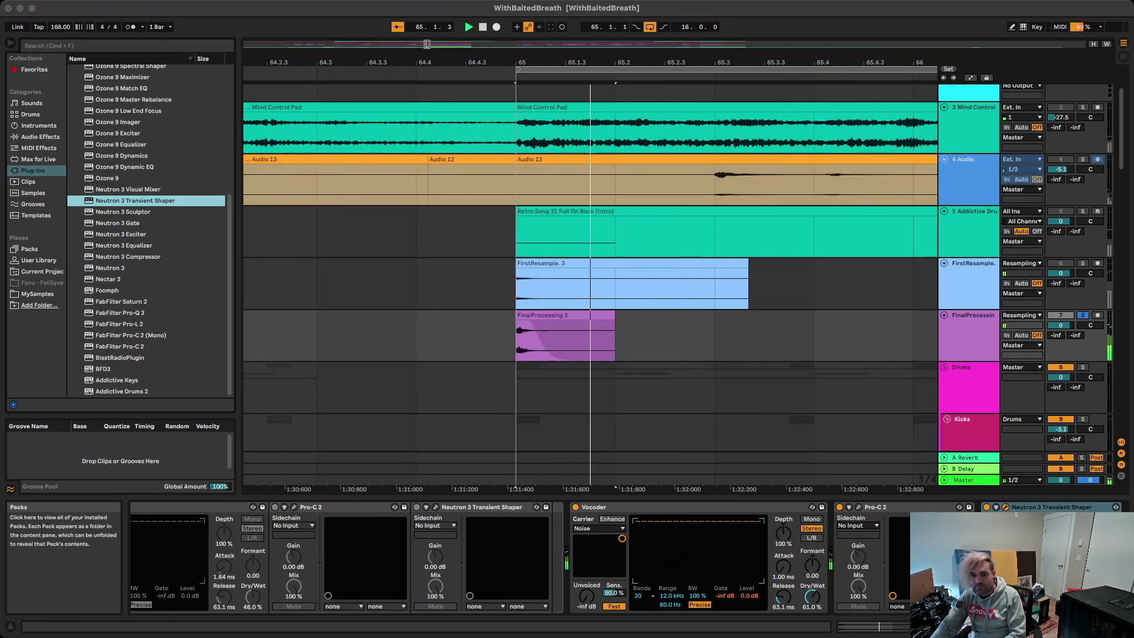
key("space")
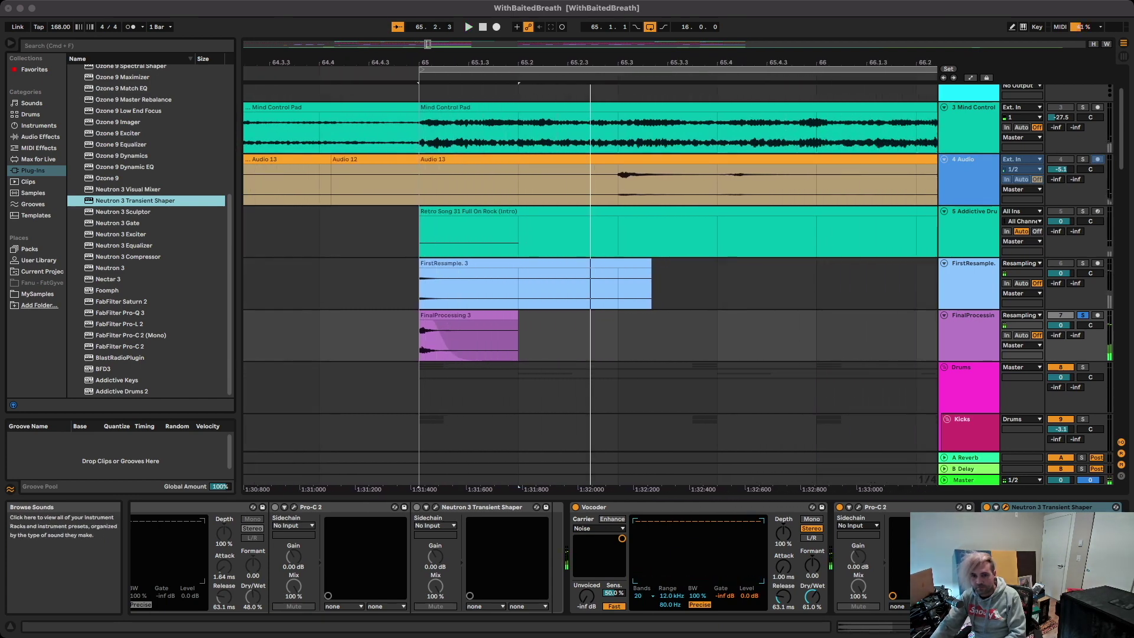
key("space")
key("space")
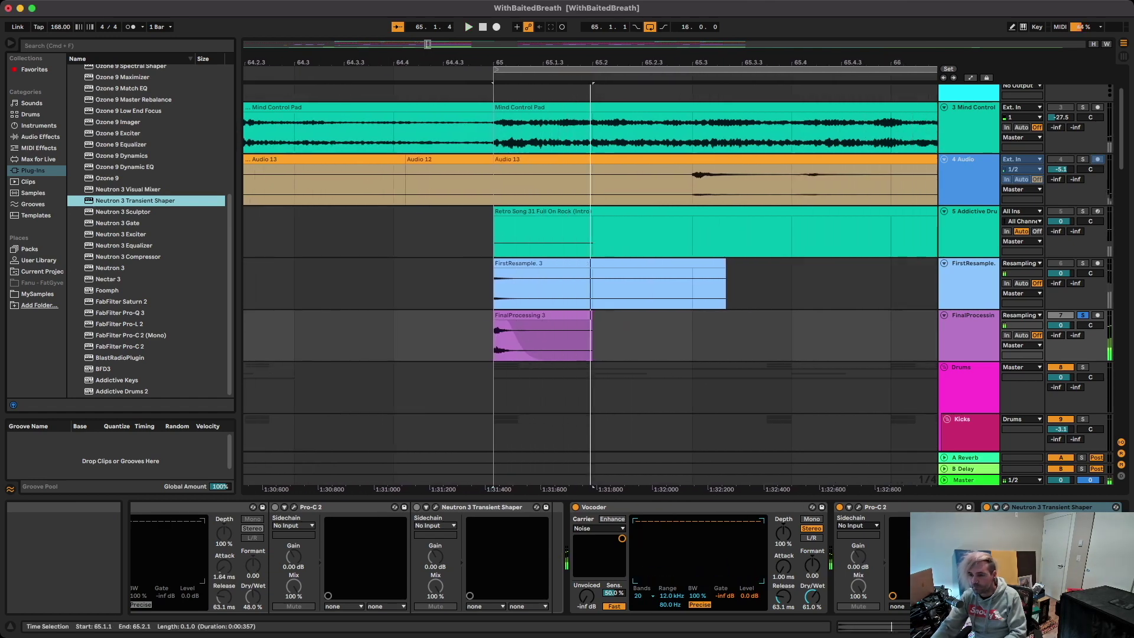
- Fine-tune the start point of the FinalProcessing clip's fade-out while playing it from bar 65
key("space")
scroll(553, 339, "up", 7)
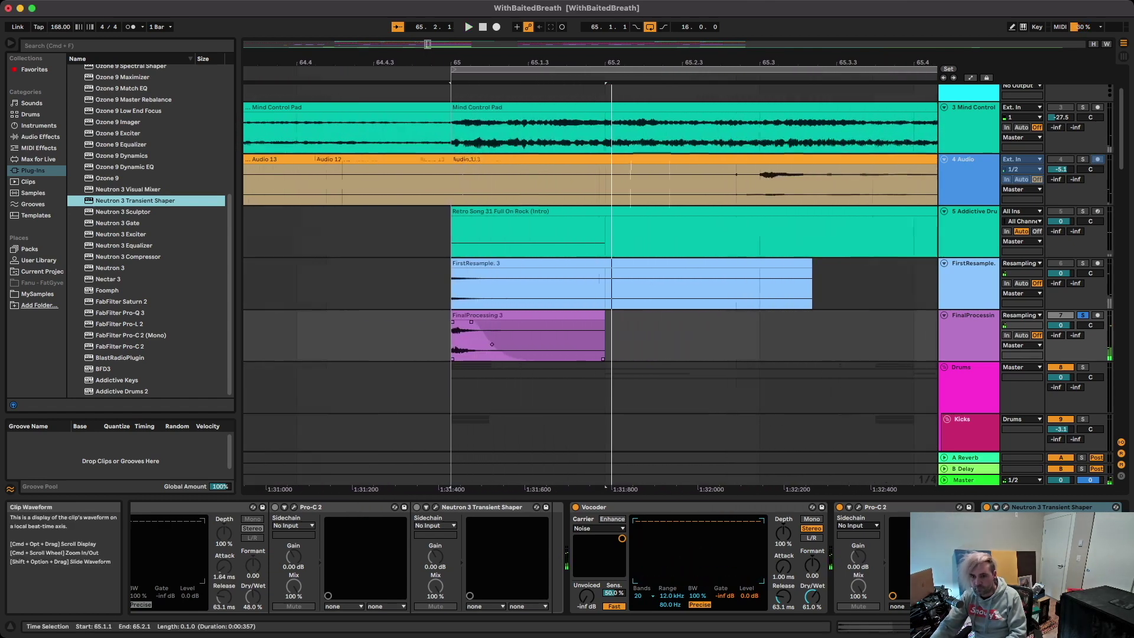
key("space")
key("space")
key("space")
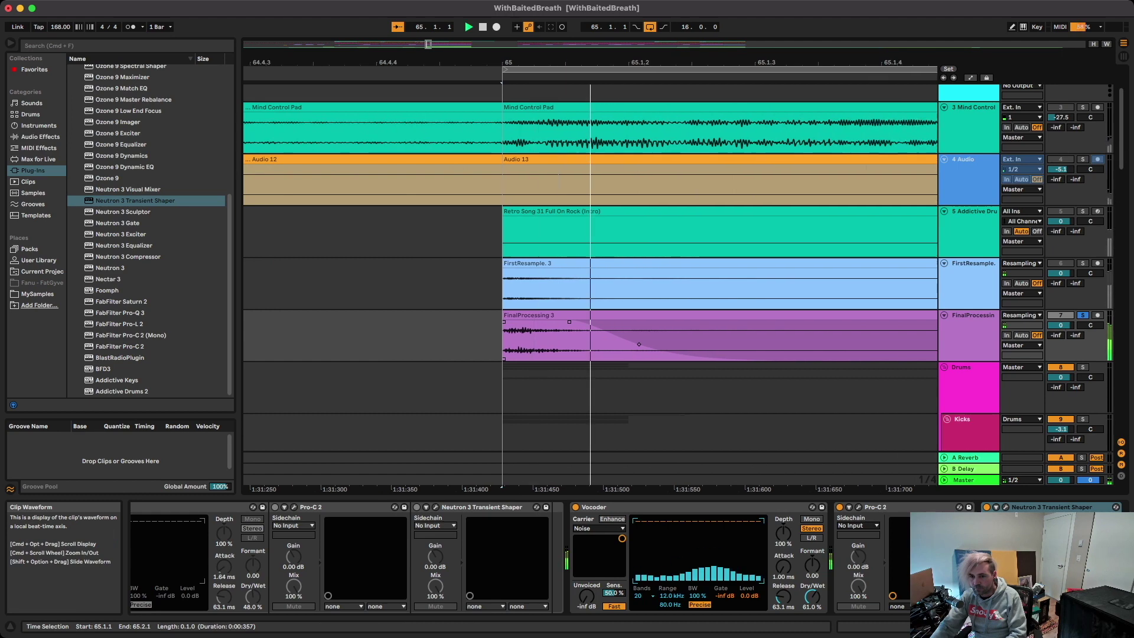
left_click_drag(313, 322, 283, 322)
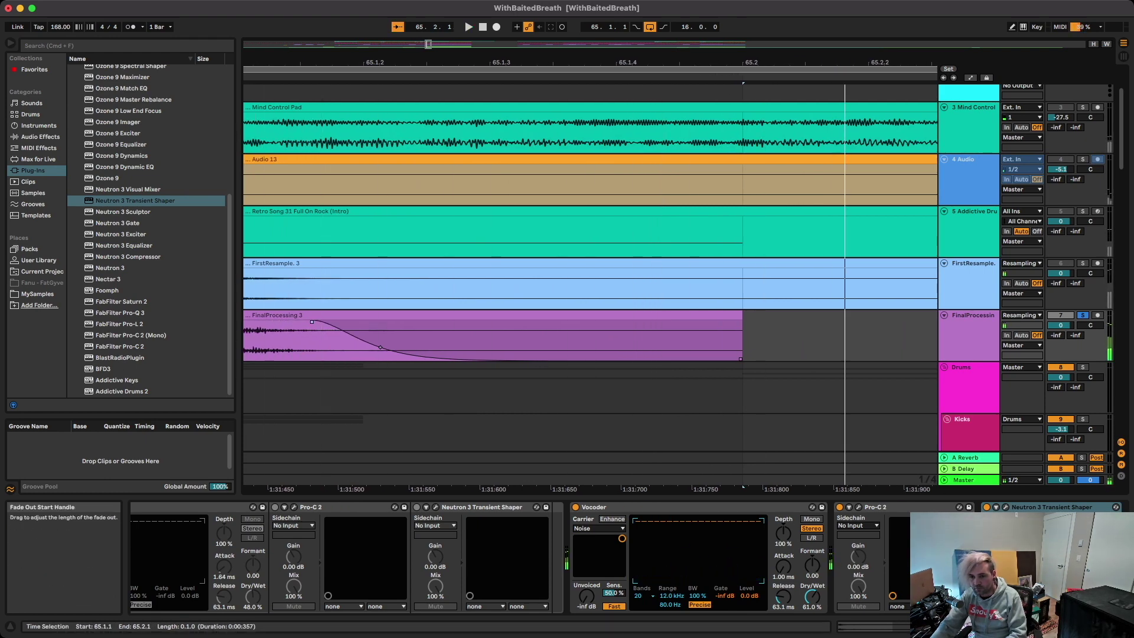
key("space")
scroll(700, 336, "down", 8)
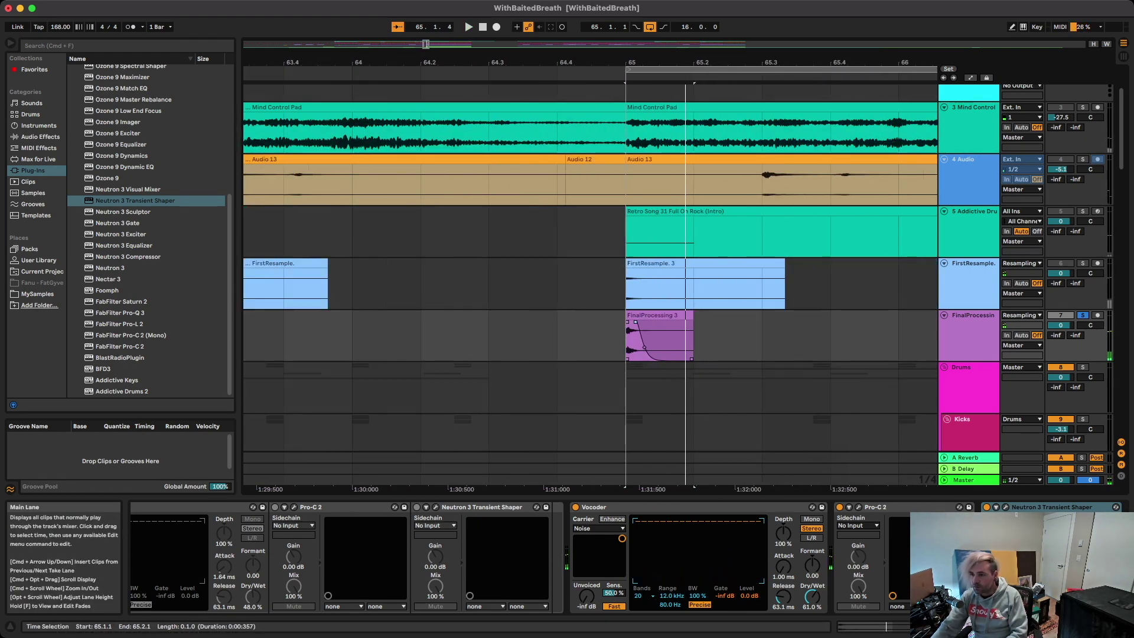
- Select the FinalProcessing track, replay the shaped hit from bar 65, and look over the Kicks, Snare and Shakers tracks
left_click(969, 325)
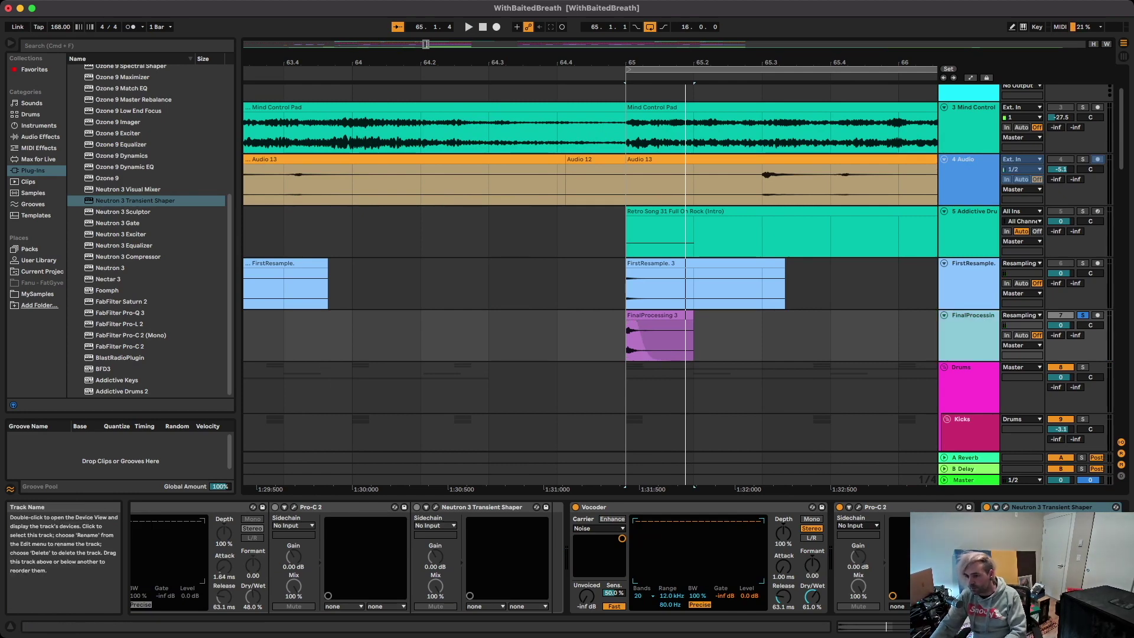
scroll(969, 325, "down", 1)
key("space")
key("space")
key("space")
key("space")
key("space")
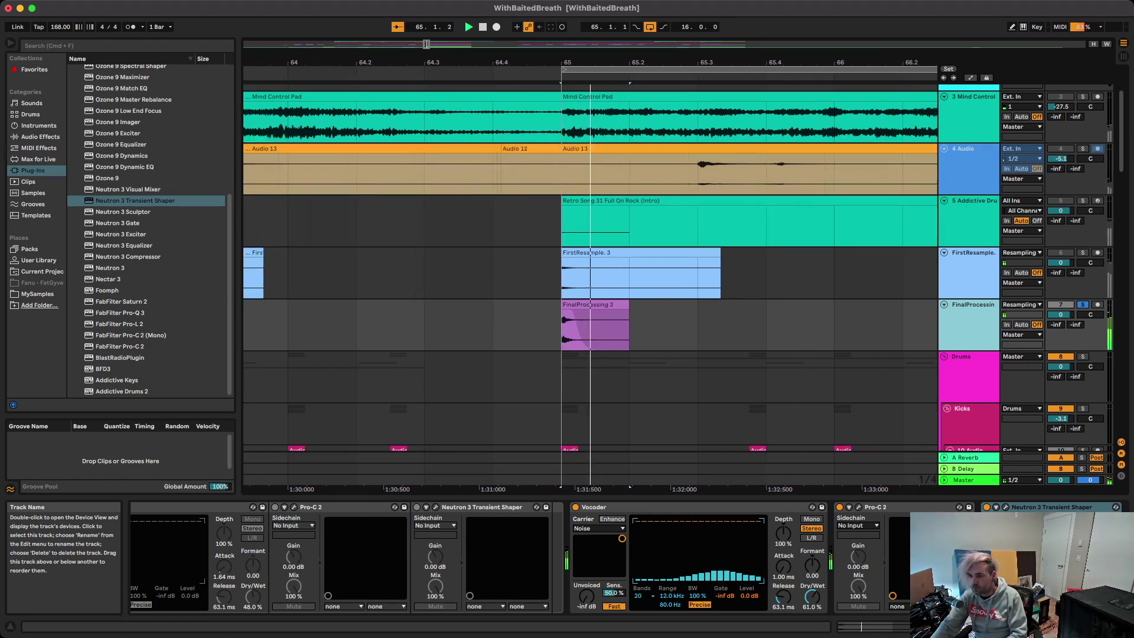
scroll(591, 283, "down", 5)
scroll(969, 289, "down", 10)
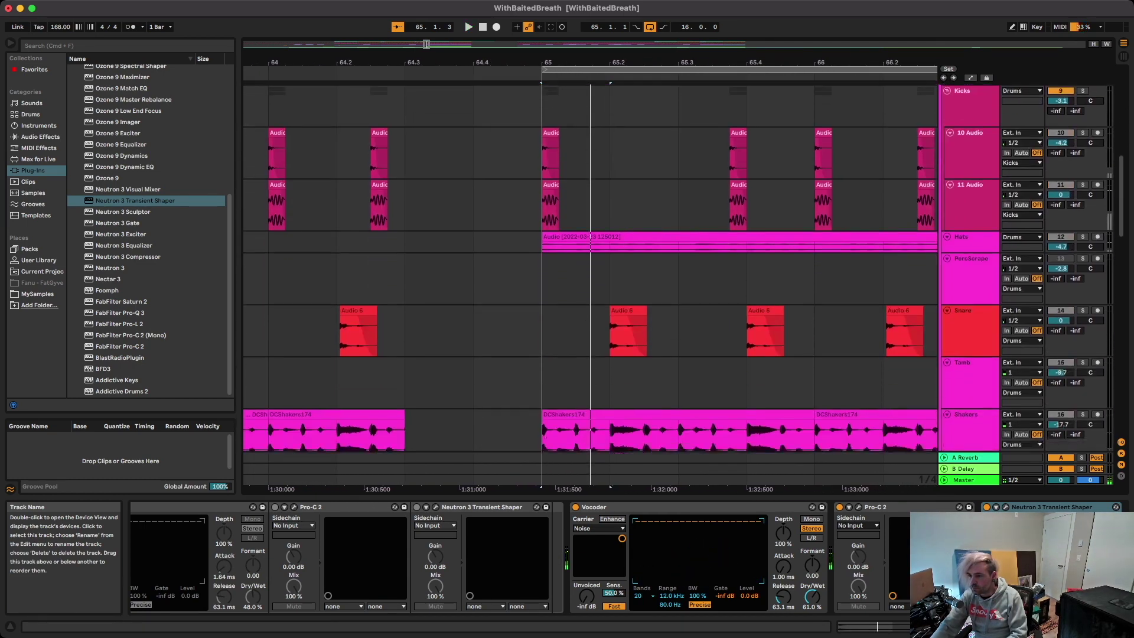
- Solo the Snare track and play it from bar 65 to hear the existing snare alone
left_click(969, 296)
left_click(1083, 288)
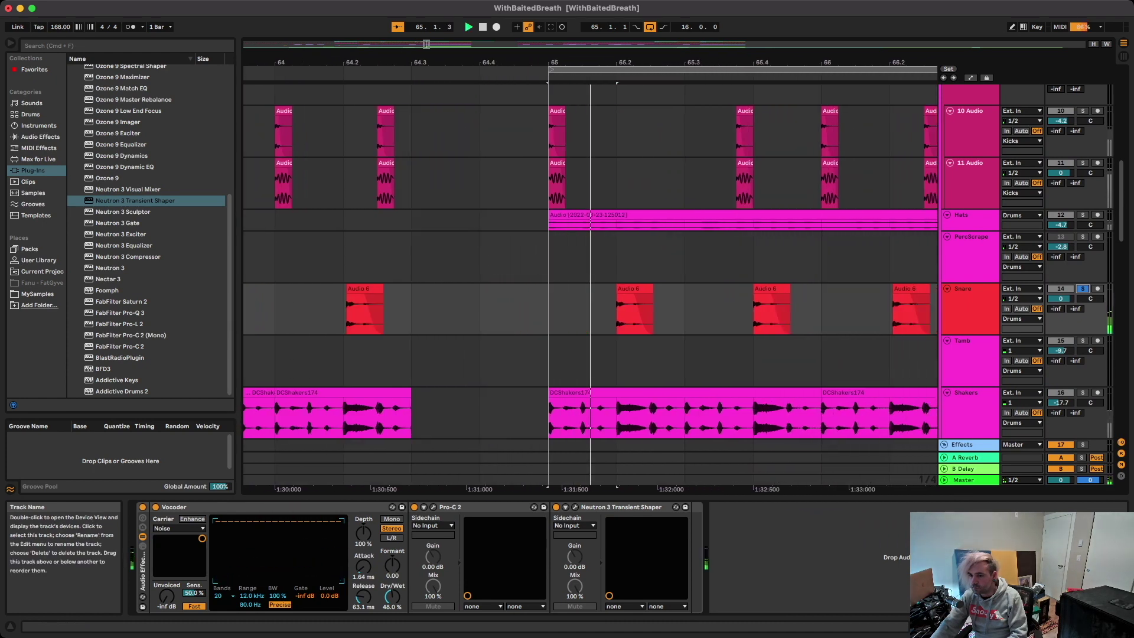
key("space")
key("space")
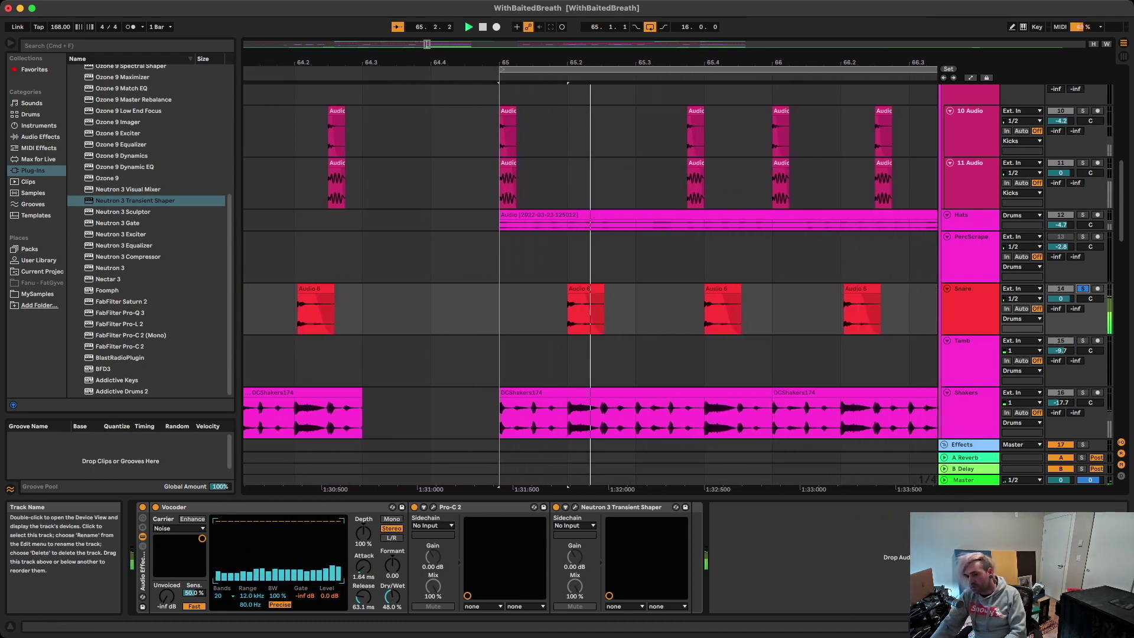
key("space")
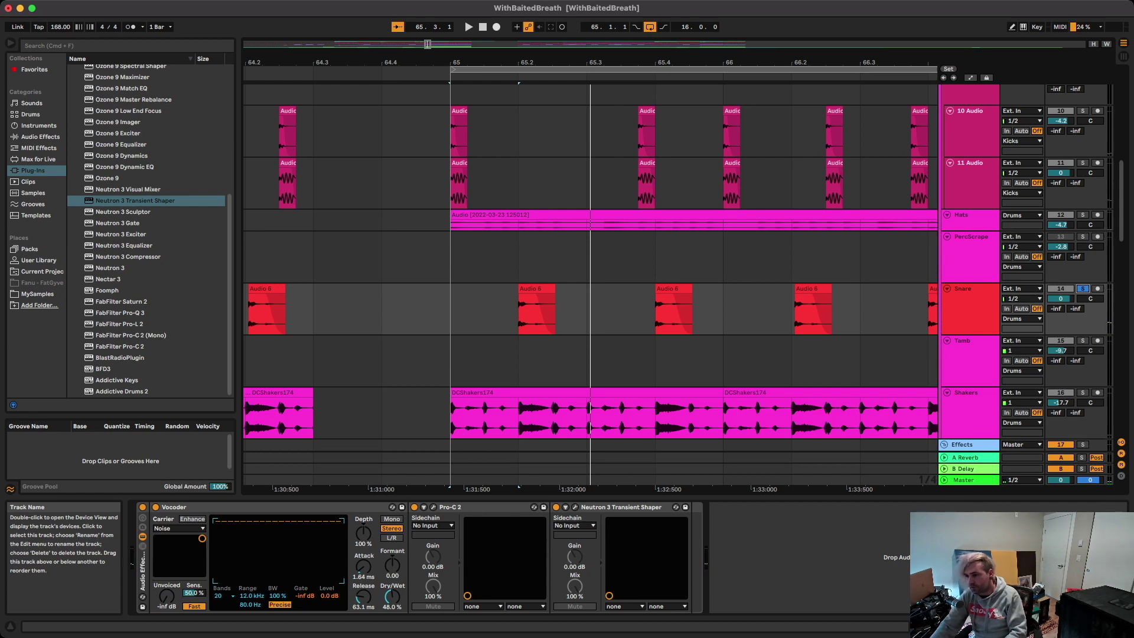
- Select and solo the FinalProcessing track, and replay its processed hit from bar 65
scroll(591, 266, "up", 10)
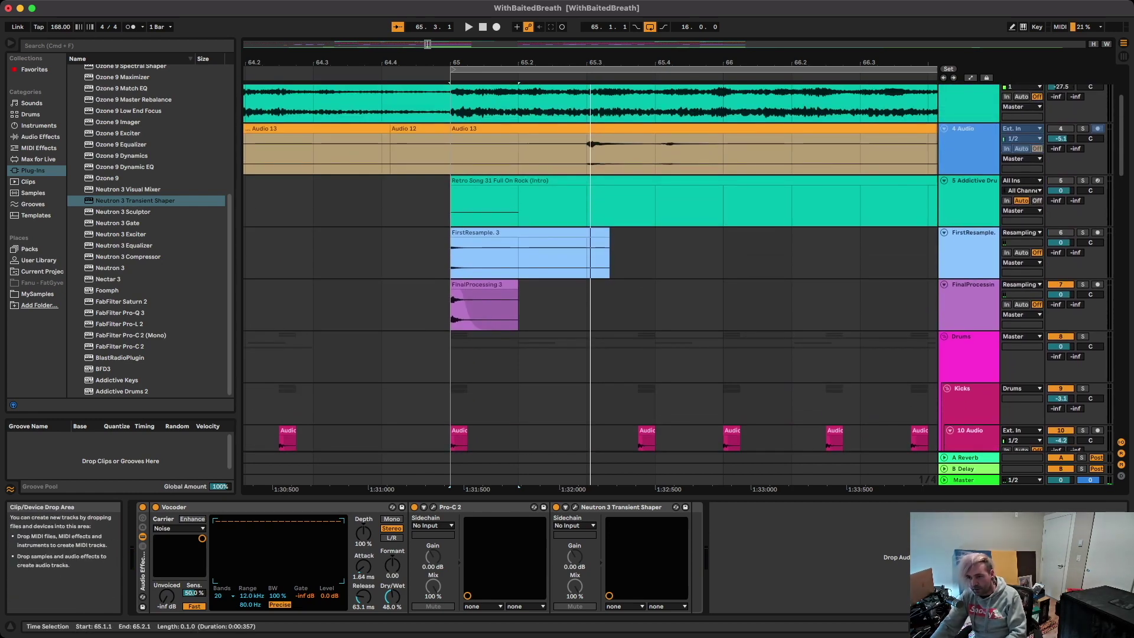
scroll(969, 284, "down", 1)
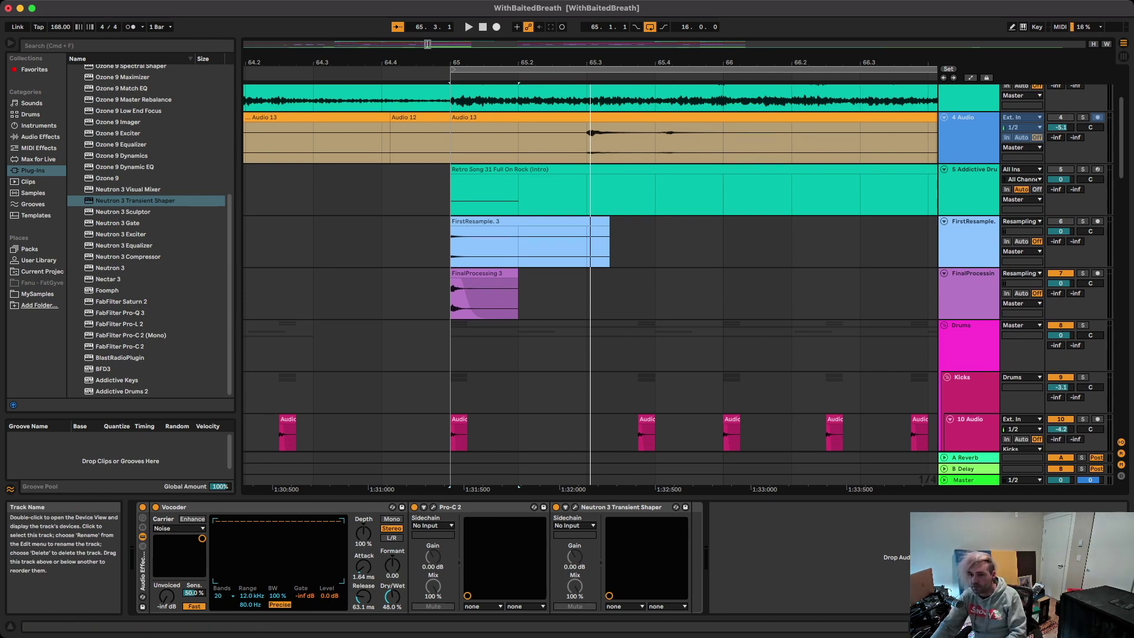
scroll(591, 266, "up", 5)
scroll(591, 266, "down", 3)
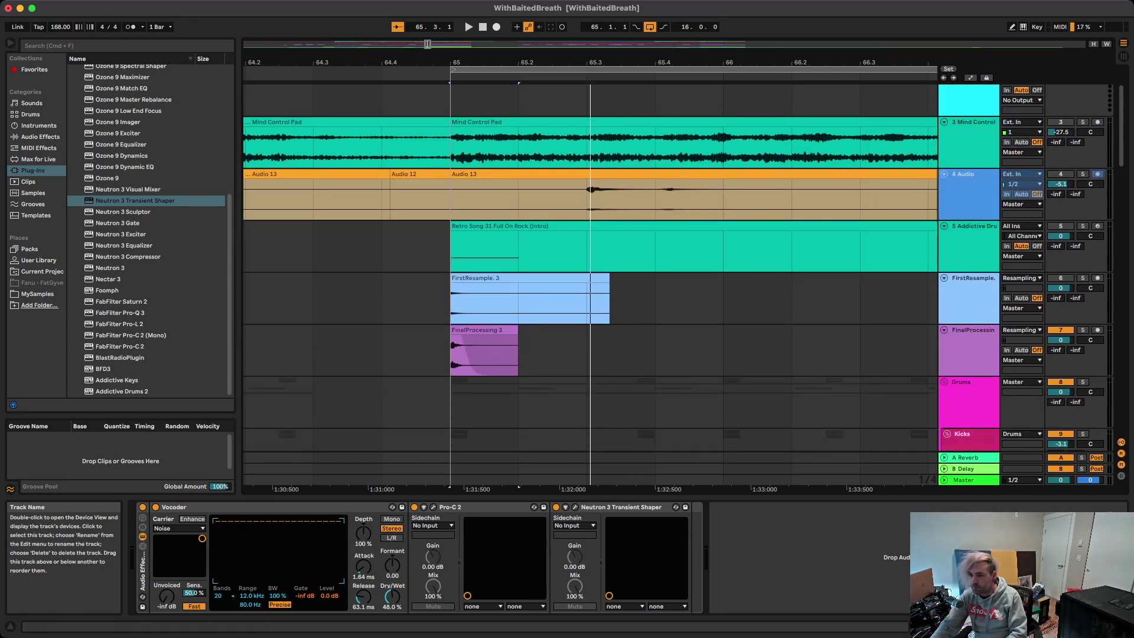
left_click(969, 355)
left_click(1005, 507)
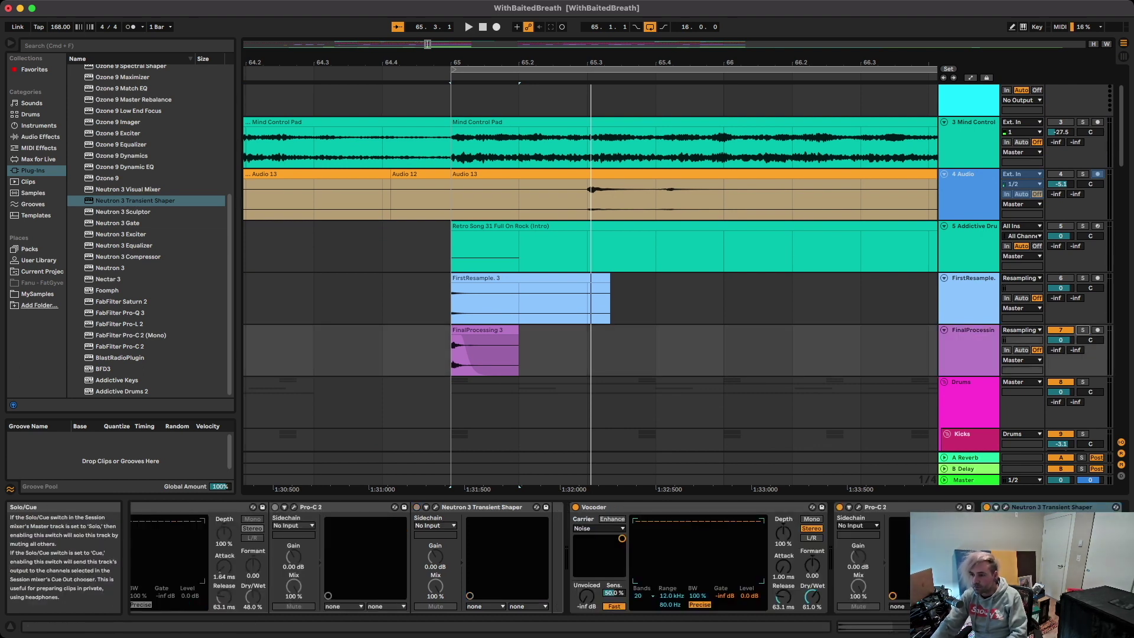
left_click(1083, 329)
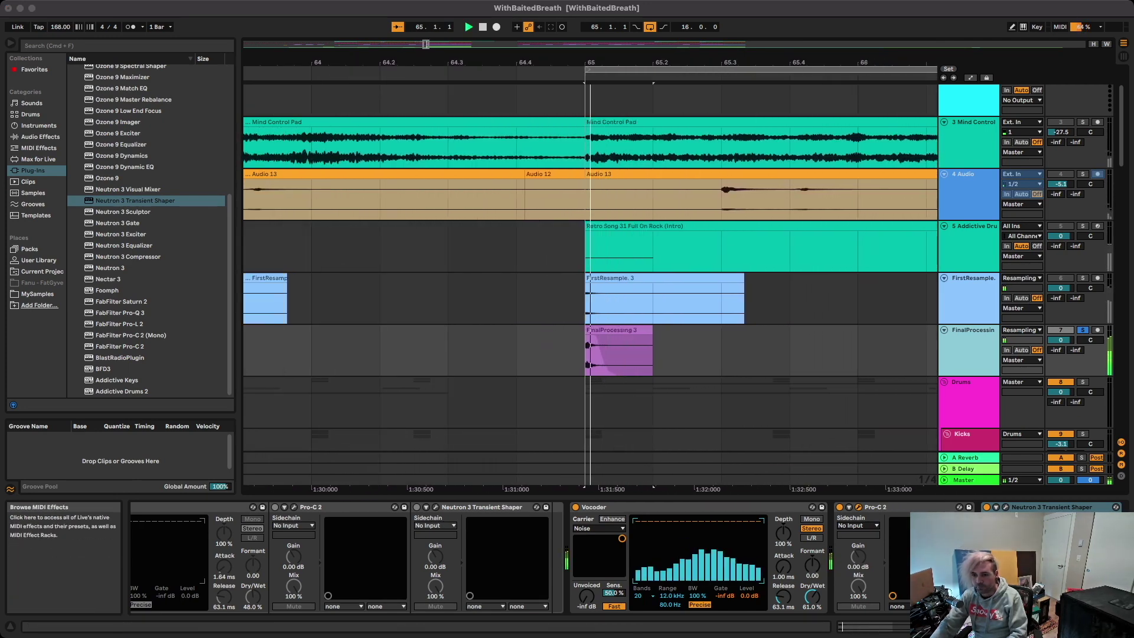
key("space")
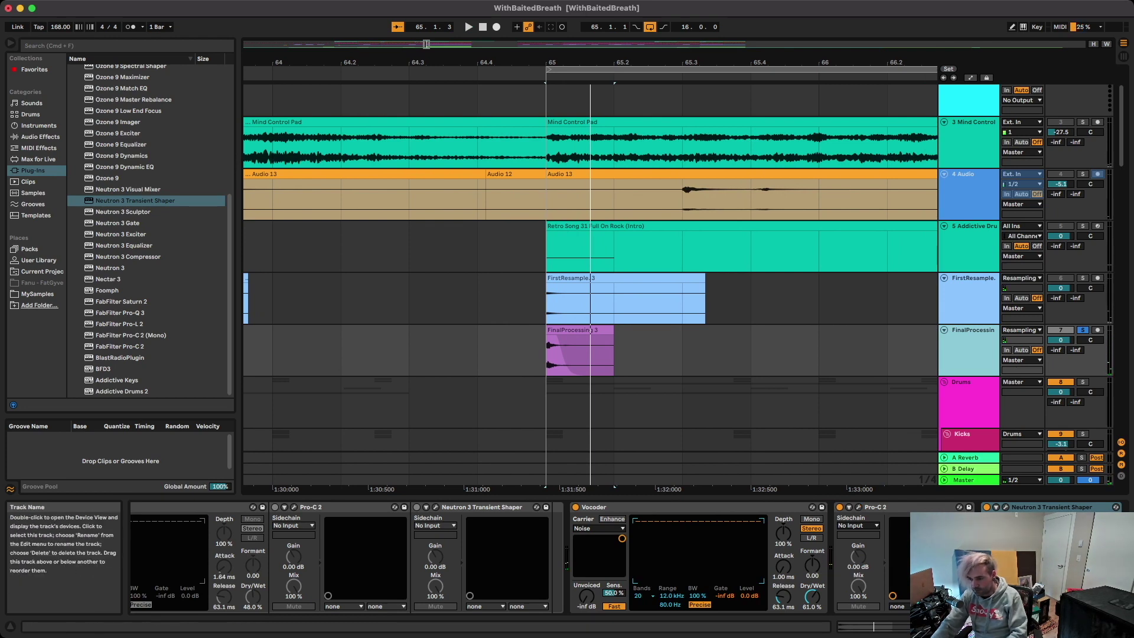
- Add an EQ Eight after the last Neutron 3 Transient Shaper on the FinalProcessing track
left_click(1043, 507)
scroll(591, 295, "right", 2)
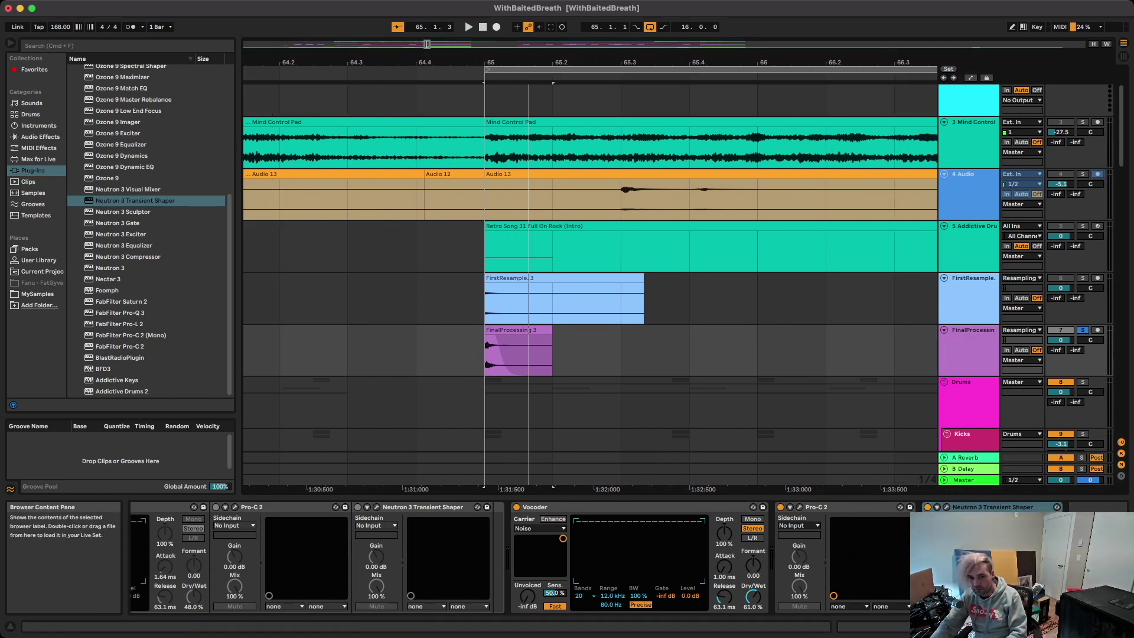
left_click(40, 136)
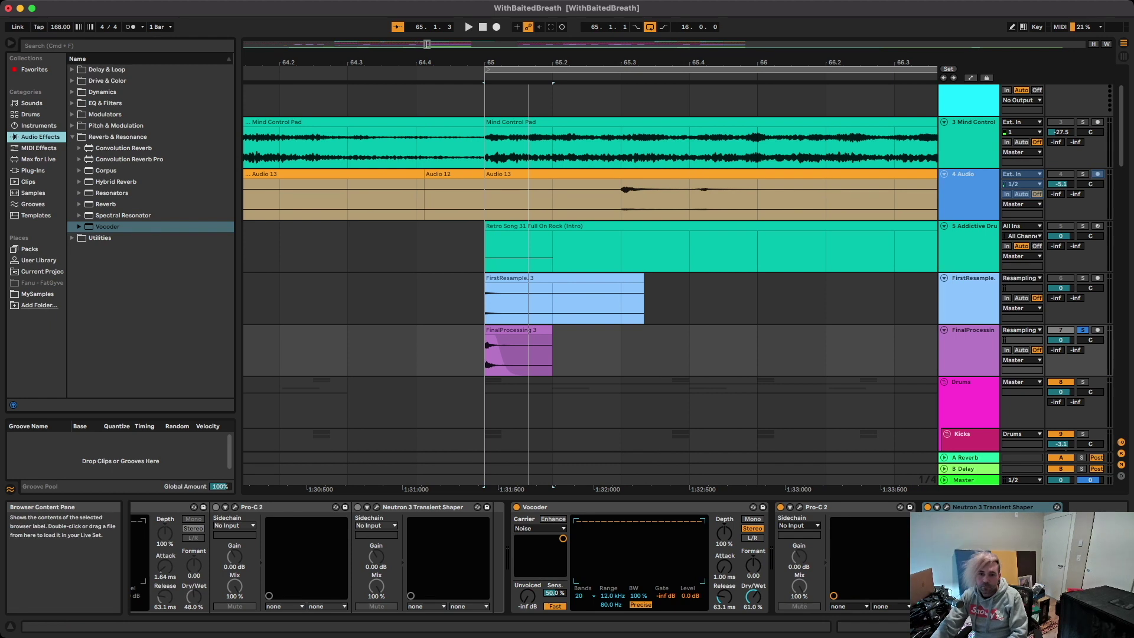
left_click(106, 103)
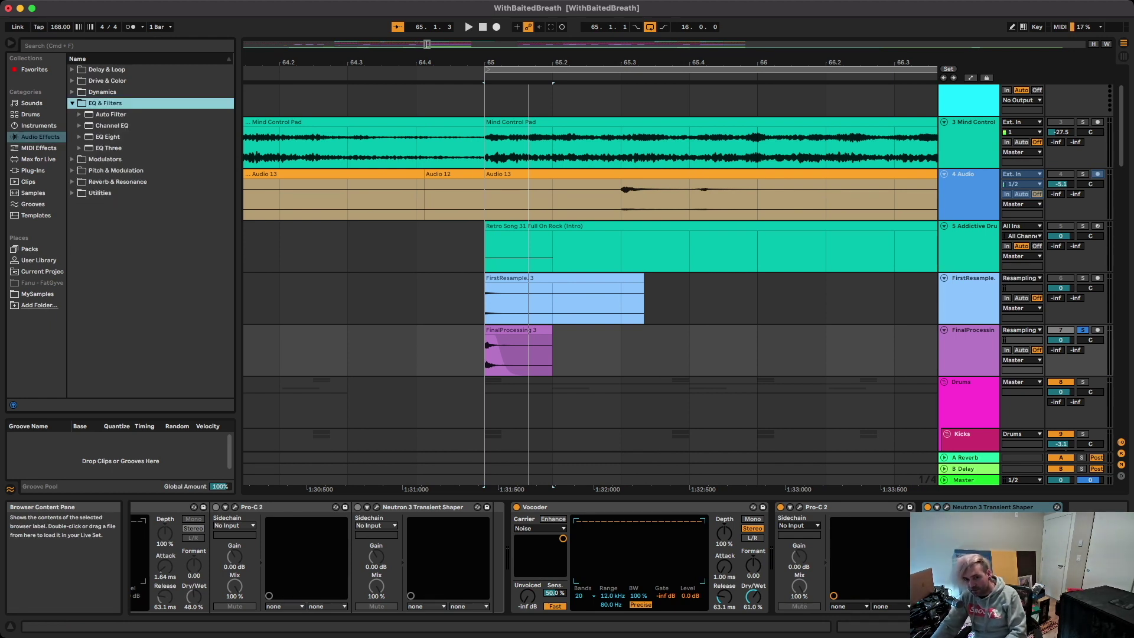
left_click(108, 137)
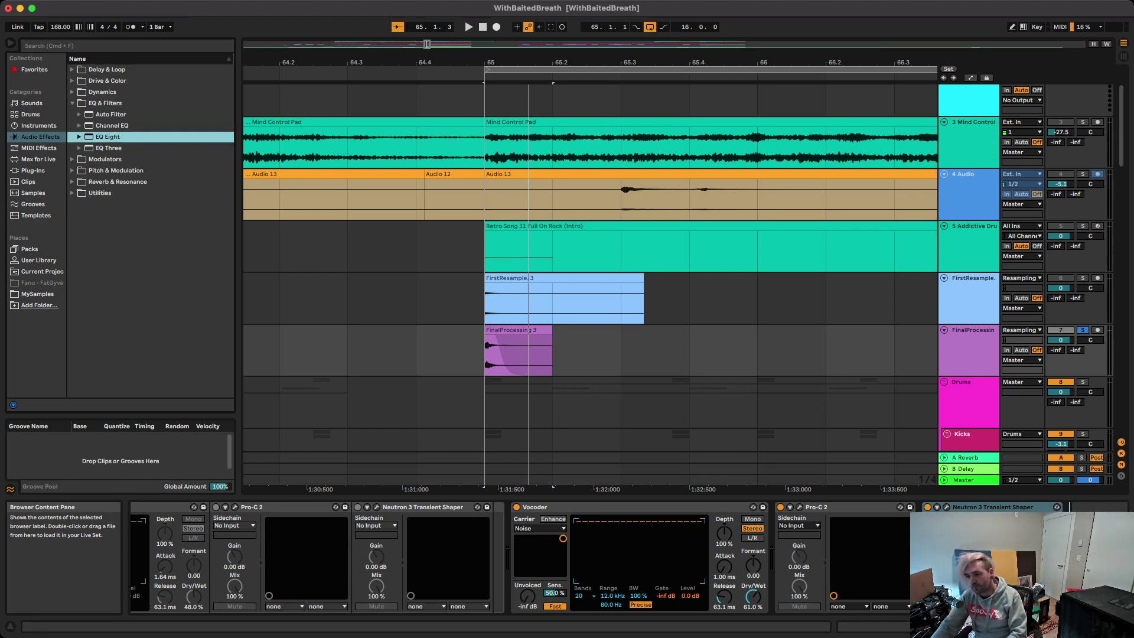
left_click_drag(1004, 550, 1004, 552)
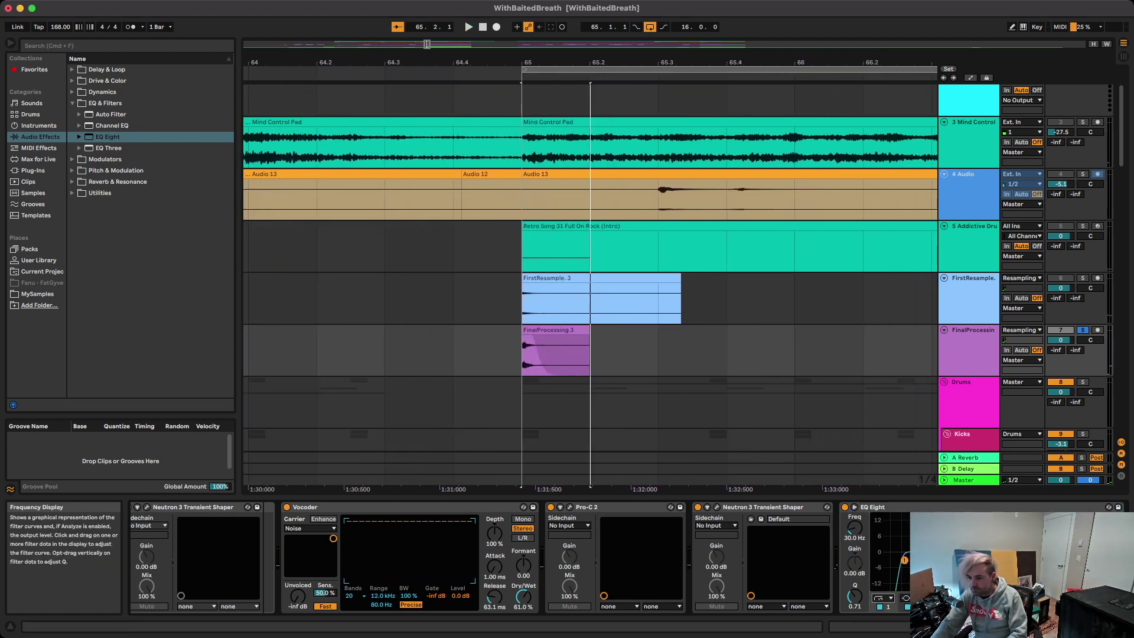
- Shape the playing hit in EQ Eight with a band at about 97.9 Hz and a 4.09 dB boost at 4.26 kHz
key("space")
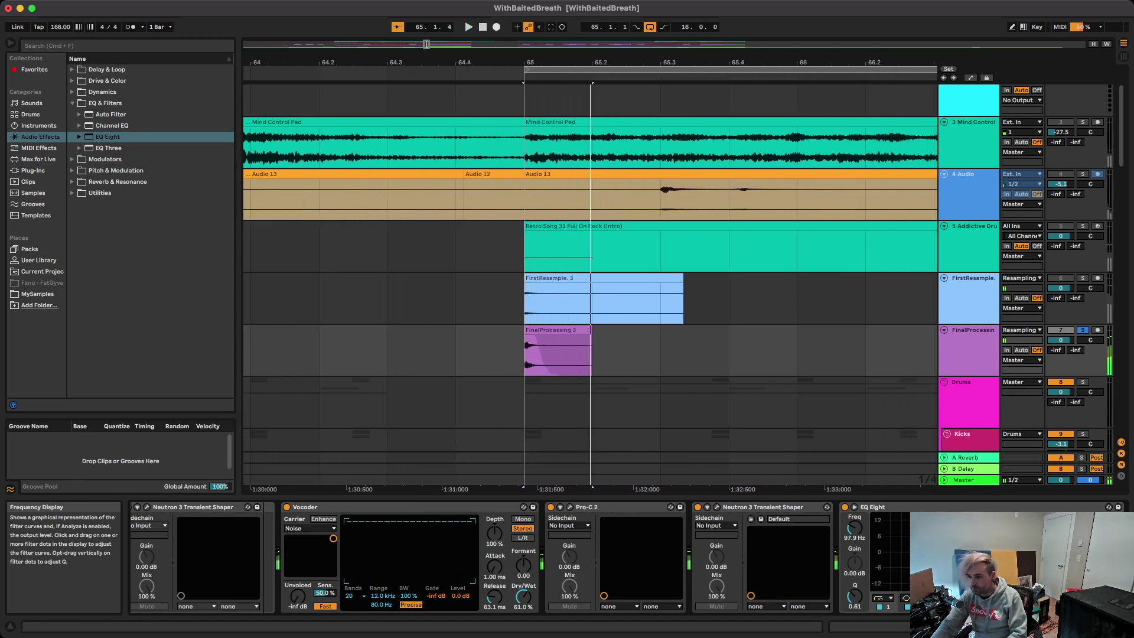
key("space")
key("space")
key("space")
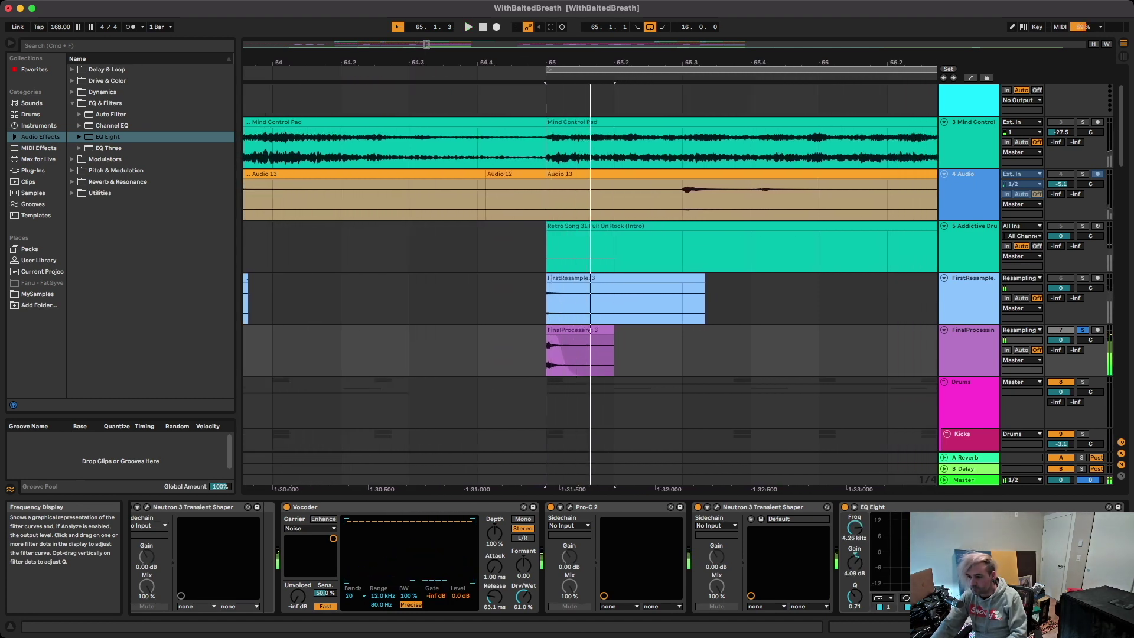
- Audition the equalised FinalProcessing hit repeatedly from bar 65 to judge the EQ Eight and the rest of the chain
key("space")
key("space")
key("space")
key("space")
left_click(957, 508)
key("space")
key("space")
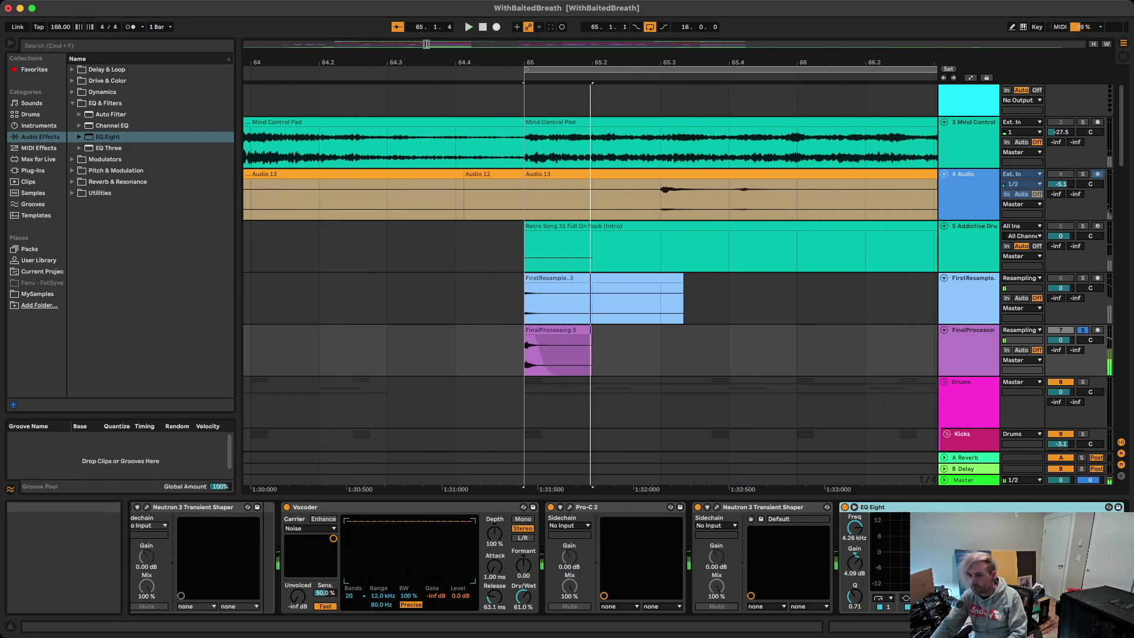
key("space")
key("space")
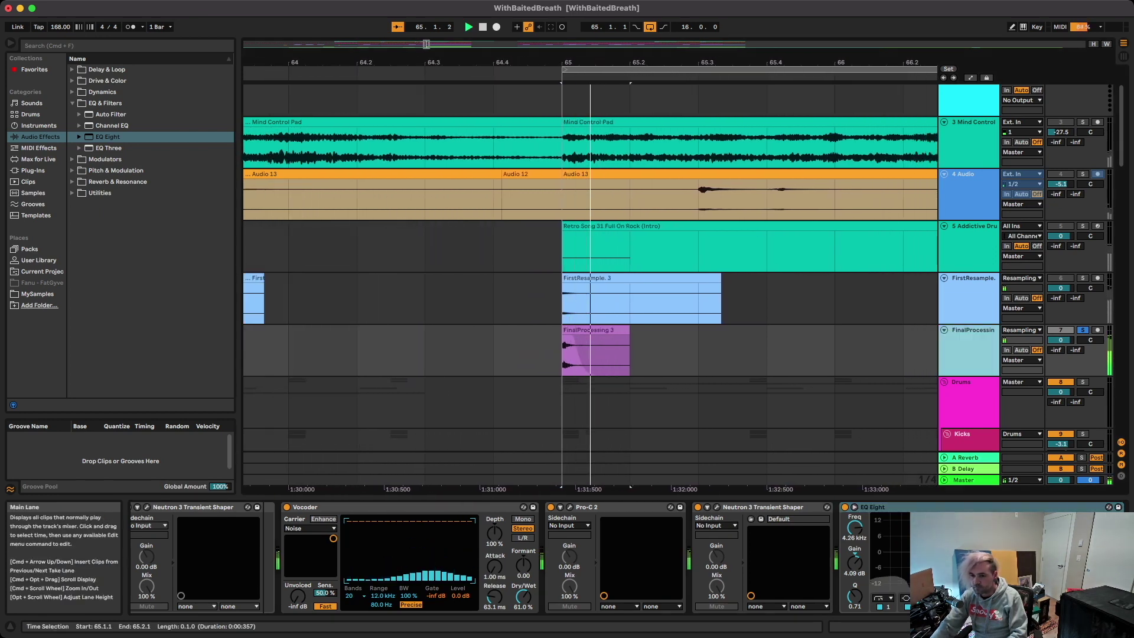
key("space")
key("space")
key("space")
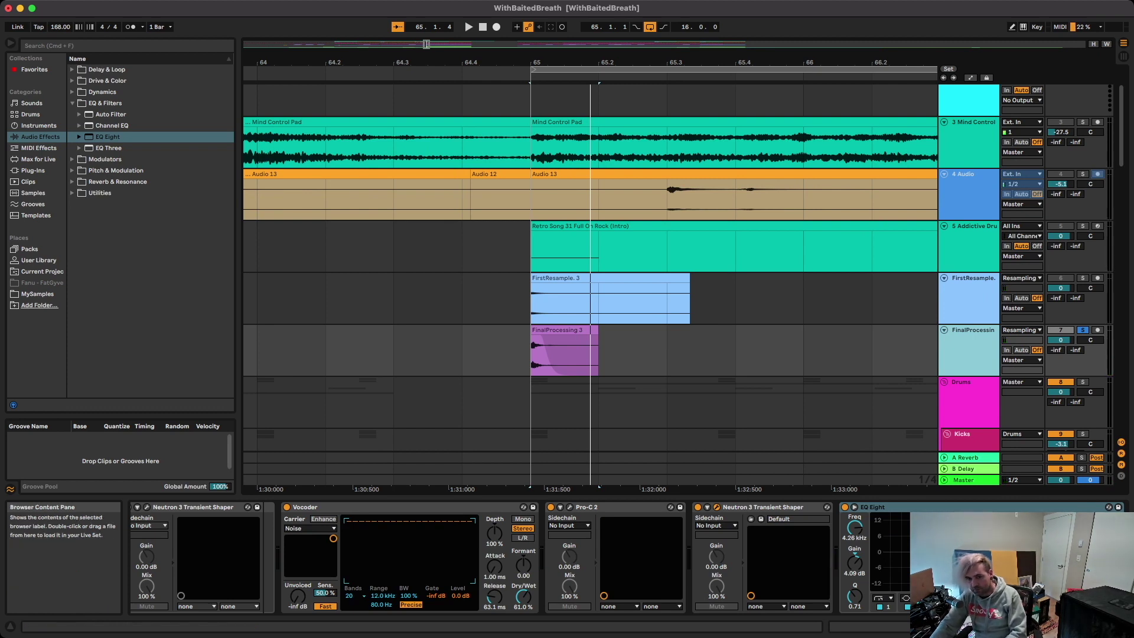
key("space")
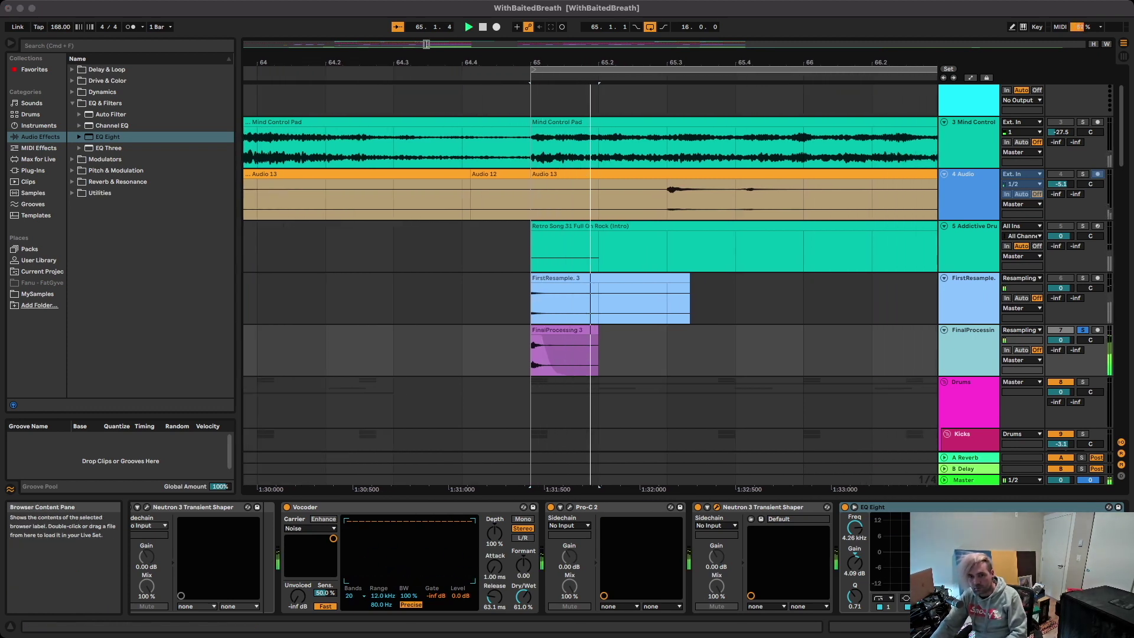
key("space")
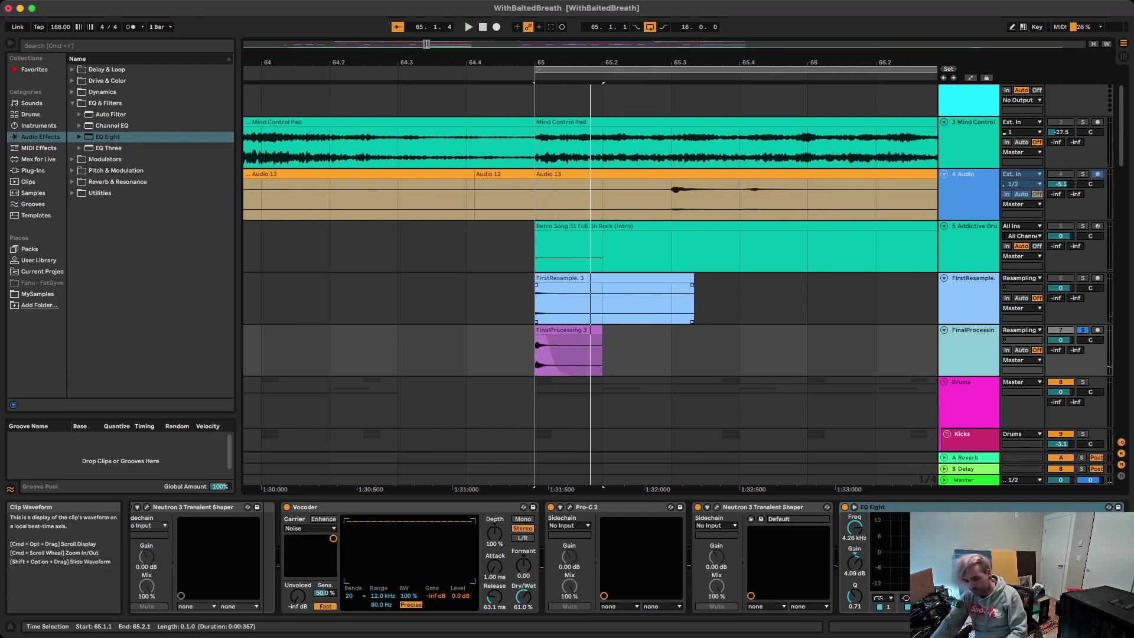
- Move the FinalProcessing clip from bar 65 to 65.2 and place a duplicate at 65.4
scroll(583, 279, "down", 4)
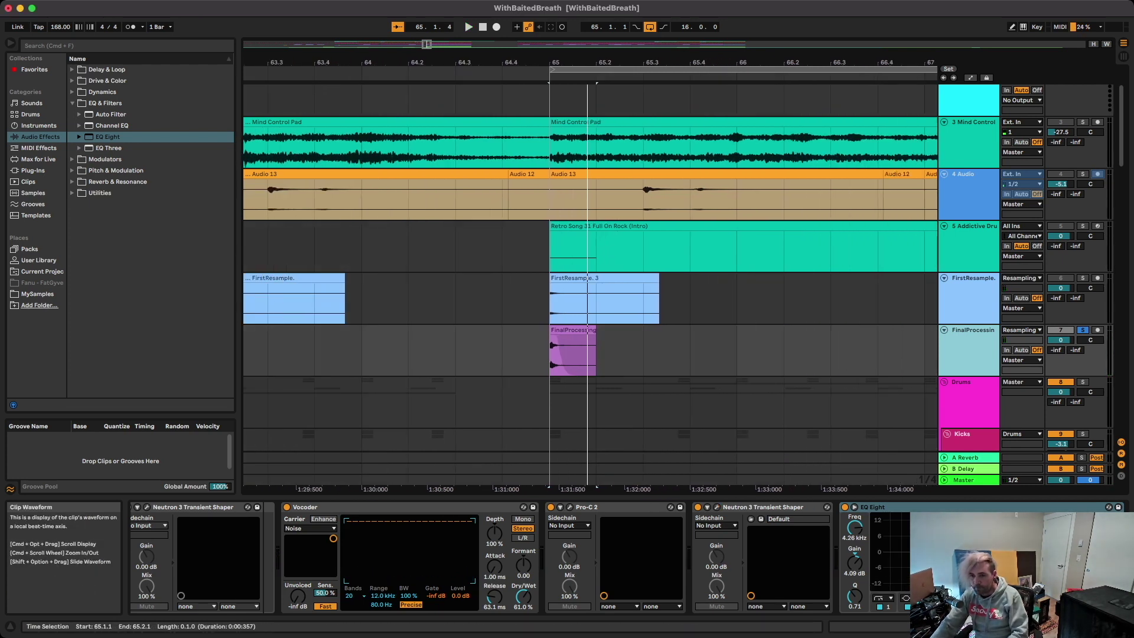
left_click_drag(573, 331, 705, 330)
scroll(697, 352, "down", 2)
key("super+d")
scroll(651, 353, "down", 3)
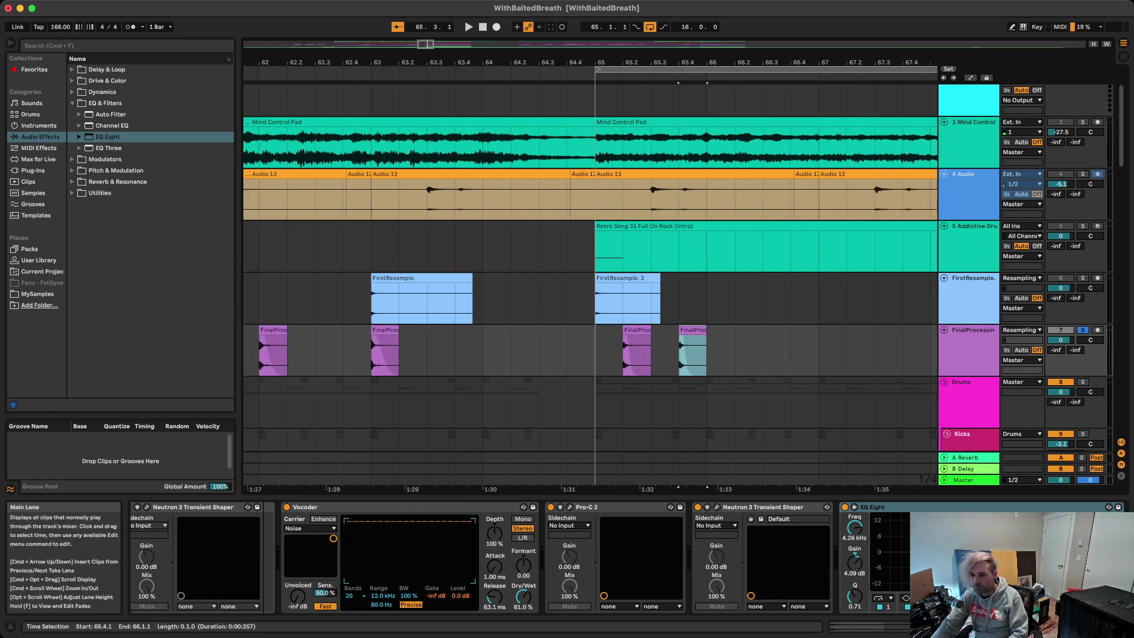
- Select the one-bar FinalProcessing pattern starting at bar 65 and duplicate it repeatedly up to bar 82
left_click_drag(597, 355, 714, 354)
key("super+d")
key("super+d")
key("super+d")
key("super+d")
key("super+d")
key("super+d")
key("super+d")
key("super+d")
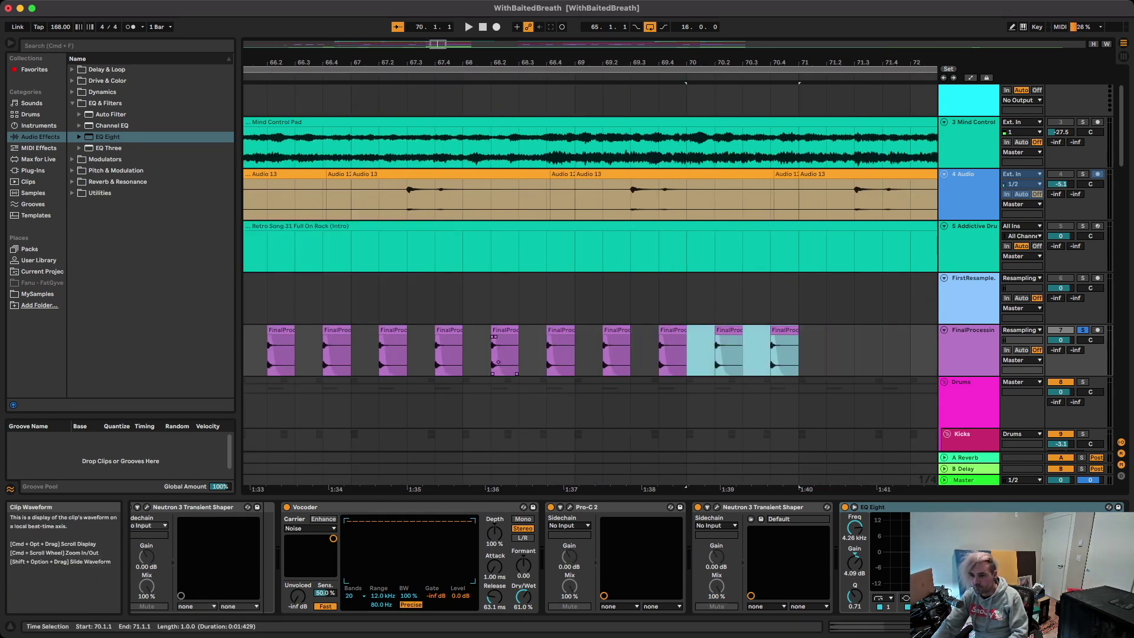
key("super+d")
key("super+d")
key("super+d")
key("super+d")
key("super+d")
key("super+d")
key("super+d")
key("super+d")
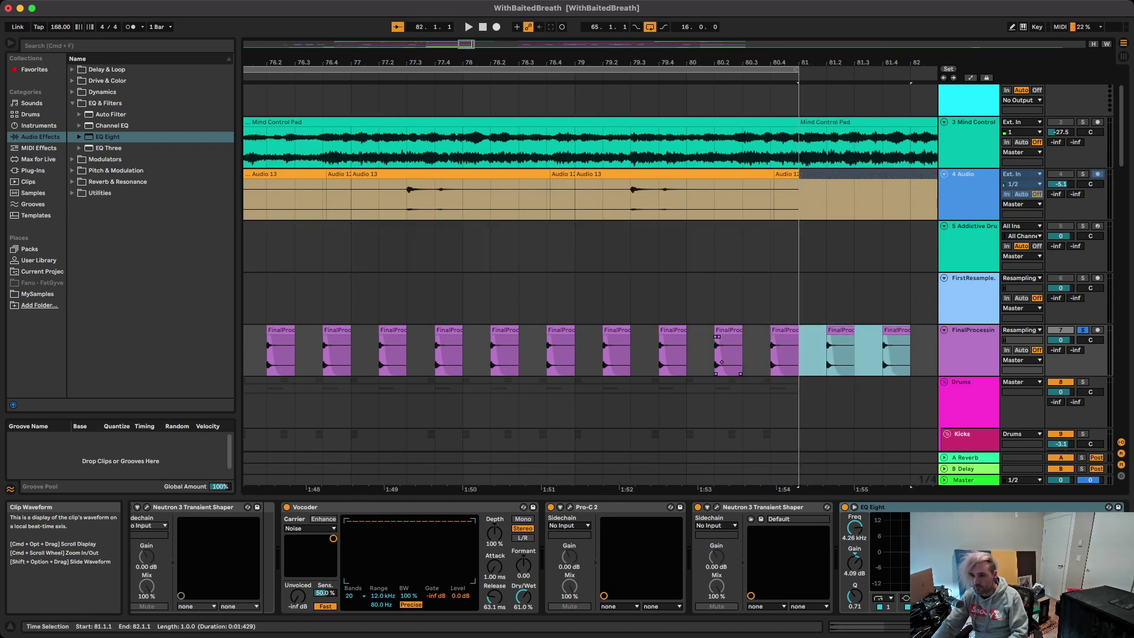
- Unsolo the FinalProcessing track and play the full drum arrangement from bar 65, looking over the Snare and Shakers tracks
scroll(716, 355, "down", 3)
scroll(716, 354, "left", 6)
scroll(716, 354, "down", 4)
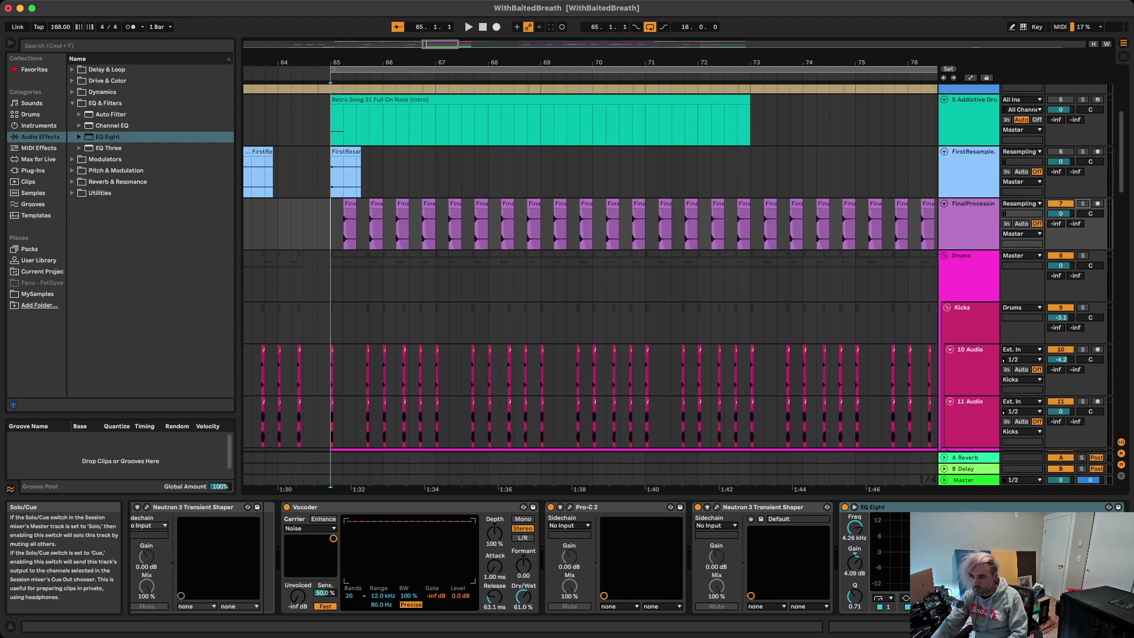
scroll(591, 265, "down", 10)
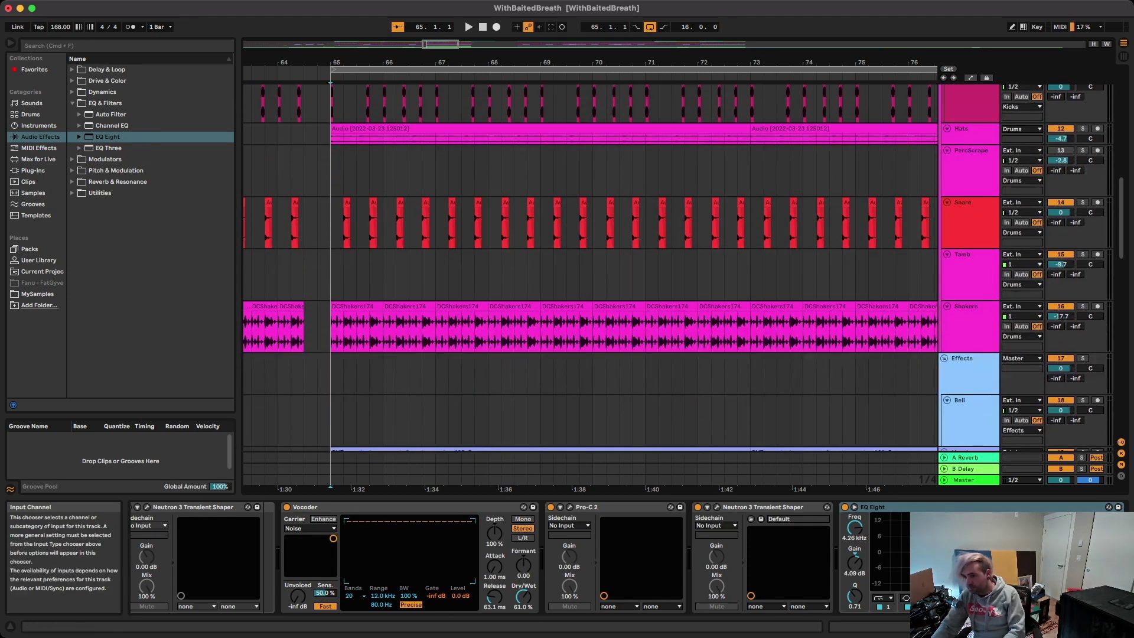
key("space")
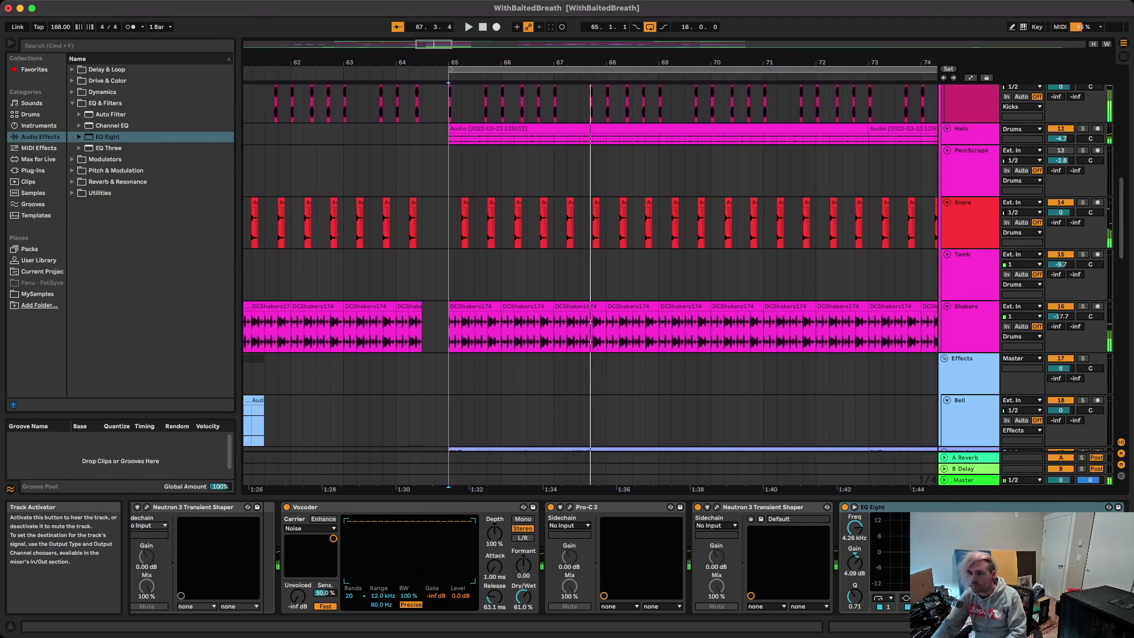
- Activate the FinalProcessing track, play it with the drums from bar 65, and set its volume to -4.3 dB
scroll(591, 266, "up", 10)
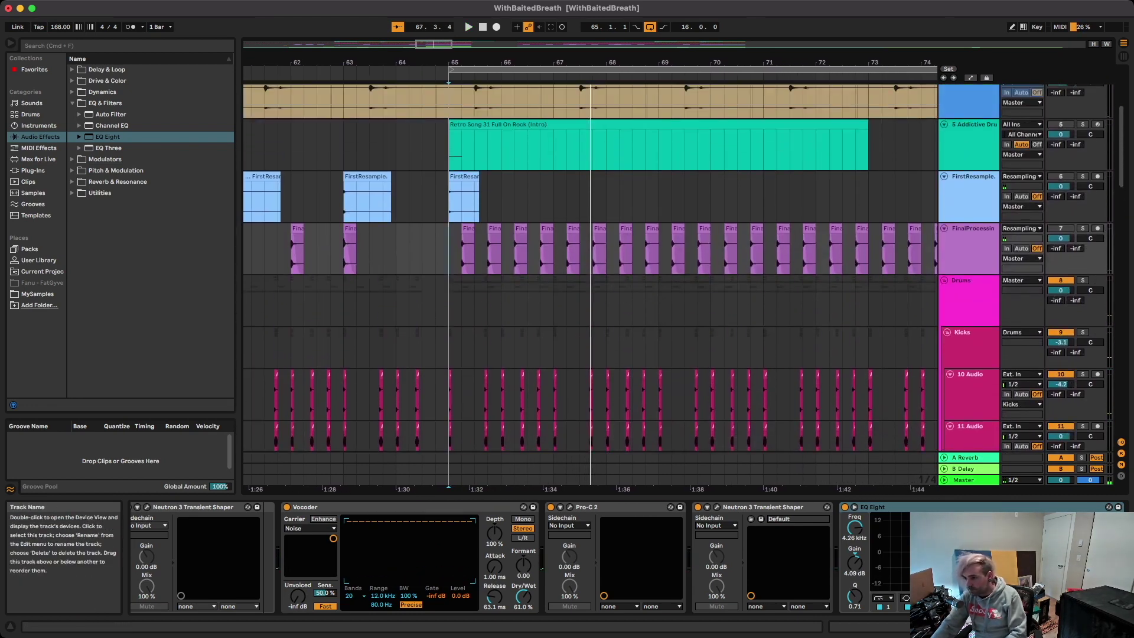
key("space")
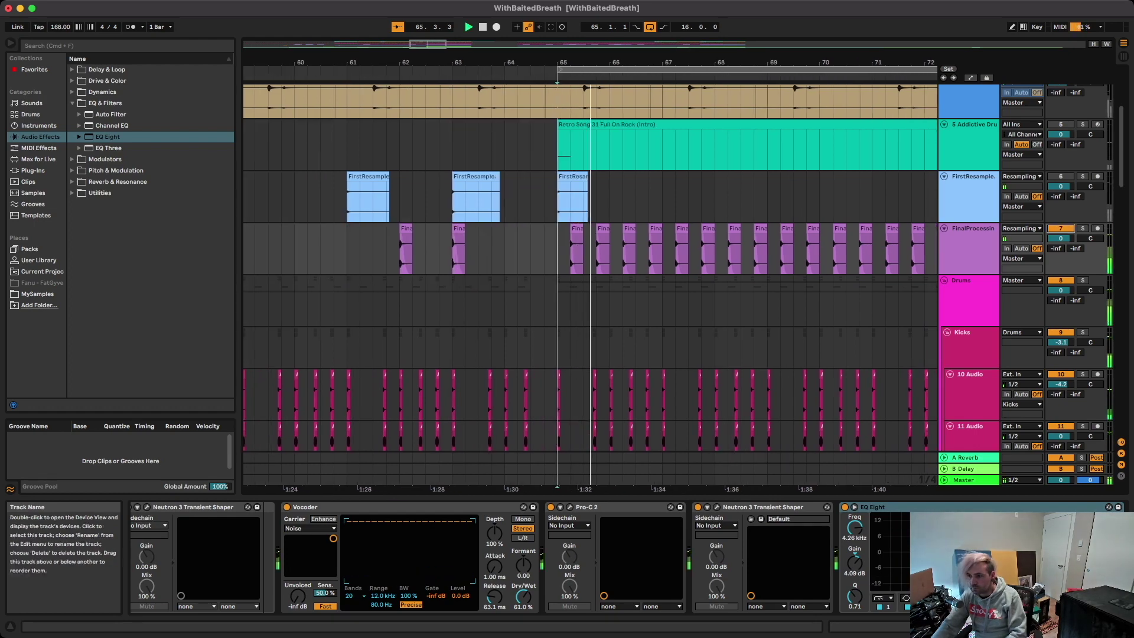
left_click_drag(1061, 239, 1061, 264)
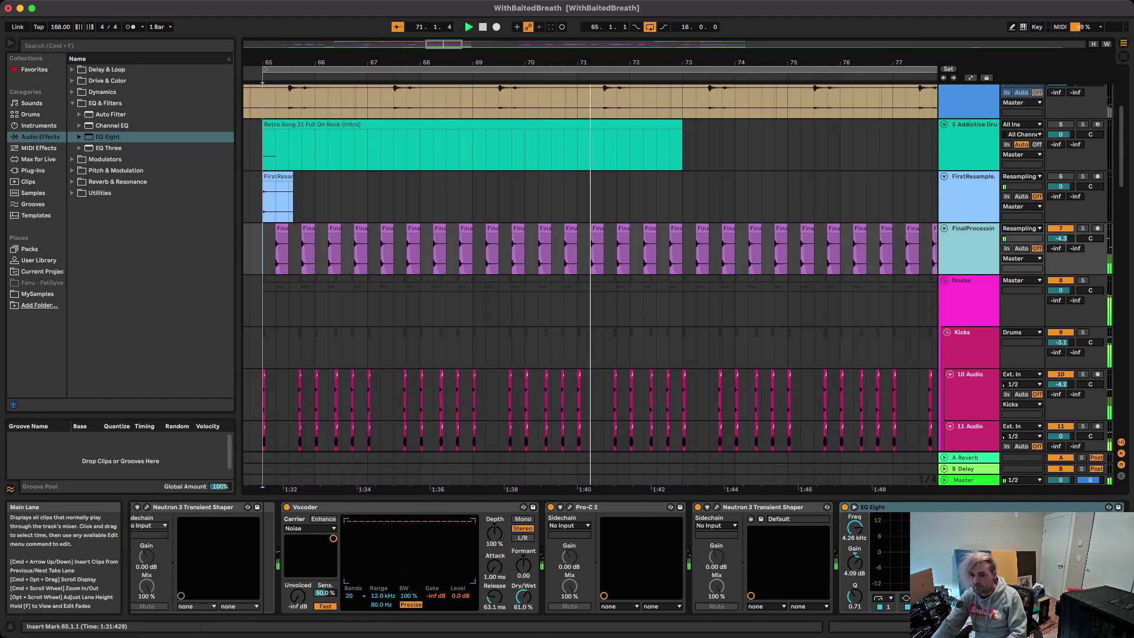
key("space")
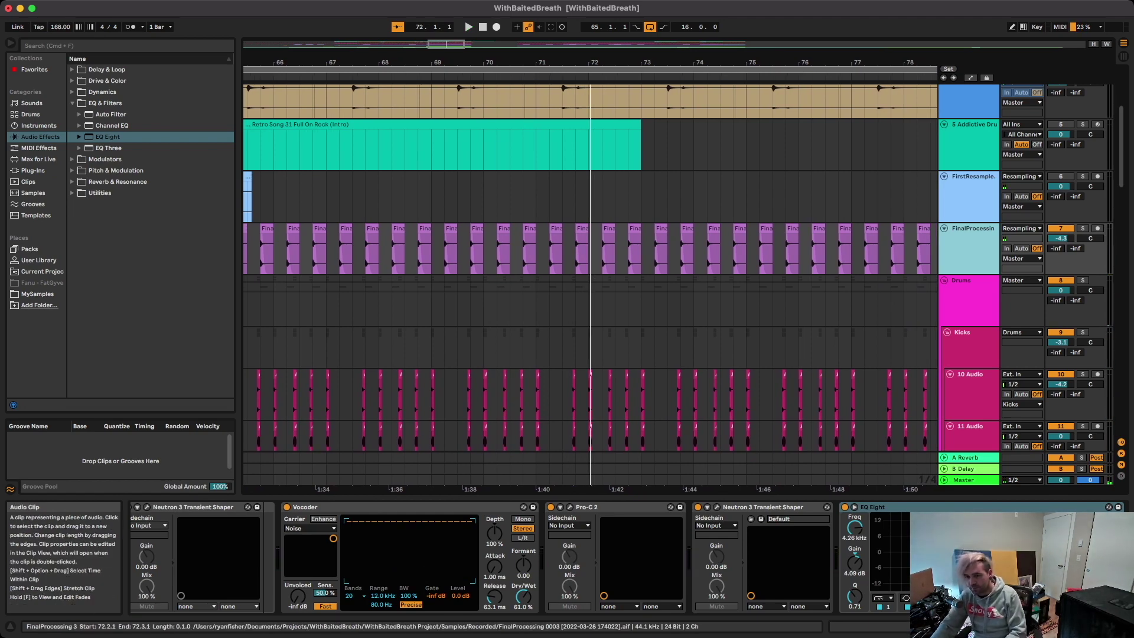
- Move the FinalProcessing clip at bar 63 onto position 65.2, replacing the first hit of the repeated pattern
scroll(590, 284, "left", 10)
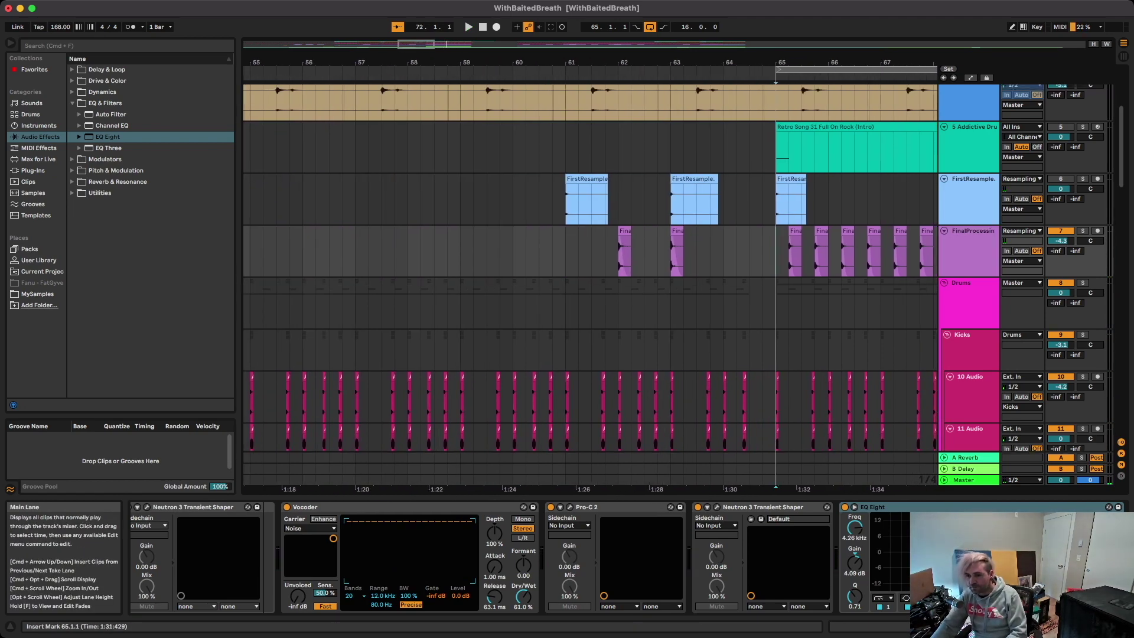
scroll(590, 283, "up", 2)
scroll(616, 248, "right", 2)
scroll(615, 248, "down", 2)
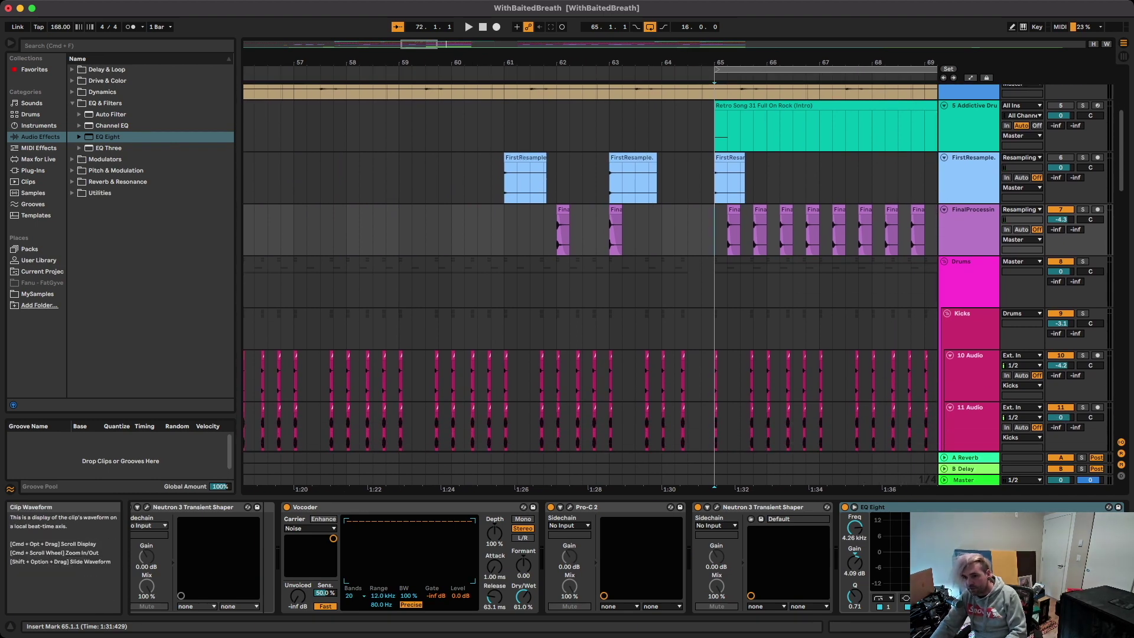
left_click(615, 210)
left_click(727, 232)
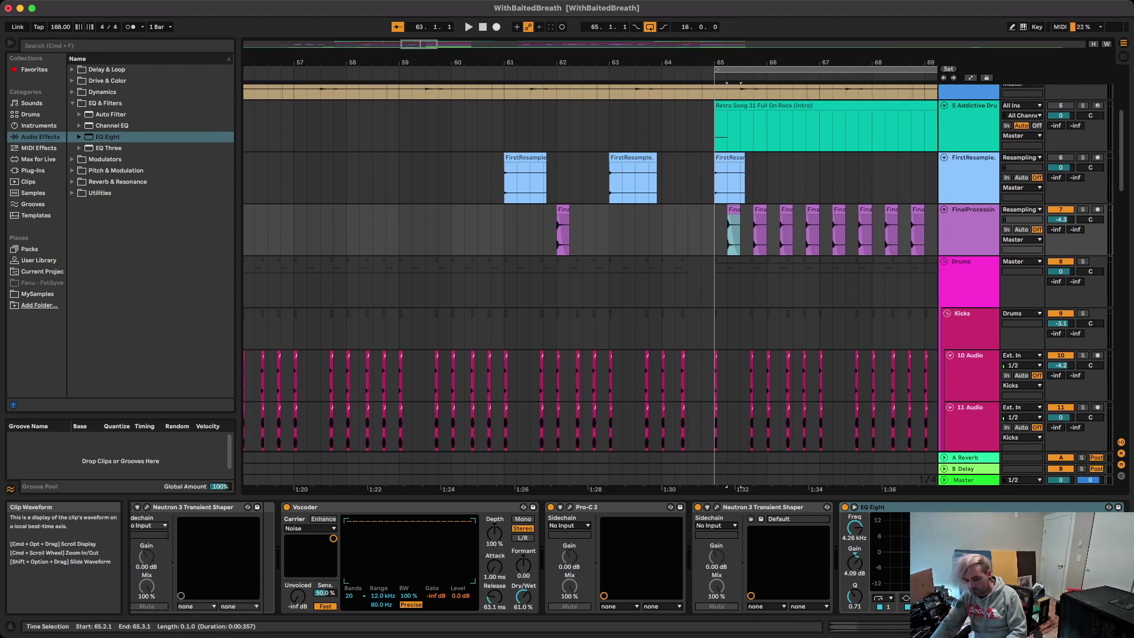
- Duplicate the FinalProcessing clip at position 65.2 and move the copy to 65.4
scroll(590, 275, "left", 1)
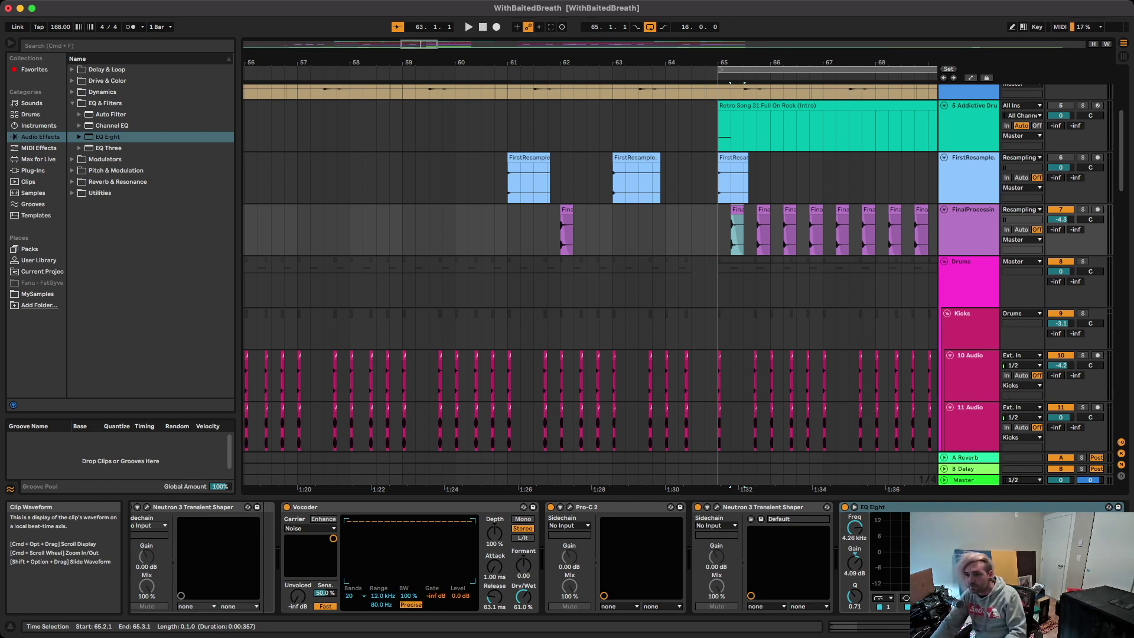
left_click(969, 224)
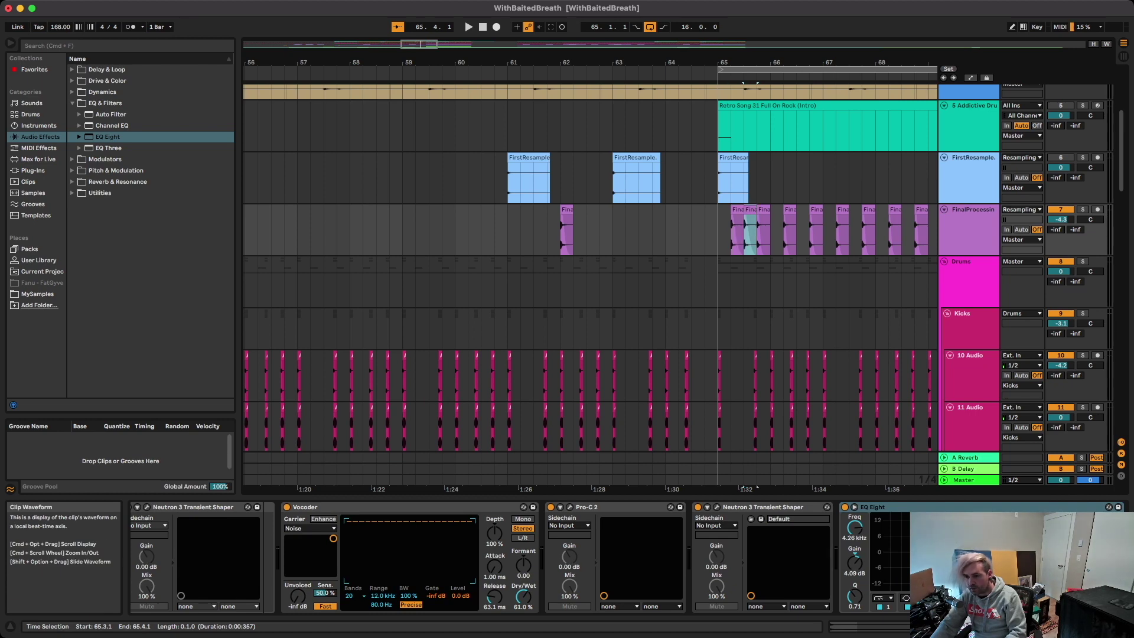
left_click_drag(750, 210, 763, 209)
- Select the FinalProcessing pattern from 65.1 to 66.1 and duplicate it repeatedly through bar 74
left_click(729, 233)
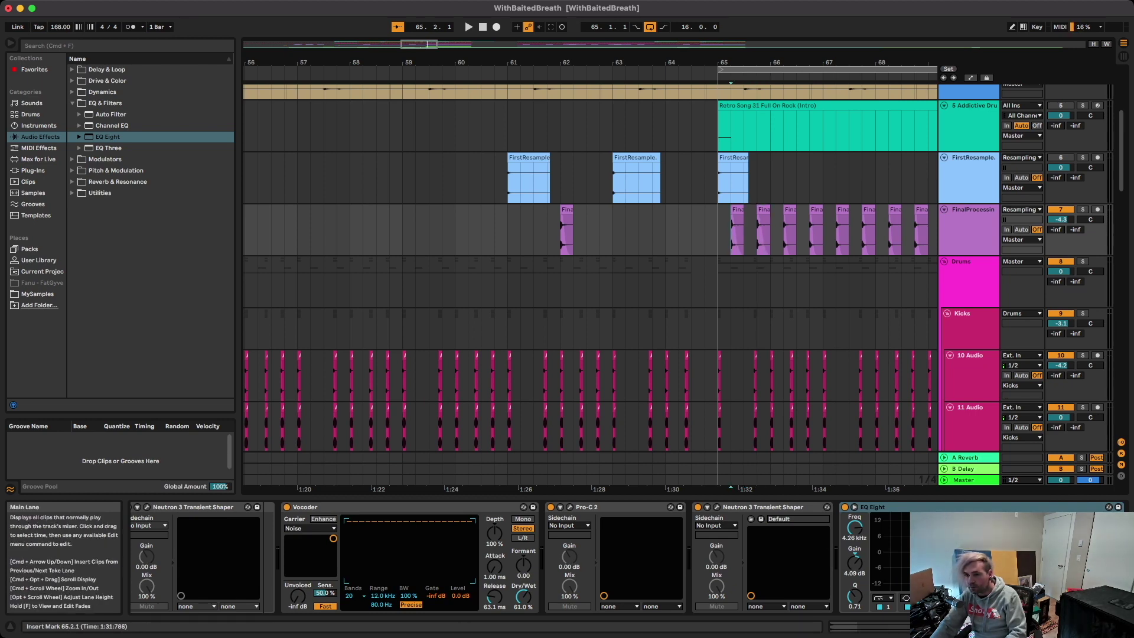
scroll(591, 278, "right", 5)
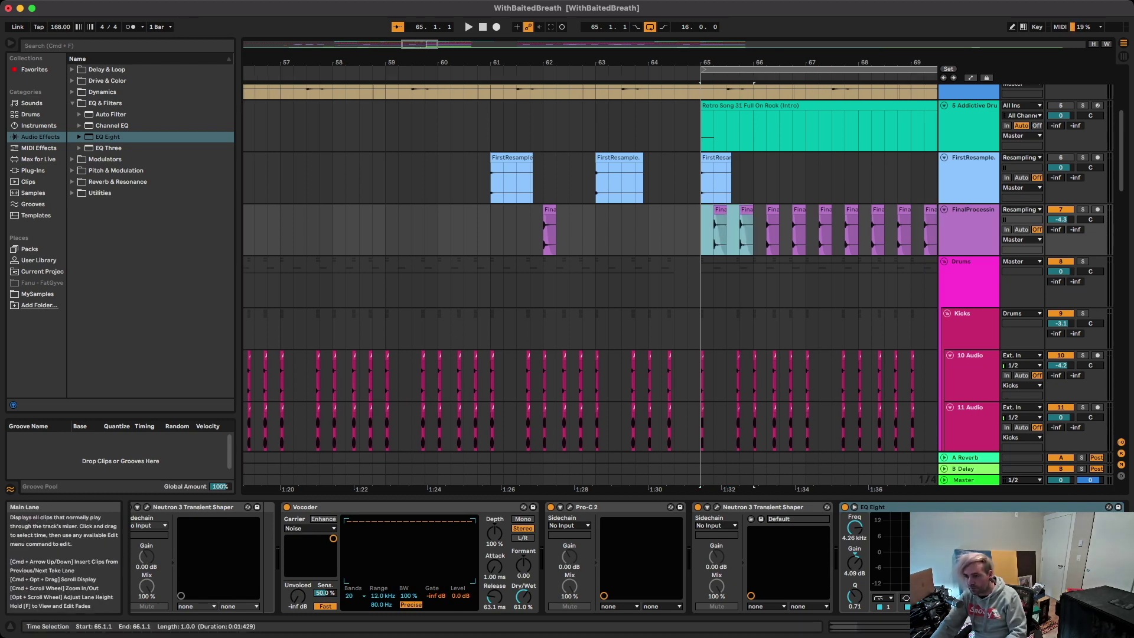
scroll(590, 278, "down", 1)
scroll(591, 278, "down", 1)
scroll(591, 278, "right", 1)
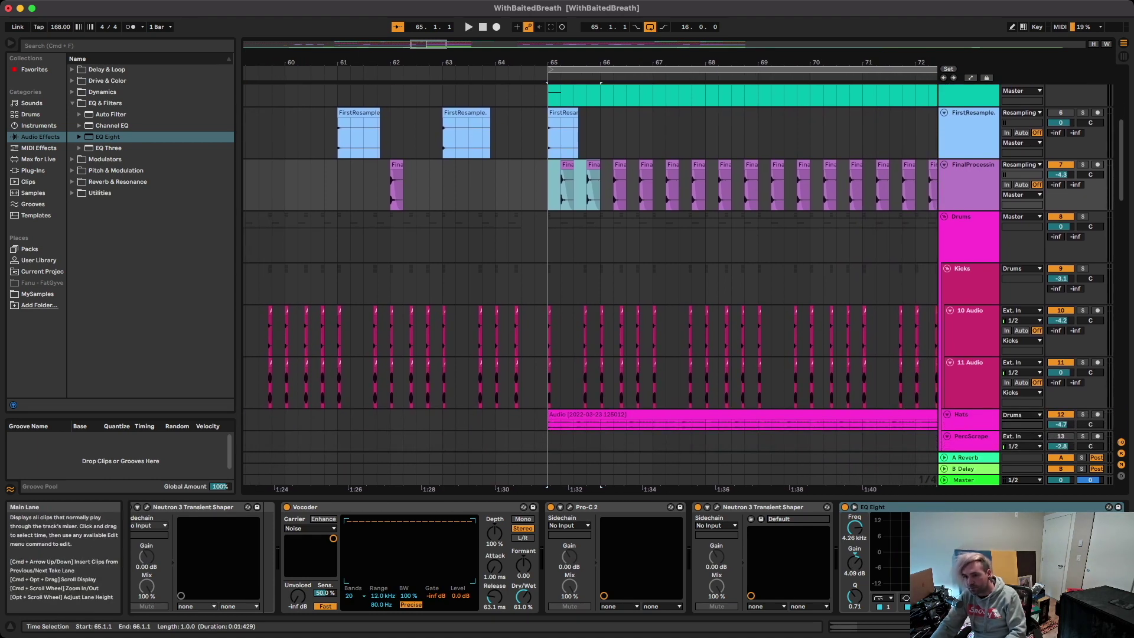
key("Right")
key("Right")
key("Right")
key("Right")
key("Right")
key("Right")
key("Right")
key("Right")
key("Right")
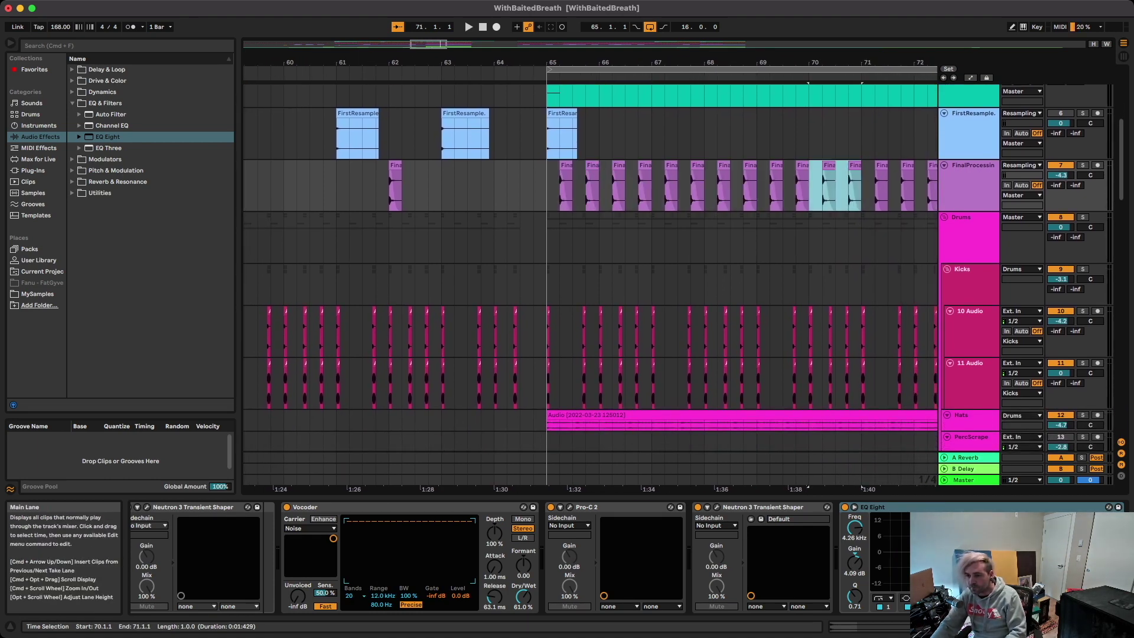
scroll(590, 278, "left", 2)
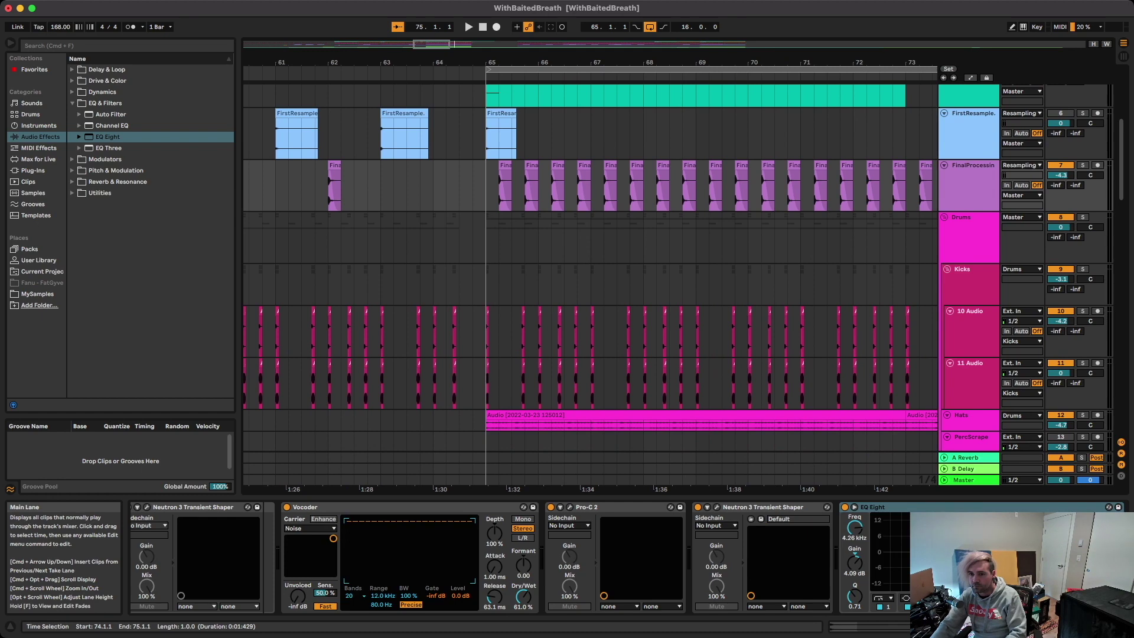
- Play the pattern briefly, then bypass FinalProcessing's second effects chain from Vocoder to EQ Eight and activate its first effect rack
key("space")
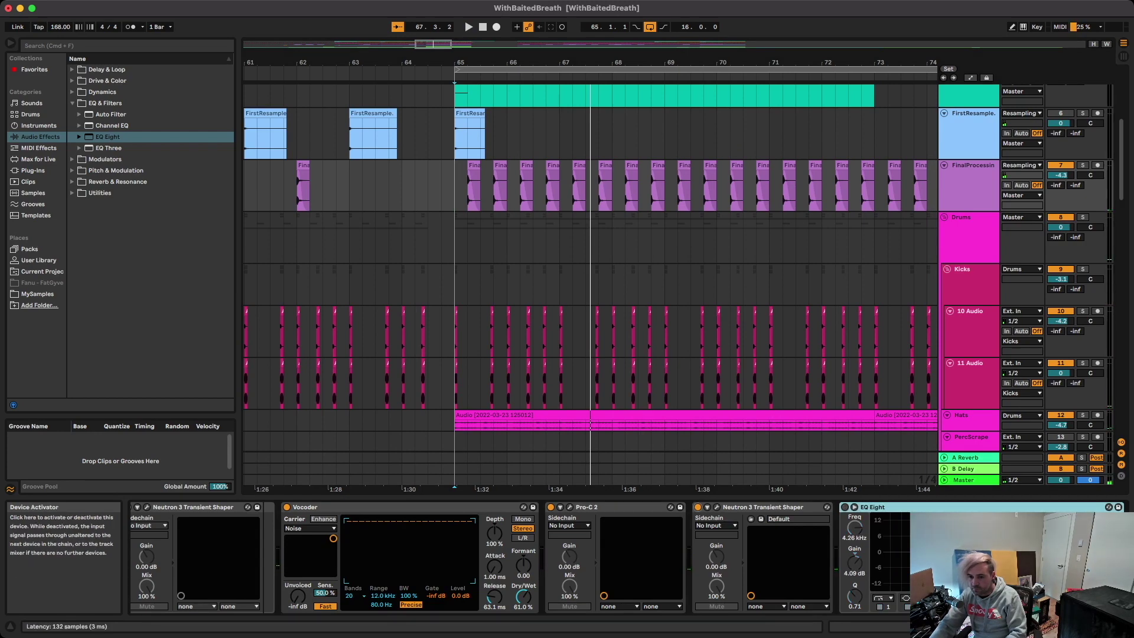
scroll(413, 555, "left", 5)
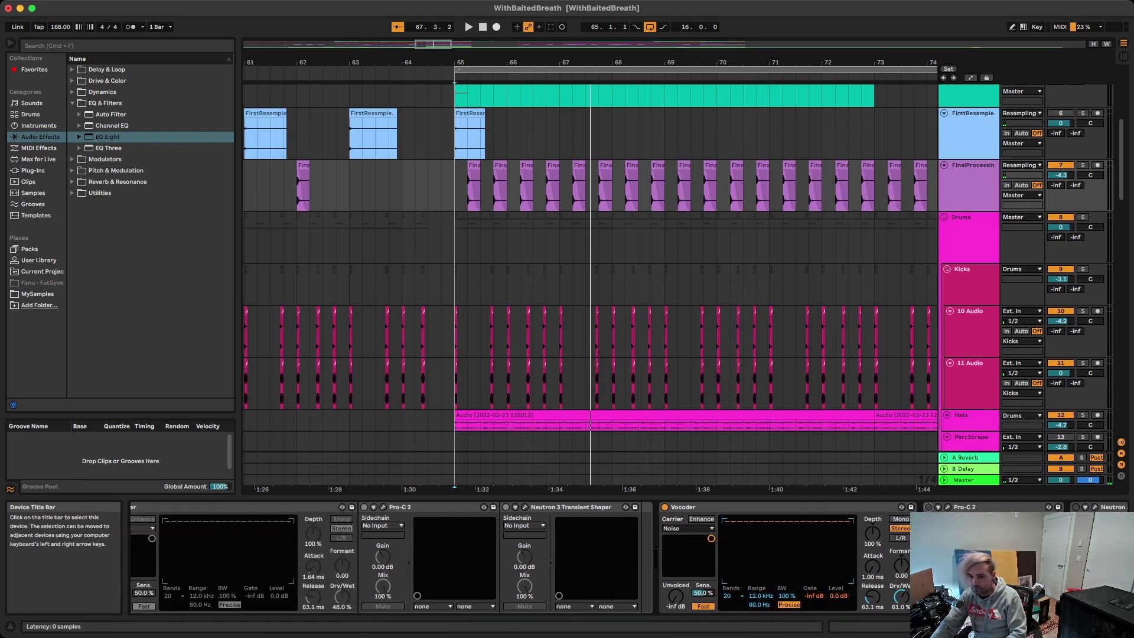
left_click(665, 508)
scroll(665, 507, "left", 1)
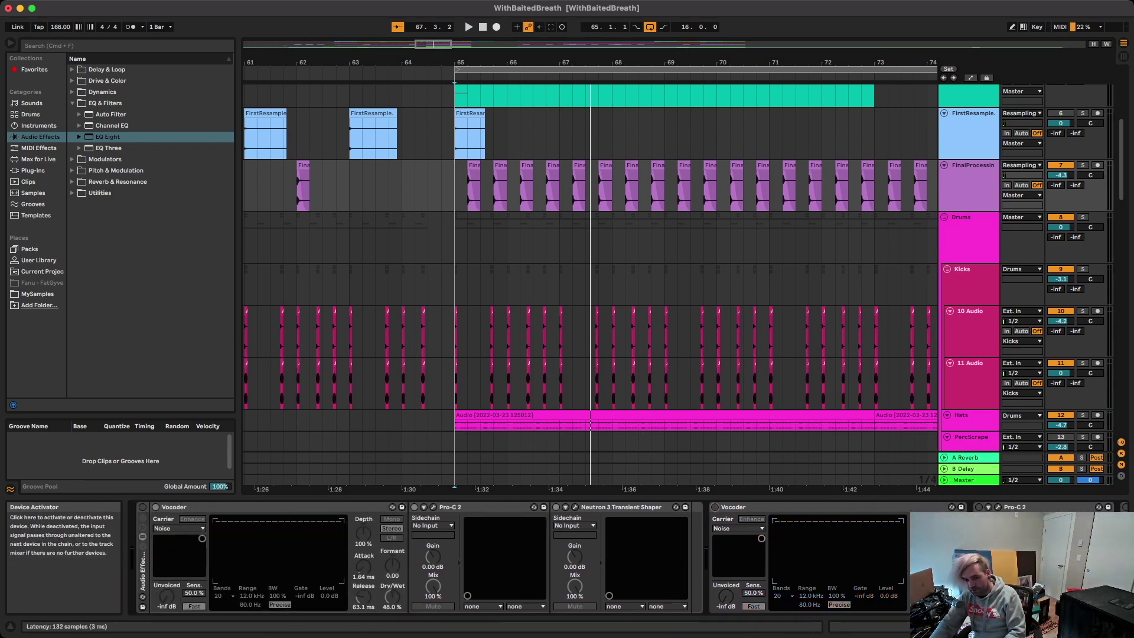
- Play the FinalProcessing hits with the drums from bar 65 to audition the first effect rack
key("space")
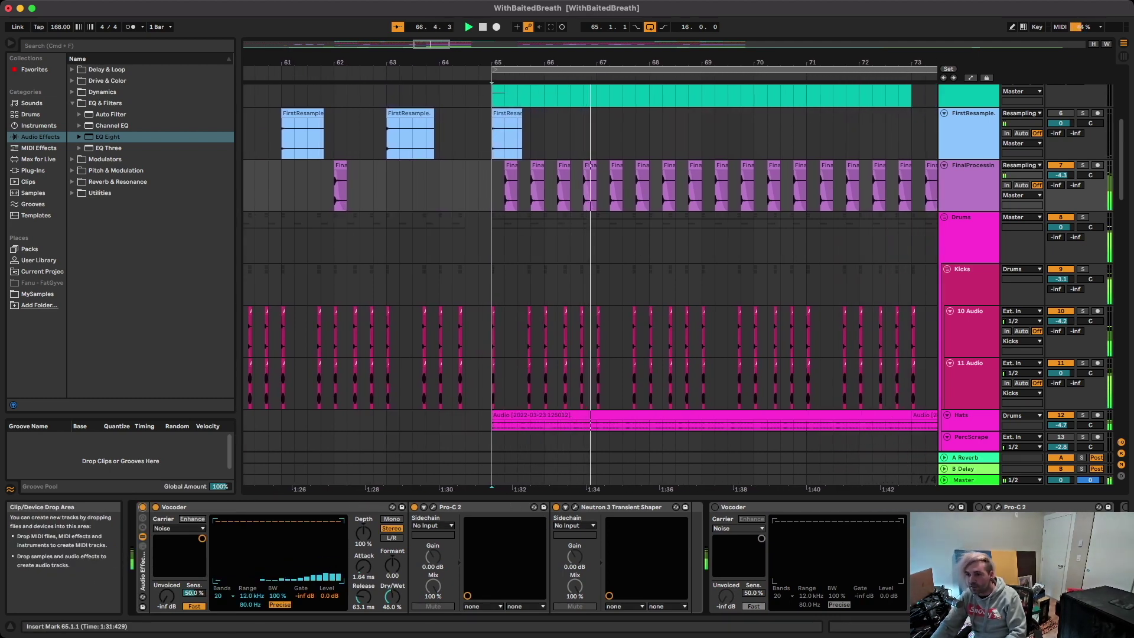
key("space")
scroll(591, 195, "left", 1)
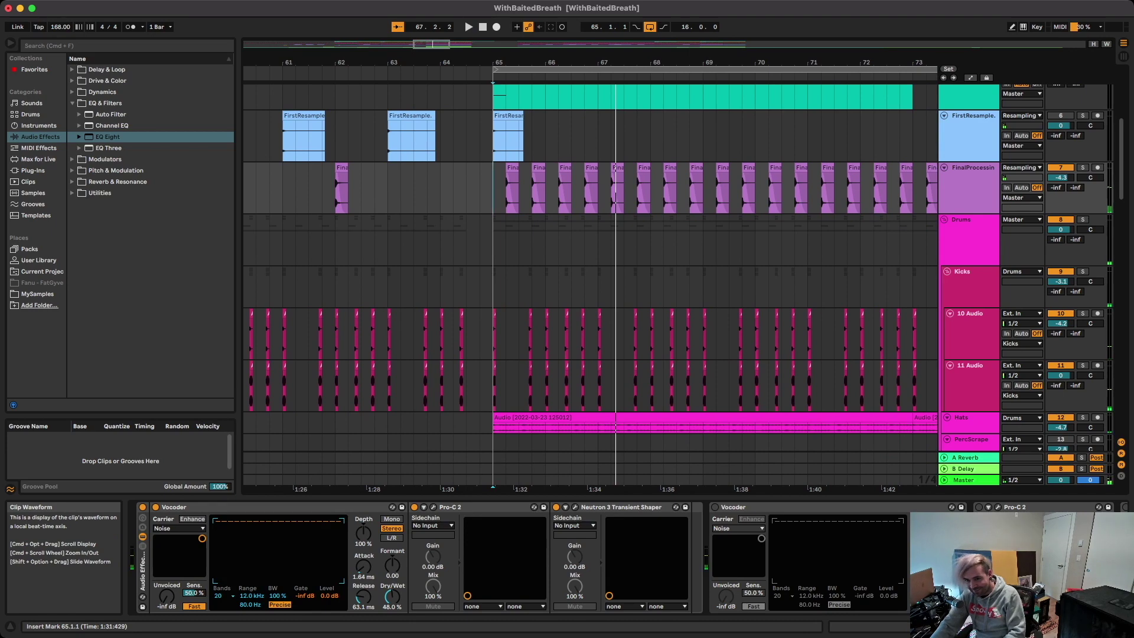
scroll(591, 271, "left", 3)
key("space")
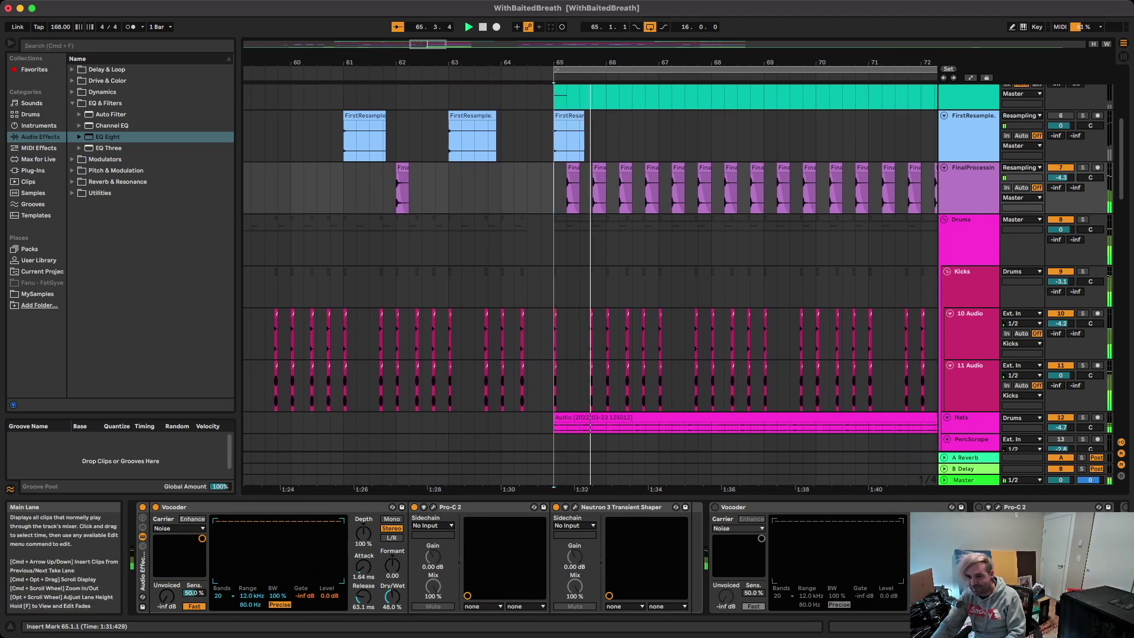
key("minus")
key("space")
- Copy the FinalProcessing clip at bar 62 onto positions 65.2 and 65.4, replacing the two hits in bar 65
scroll(453, 183, "up", 5)
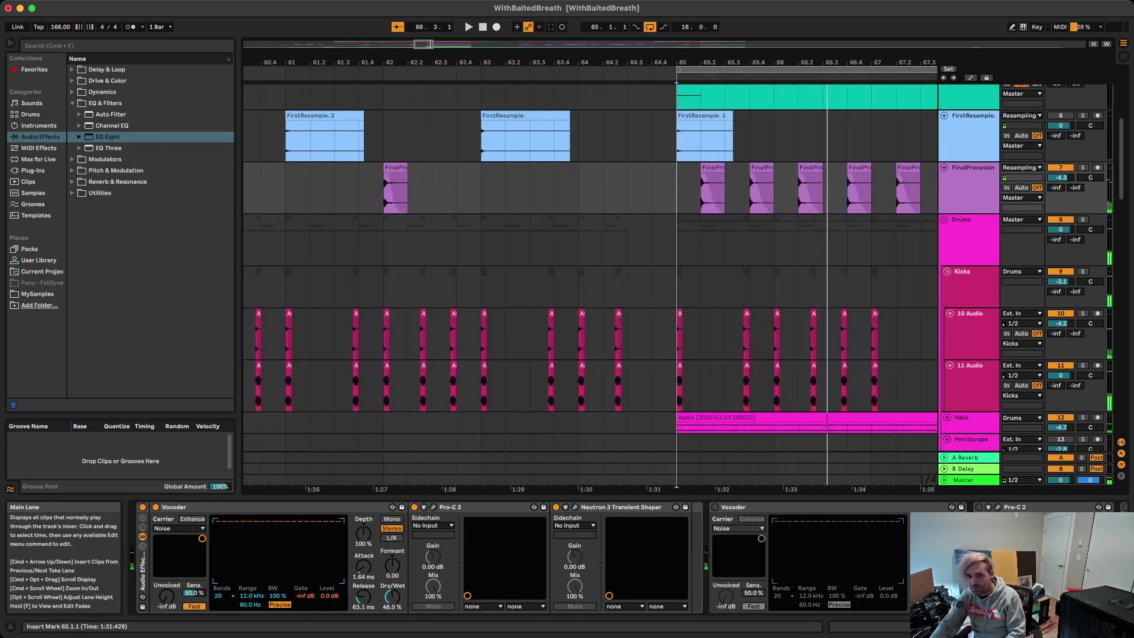
left_click(396, 168)
key("super+d")
key("super+d")
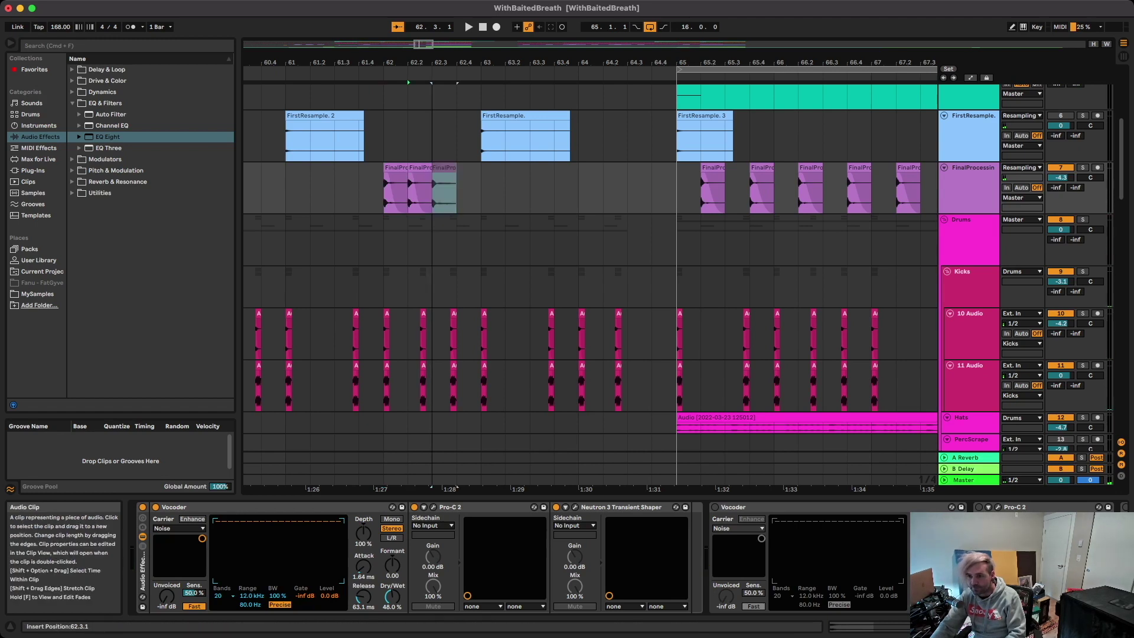
left_click_drag(711, 201, 736, 201)
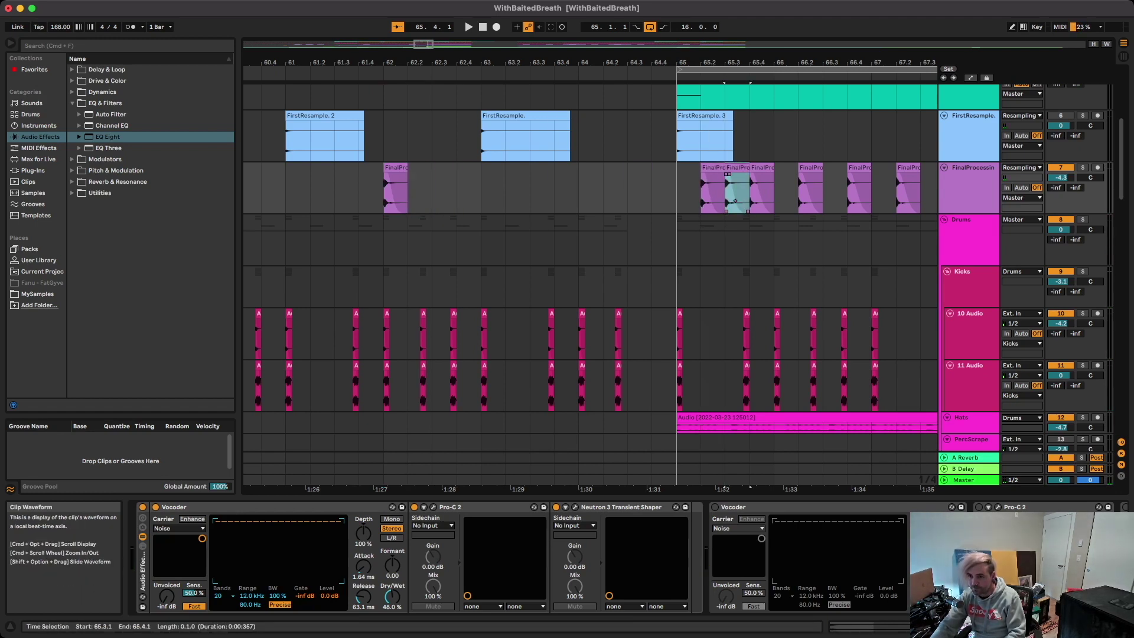
key("super+d")
scroll(722, 206, "down", 3)
- Select bar 65 of the FinalProcessing track with the new hits and duplicate it repeatedly over the bars that follow
left_click(668, 195)
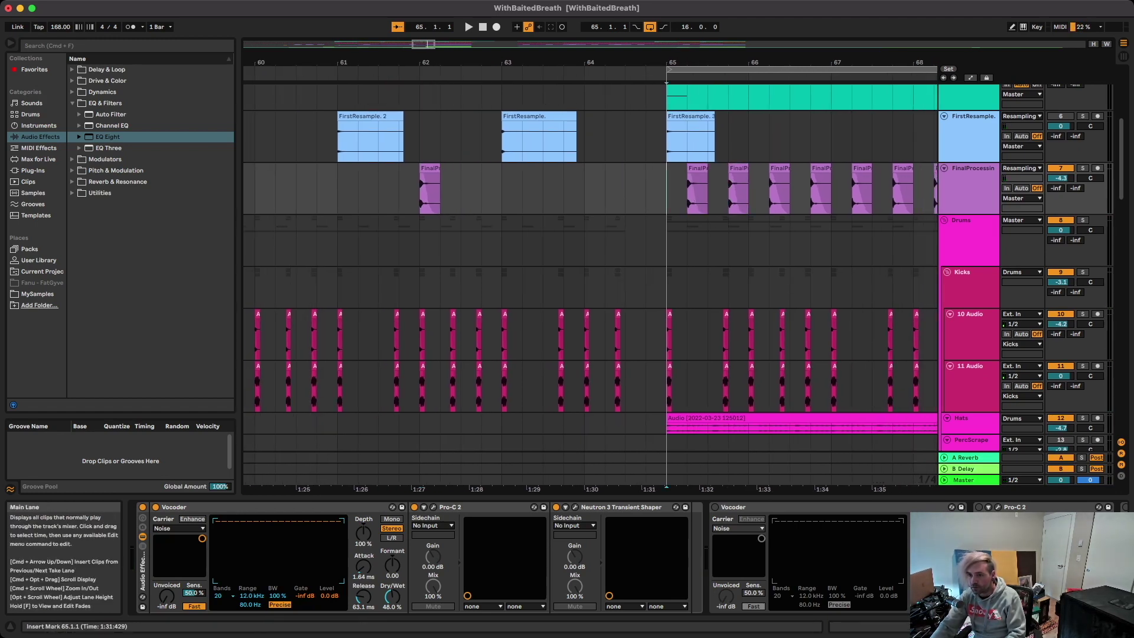
scroll(717, 203, "down", 2)
scroll(718, 202, "right", 3)
key("super+d")
key("super+d")
key("super+d")
key("super+d")
key("super+d")
key("super+d")
key("super+d")
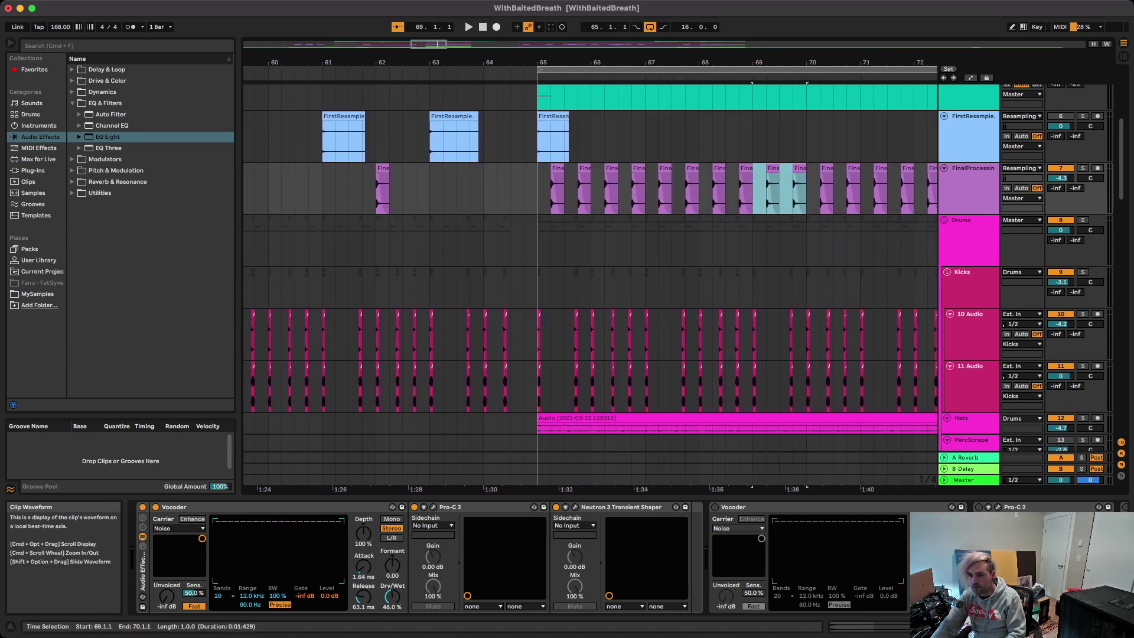
key("super+d")
key("super+d")
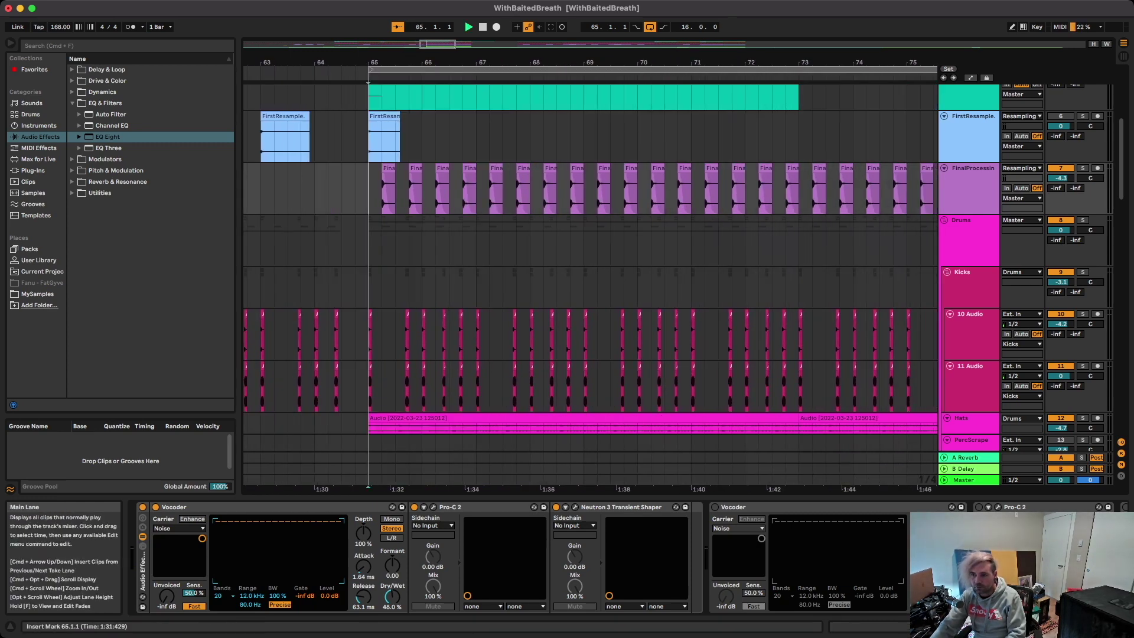
- Play the updated FinalProcessing pattern with the drums from bar 65 and look over the arrangement
key("space")
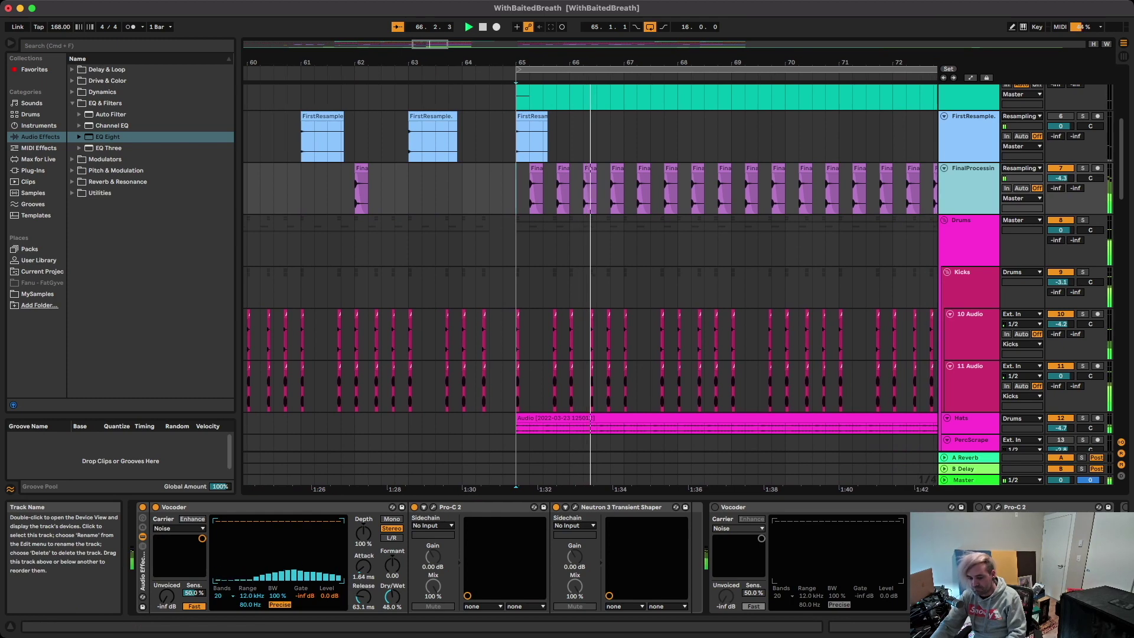
scroll(717, 203, "down", 5)
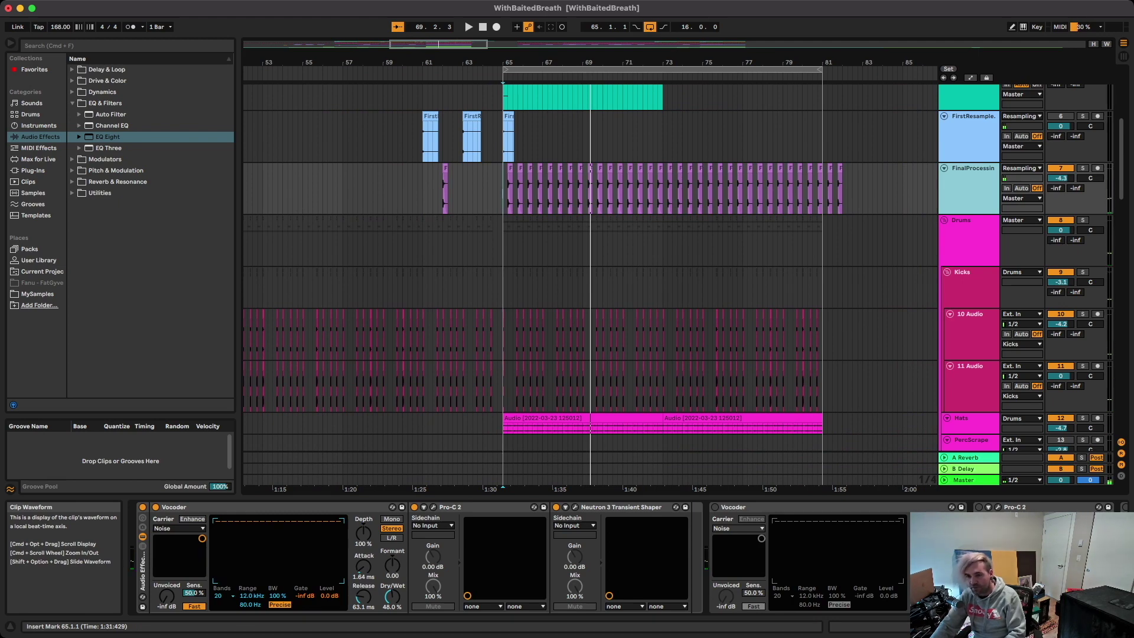
scroll(535, 189, "up", 5)
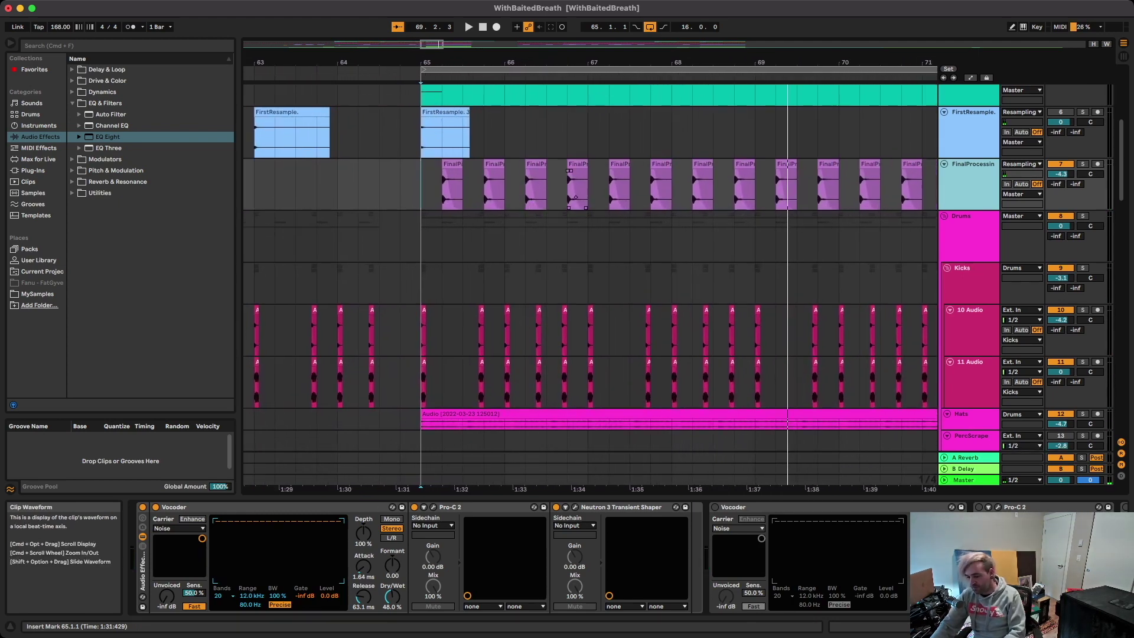
scroll(577, 198, "down", 3)
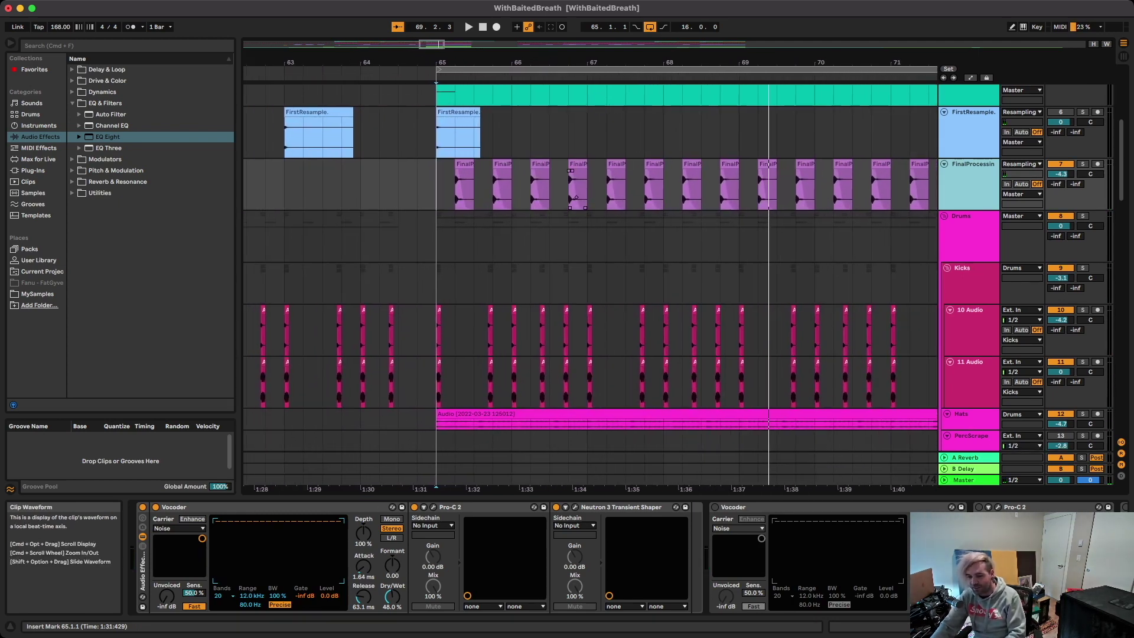
scroll(577, 198, "up", 1)
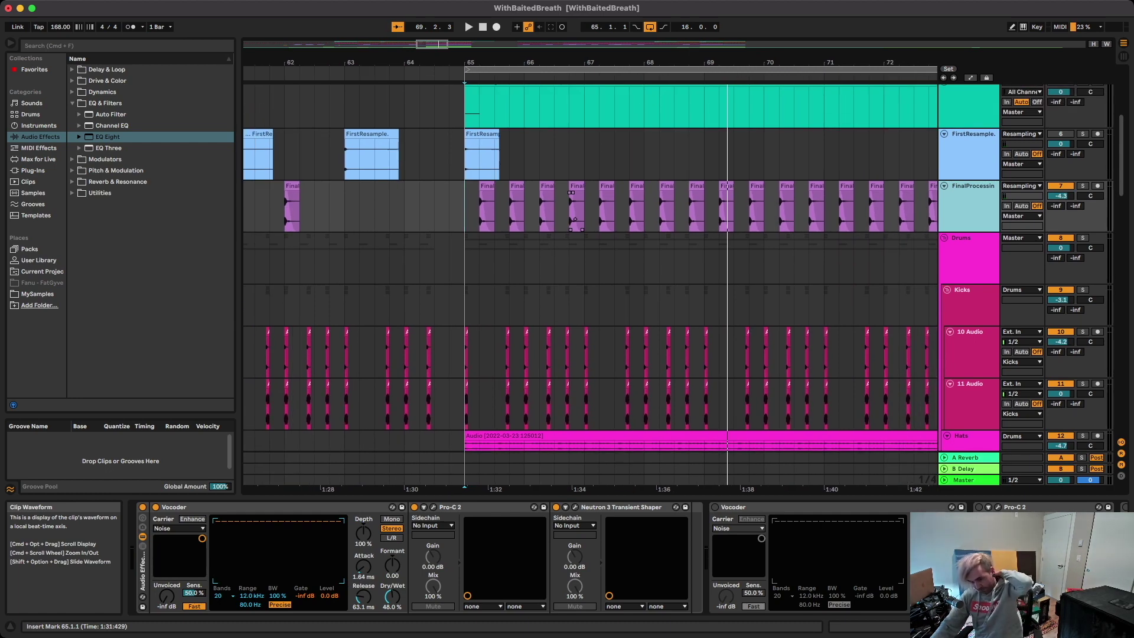